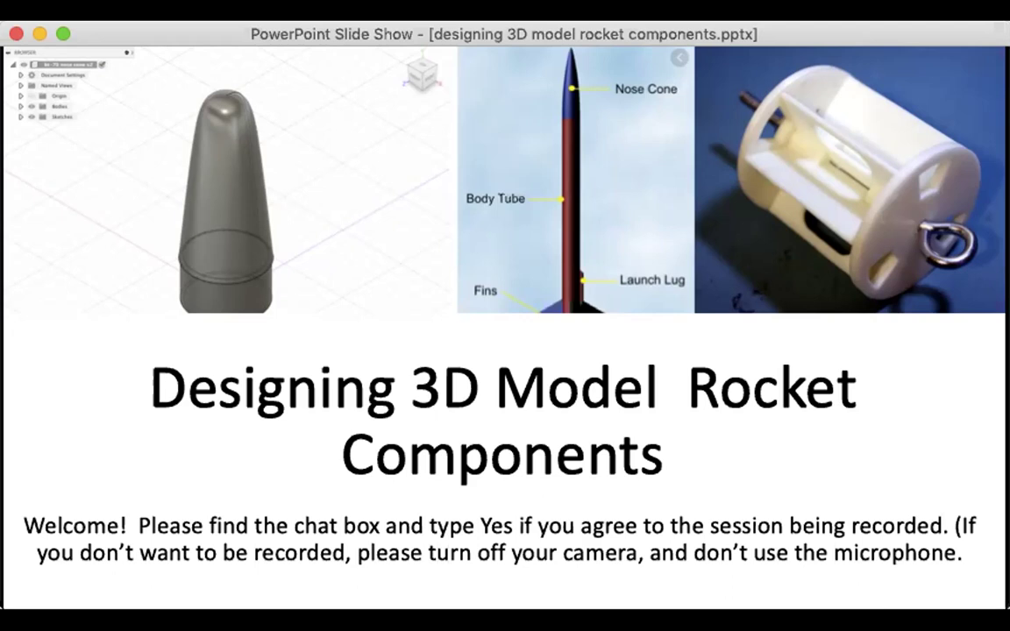
Advance the slide show to the "Why Design Your Own Model Rocket Parts?" slide listing six reasons.
{"action": "left_click", "coordinate": [809, 463]}
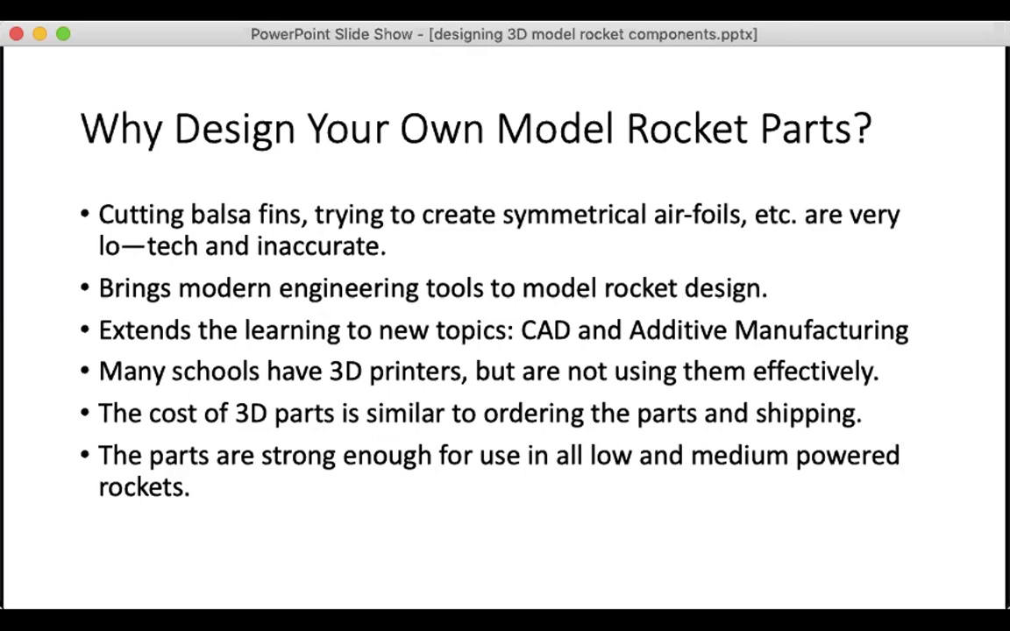
Advance the slide show to the BT-80 Design Requirements slide.
{"action": "key", "text": "Right"}
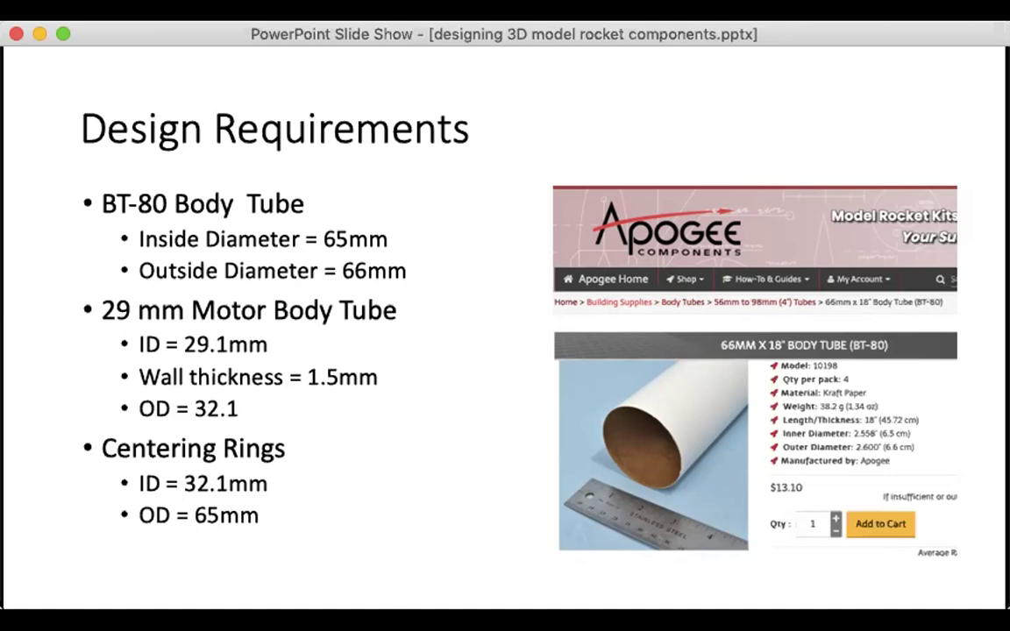
Advance through the Nose Cone Design Requirements slide to the Share!!! slide.
{"action": "left_click", "coordinate": [452, 409]}
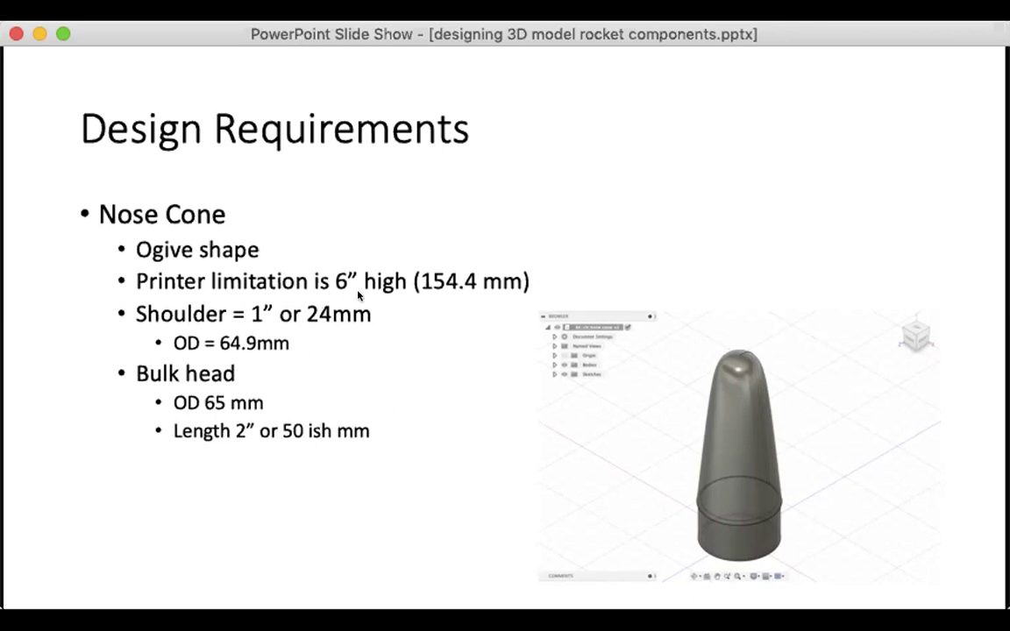
{"action": "left_click", "coordinate": [290, 276]}
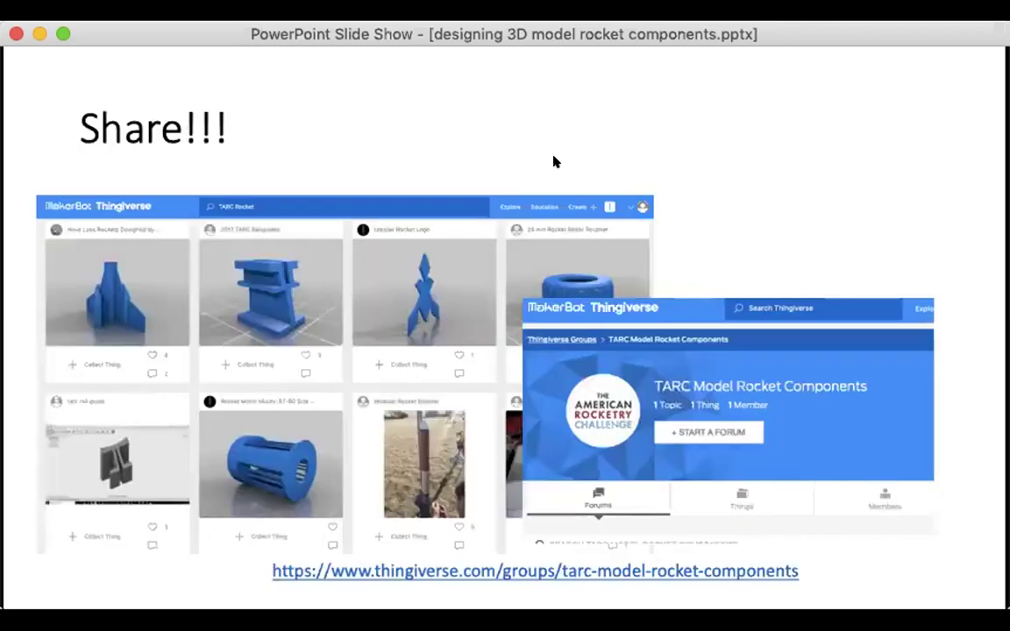
Go back one slide to the nose cone Design Requirements slide.
{"action": "key", "text": "Left"}
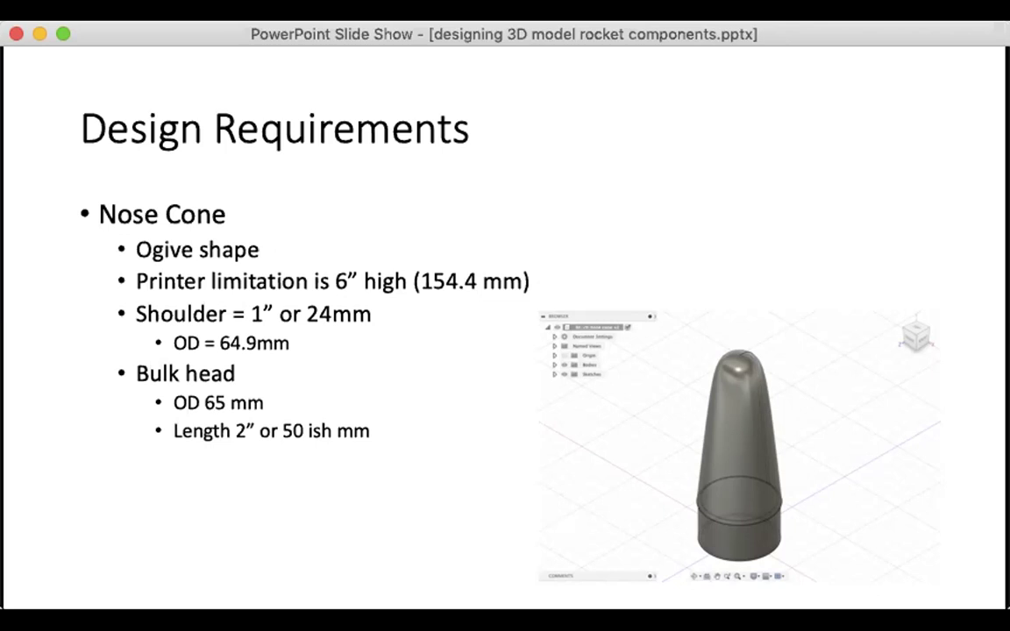
{"action": "key", "text": "super+Tab"}
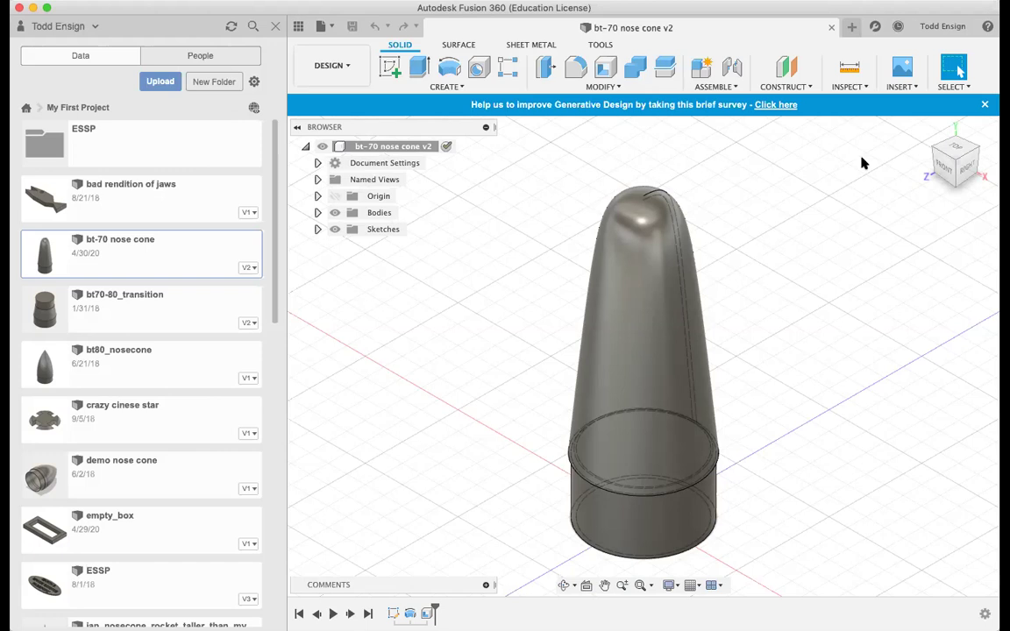
Close the Data Panel so the bt-70 nose cone model fills the window.
{"action": "left_click", "coordinate": [734, 10]}
{"action": "left_click", "coordinate": [298, 27]}
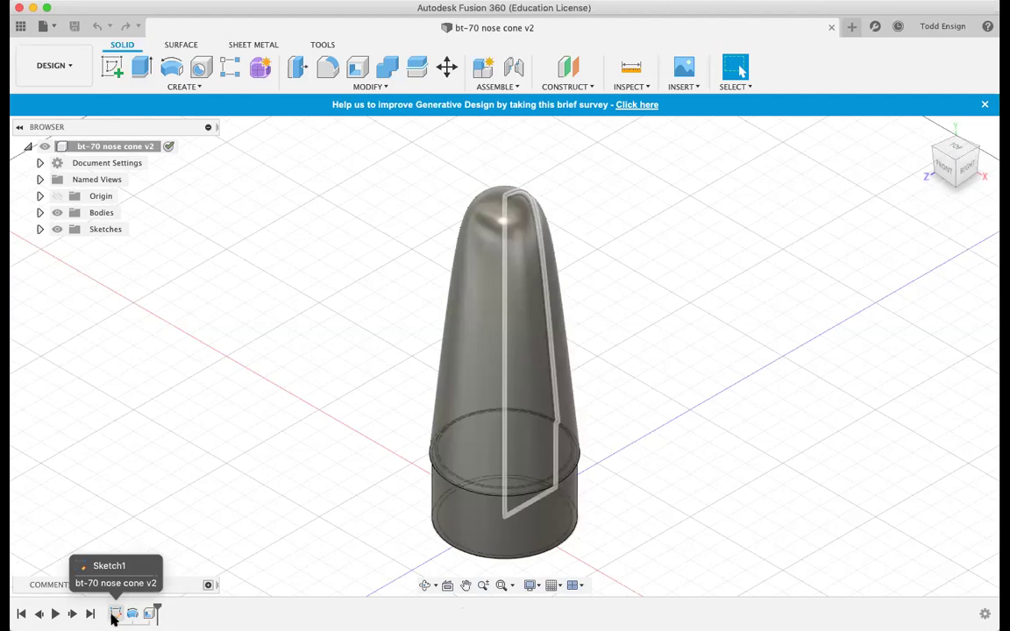
Open Sketch1, zoom to check the 27.70, 30.00 and 1.00 shoulder dimensions, and select the profile.
{"action": "left_click", "coordinate": [116, 614]}
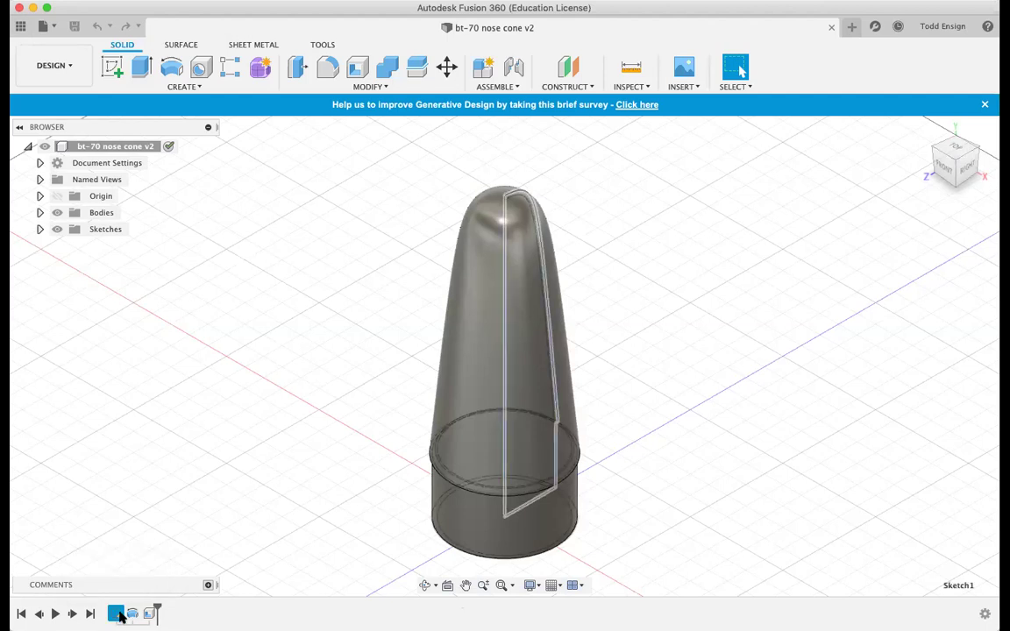
{"action": "double_click", "coordinate": [116, 615]}
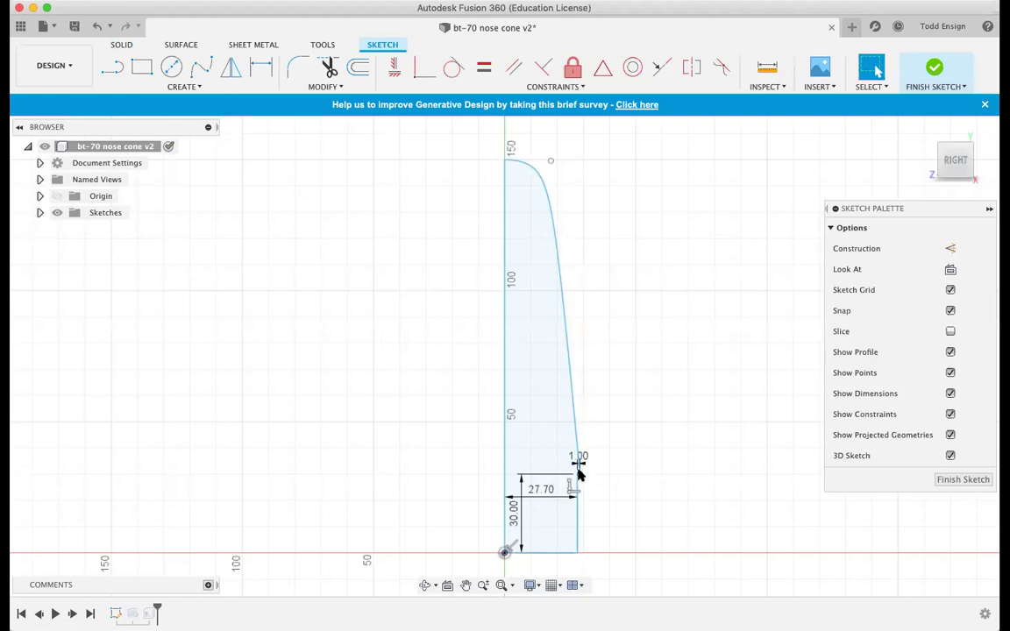
{"action": "scroll", "coordinate": [582, 465], "scroll_direction": "up", "scroll_amount": 1}
{"action": "scroll", "coordinate": [580, 473], "scroll_direction": "up", "scroll_amount": 1}
{"action": "scroll", "coordinate": [604, 542], "scroll_direction": "up", "scroll_amount": 1}
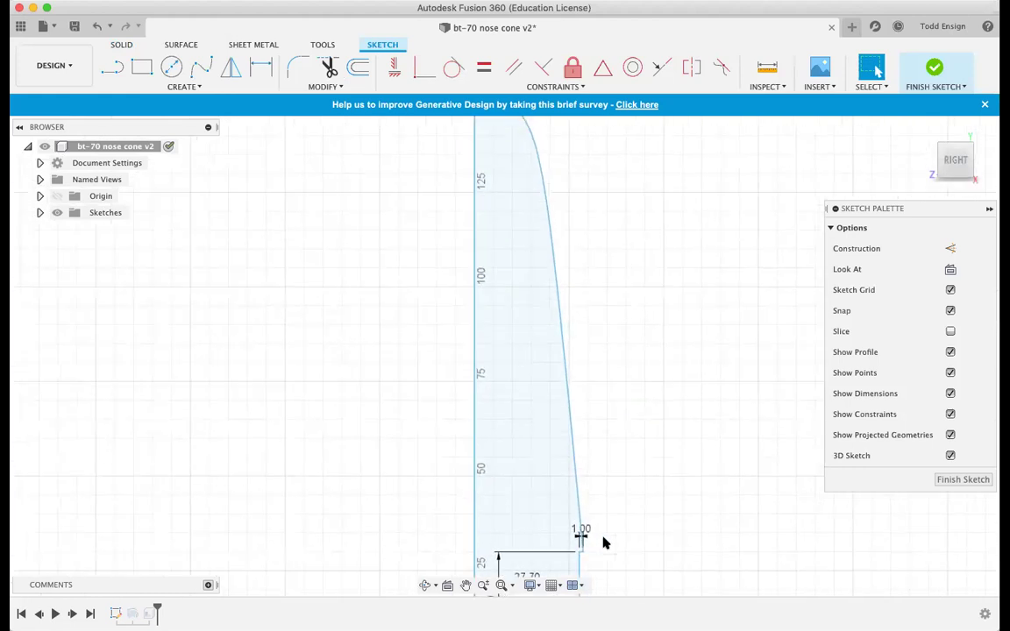
{"action": "scroll", "coordinate": [603, 543], "scroll_direction": "down", "scroll_amount": 3}
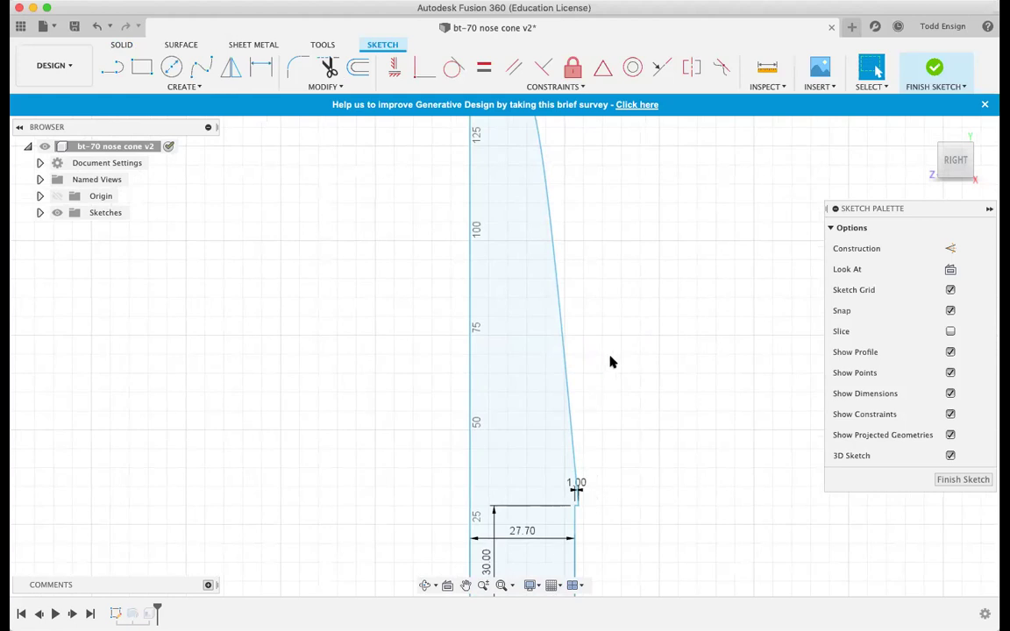
{"action": "scroll", "coordinate": [595, 379], "scroll_direction": "down", "scroll_amount": 2}
{"action": "scroll", "coordinate": [596, 379], "scroll_direction": "down", "scroll_amount": 2}
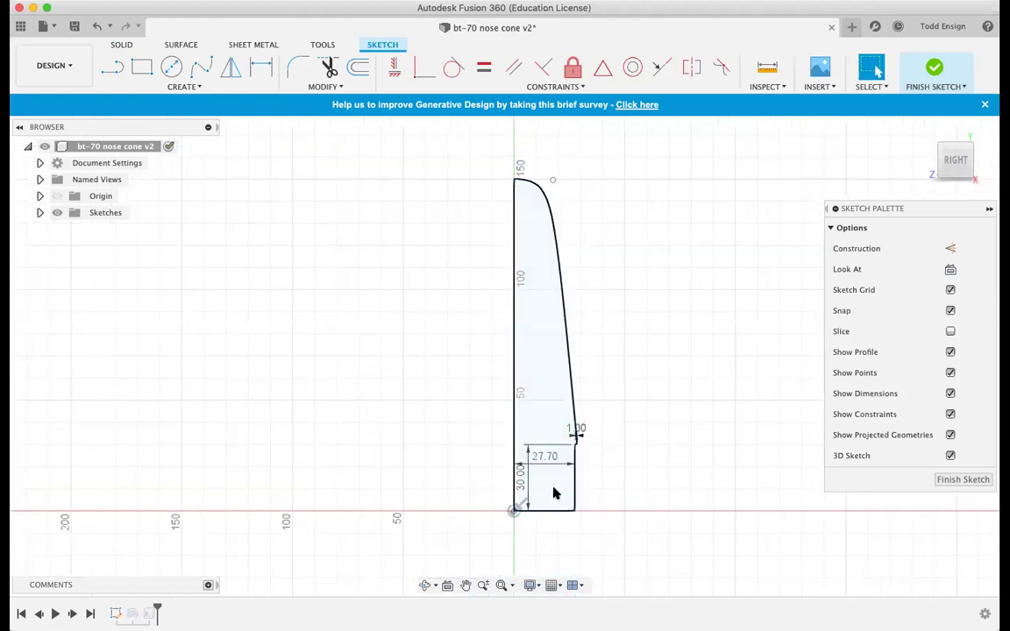
{"action": "double_click", "coordinate": [573, 300]}
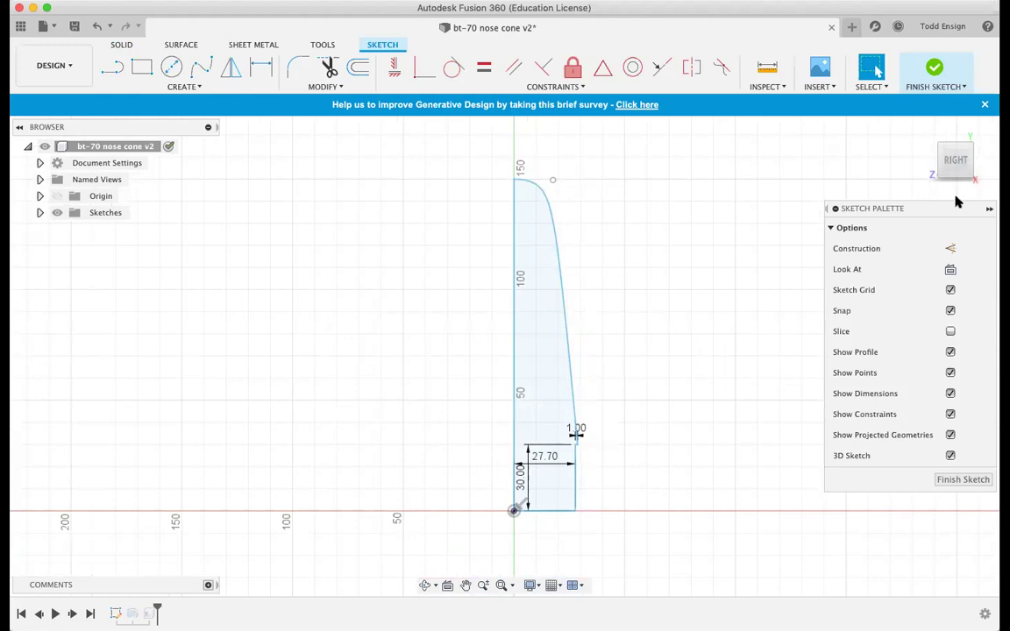
Finish the sketch and change Shell1's inside wall thickness to 1.5 mm.
{"action": "left_click", "coordinate": [934, 75]}
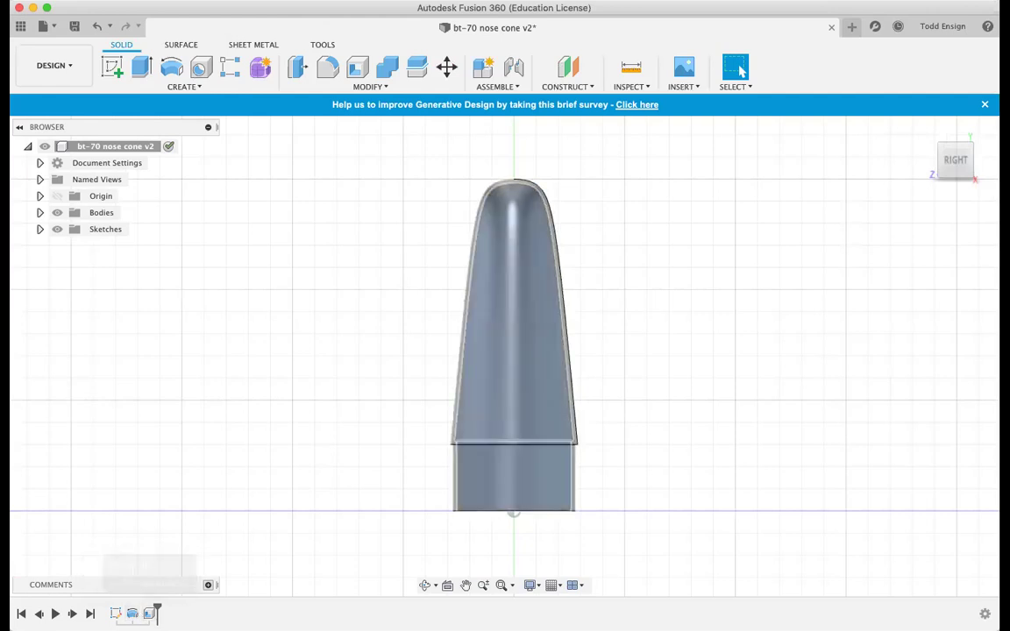
{"action": "double_click", "coordinate": [149, 614]}
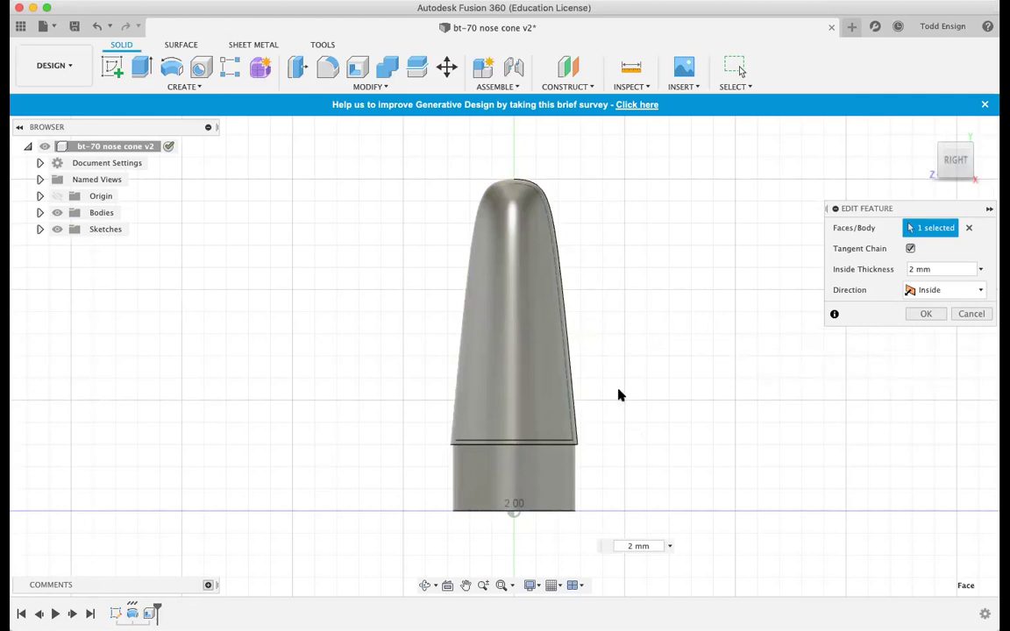
{"action": "left_click_drag", "start_coordinate": [962, 180], "coordinate": [920, 124]}
{"action": "middle_click_drag", "start_coordinate": [460, 372], "coordinate": [482, 382], "text": "shift"}
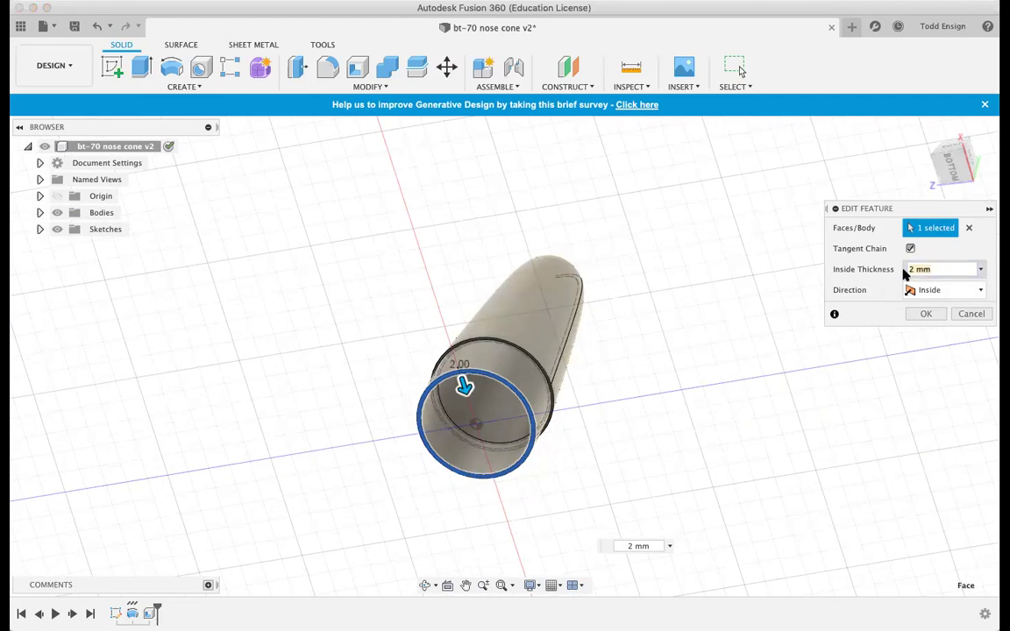
{"action": "type", "text": "1.5"}
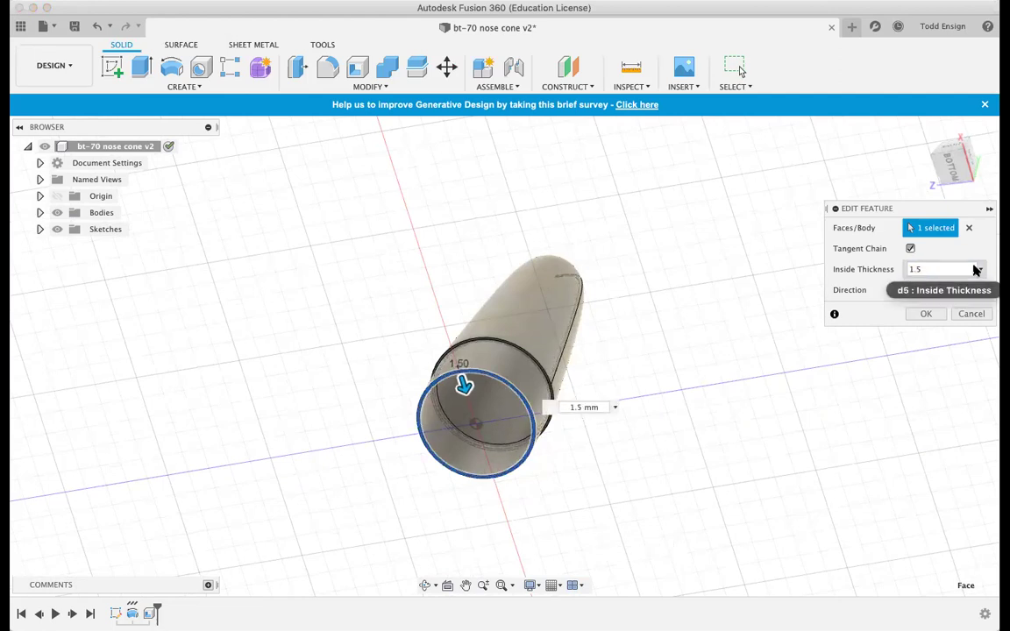
{"action": "key", "text": "Return"}
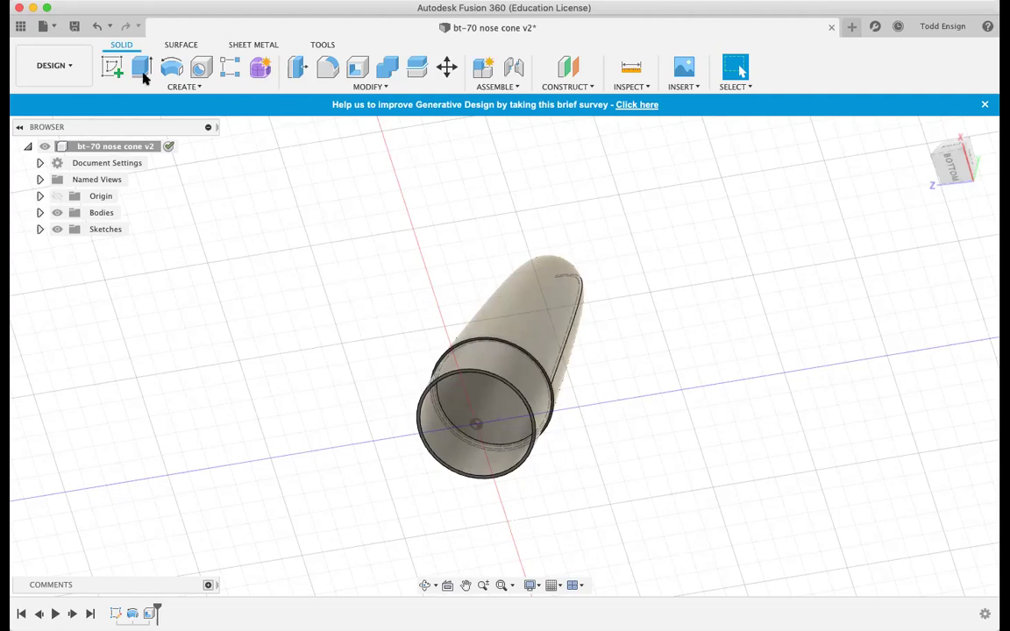
Save the nose cone as a new version and start a new blank design.
{"action": "left_click", "coordinate": [75, 28]}
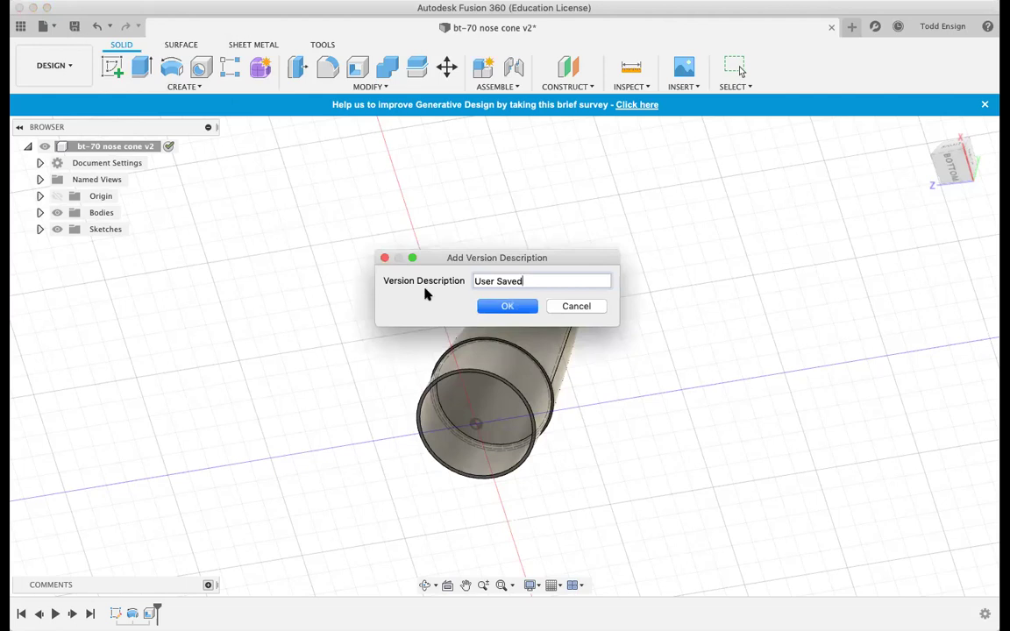
{"action": "left_click", "coordinate": [500, 304]}
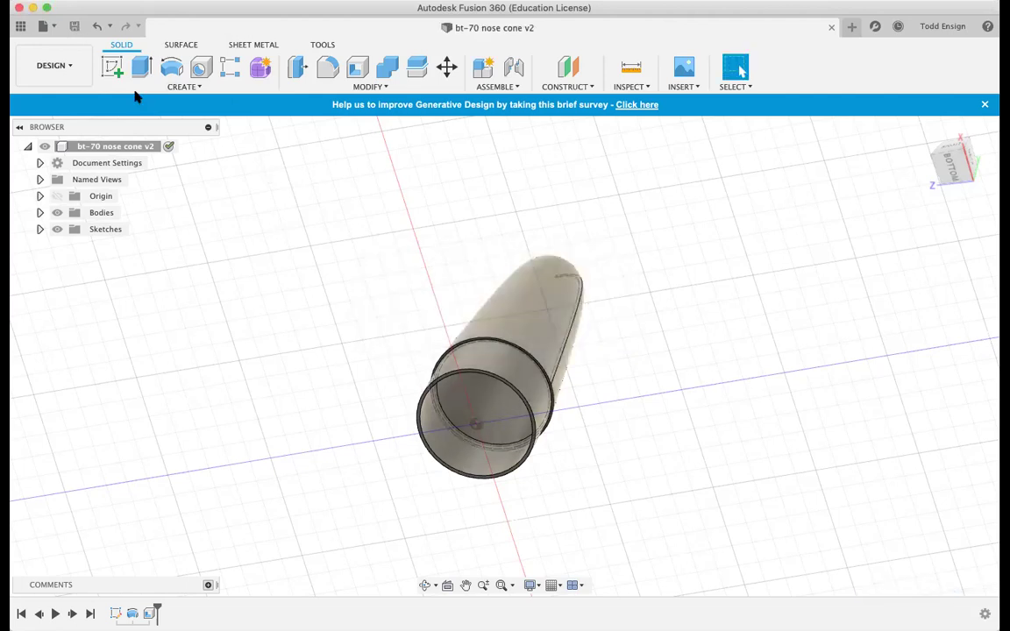
{"action": "left_click", "coordinate": [851, 28]}
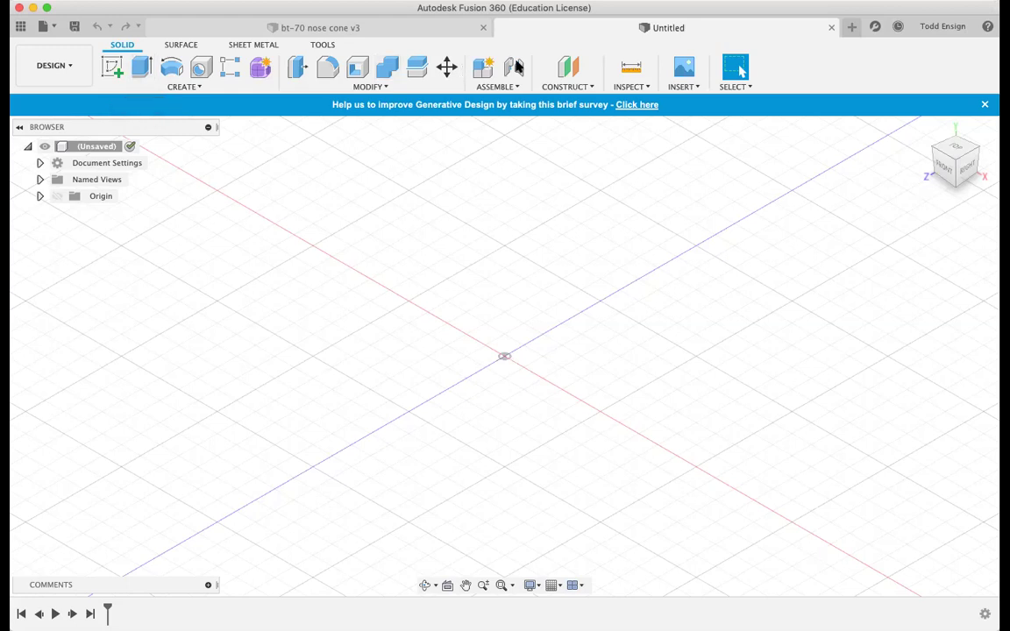
Start a new sketch on the XY ground plane, viewed from the top.
{"action": "left_click", "coordinate": [112, 68]}
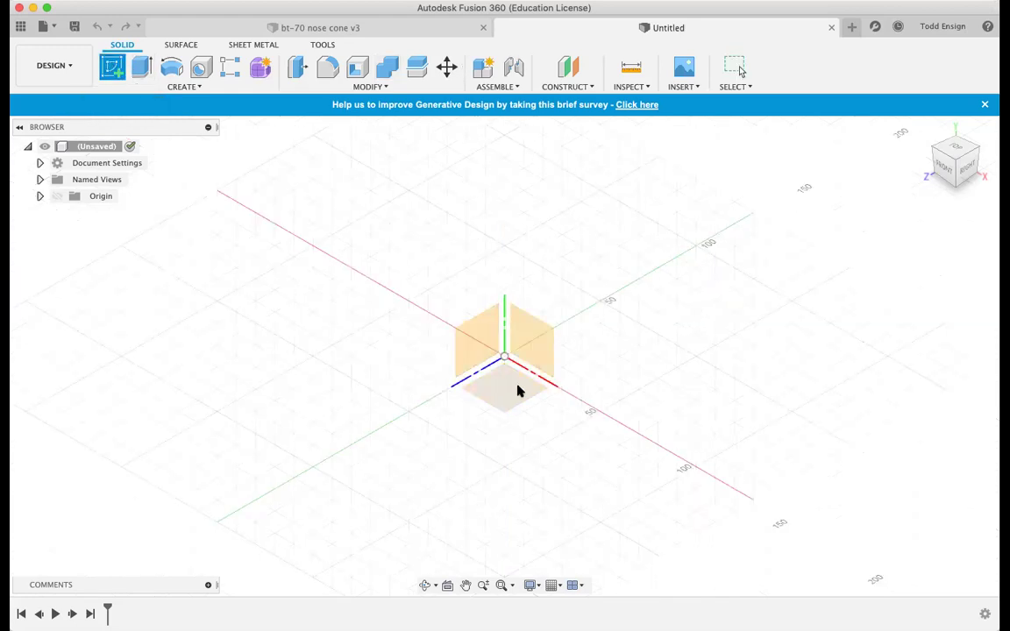
{"action": "left_click", "coordinate": [515, 391]}
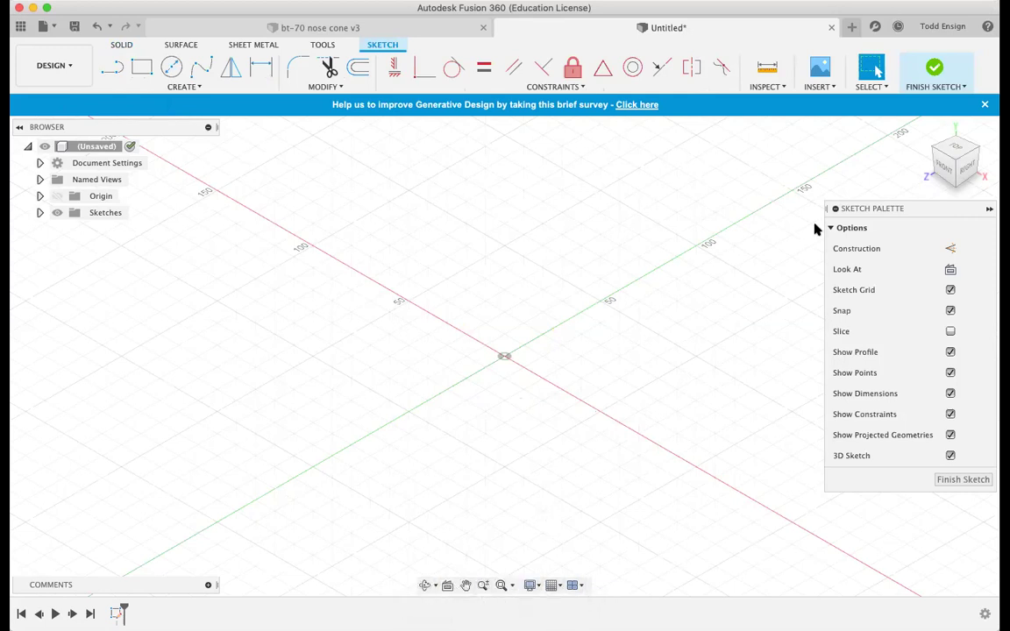
{"action": "left_click", "coordinate": [953, 151]}
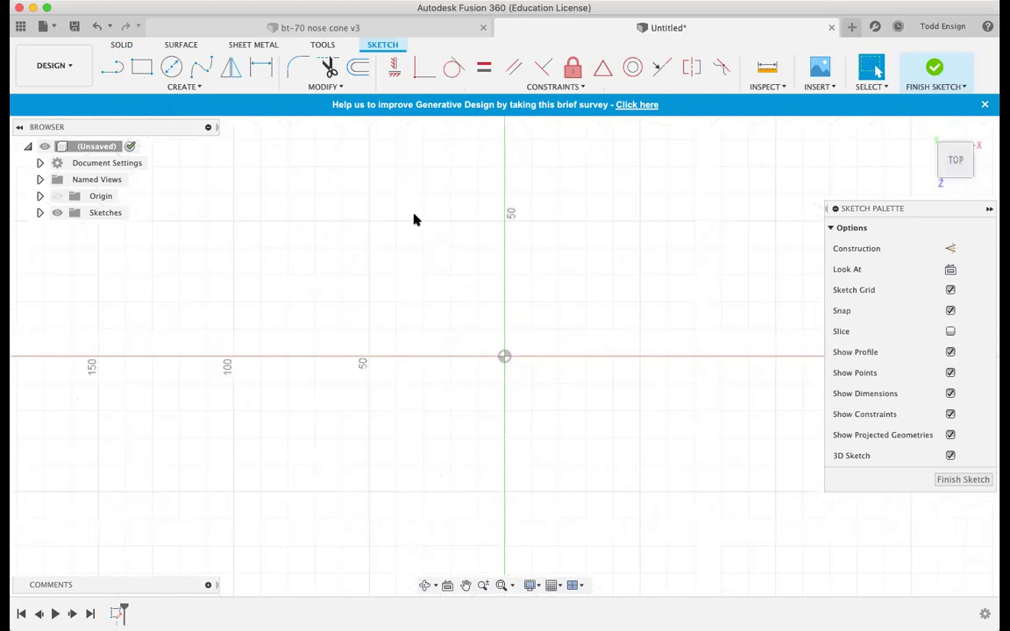
Draw a center-diameter circle at the origin with a 65 mm diameter.
{"action": "left_click", "coordinate": [171, 69]}
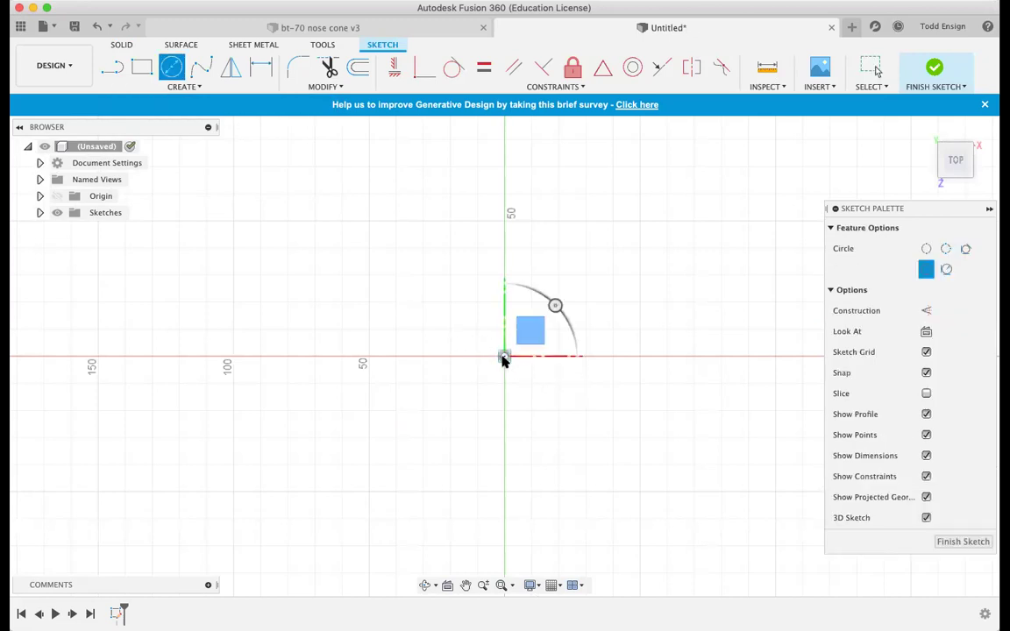
{"action": "left_click", "coordinate": [504, 357]}
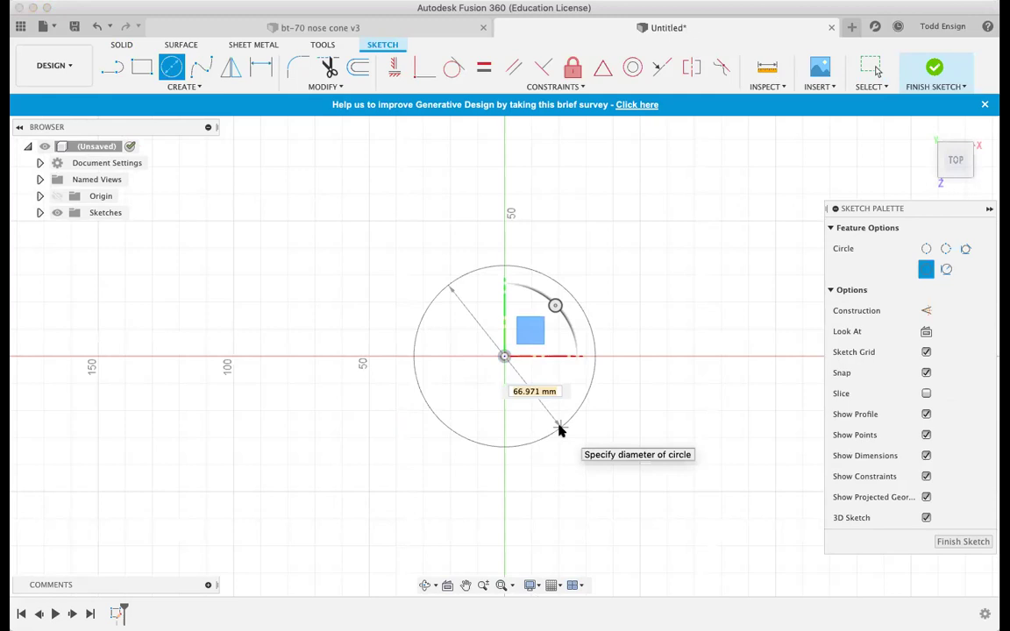
{"action": "type", "text": "65"}
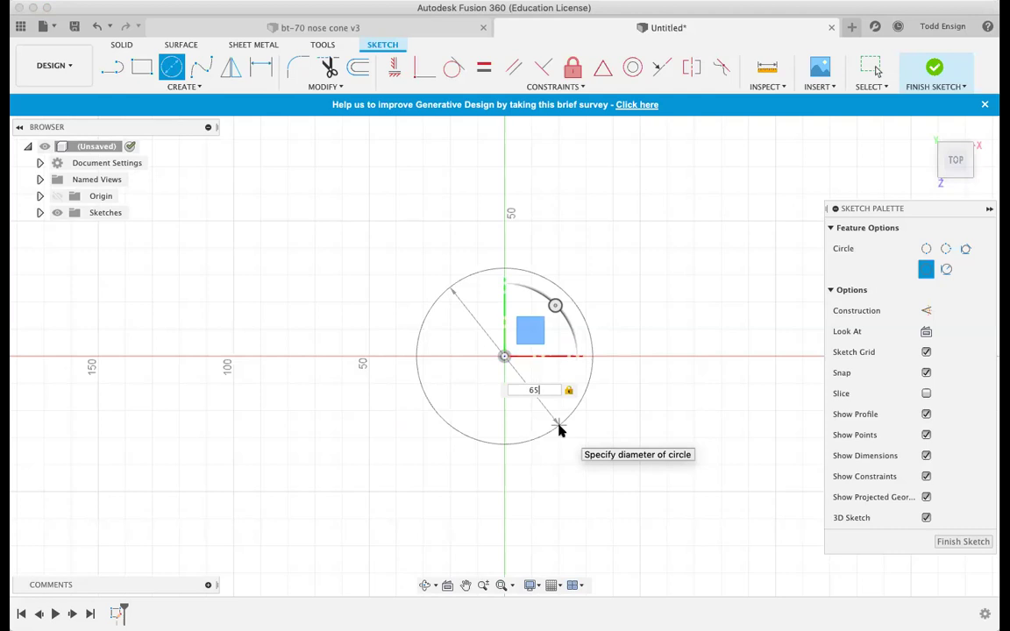
{"action": "key", "text": "Return"}
{"action": "key", "text": "Escape"}
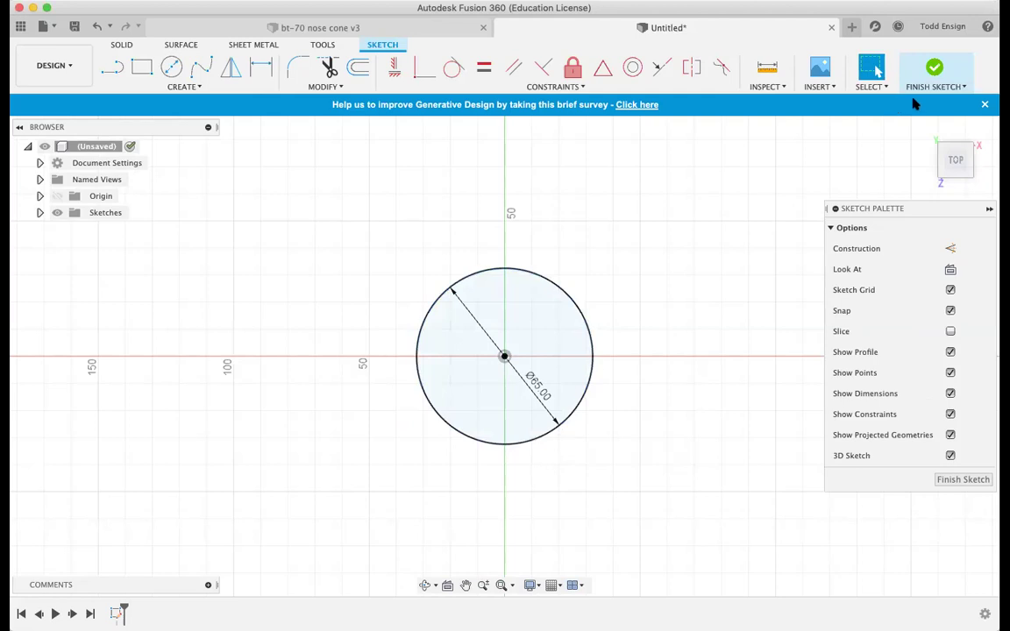
Finish the sketch, return to the home 3D view, and select the 65 mm circle profile.
{"action": "left_click", "coordinate": [937, 70]}
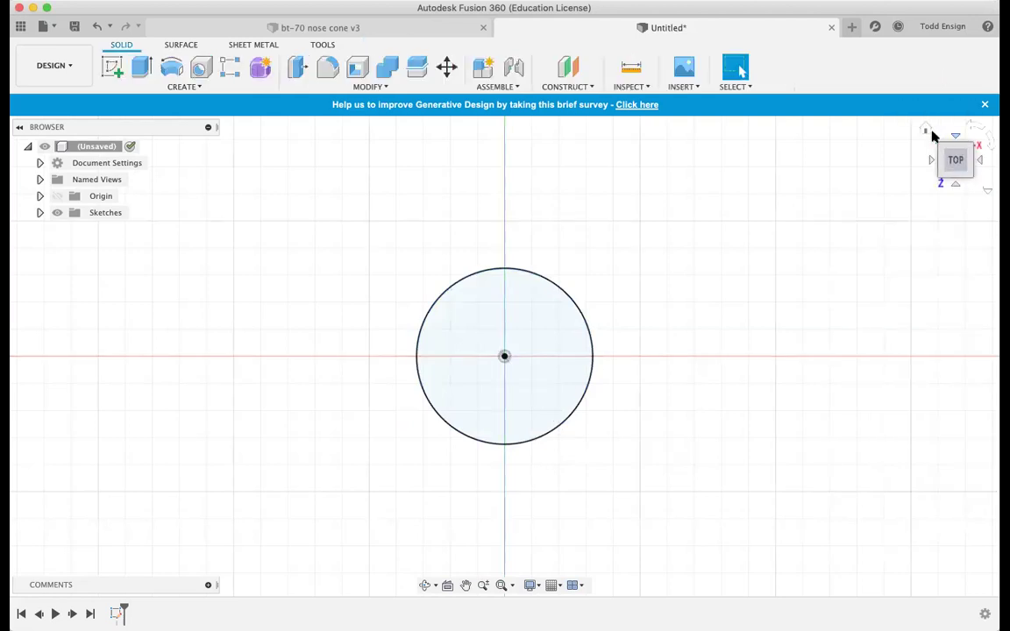
{"action": "left_click", "coordinate": [925, 130]}
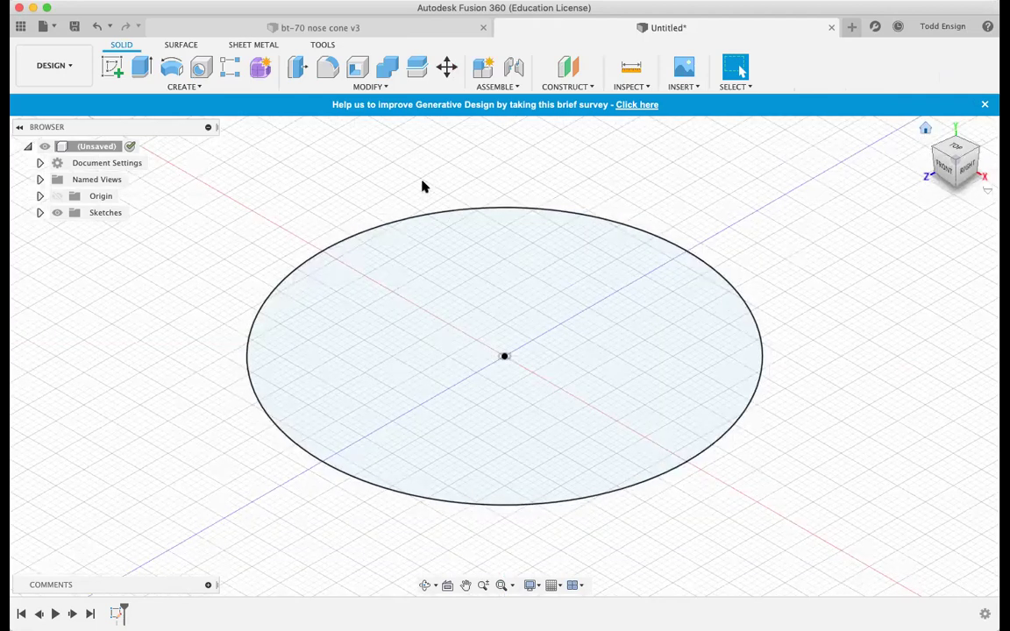
{"action": "left_click", "coordinate": [448, 318]}
{"action": "scroll", "coordinate": [421, 307], "scroll_direction": "down", "scroll_amount": 2}
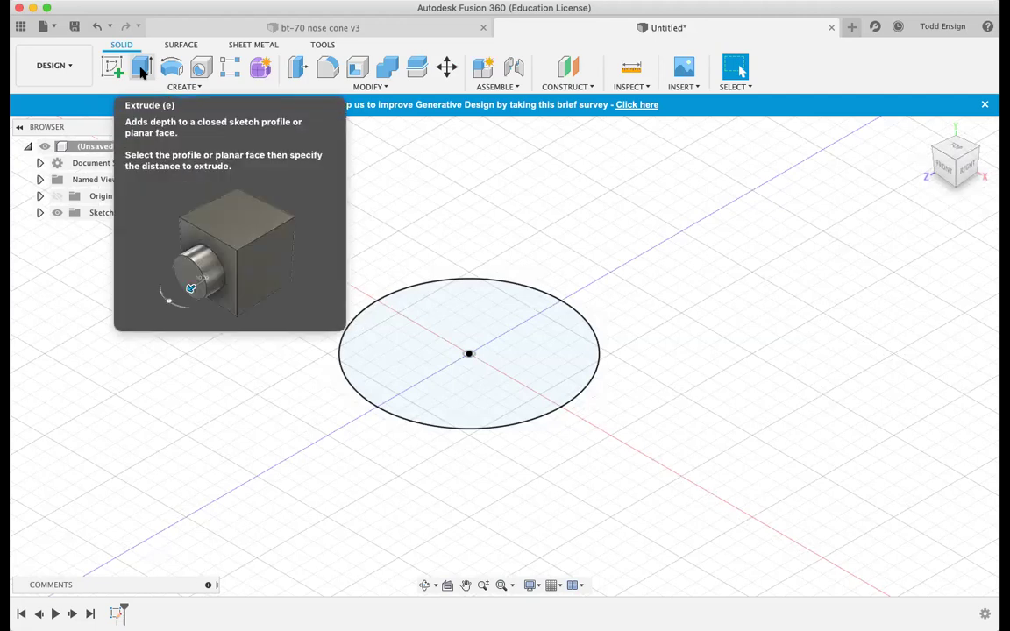
{"action": "left_click", "coordinate": [180, 87]}
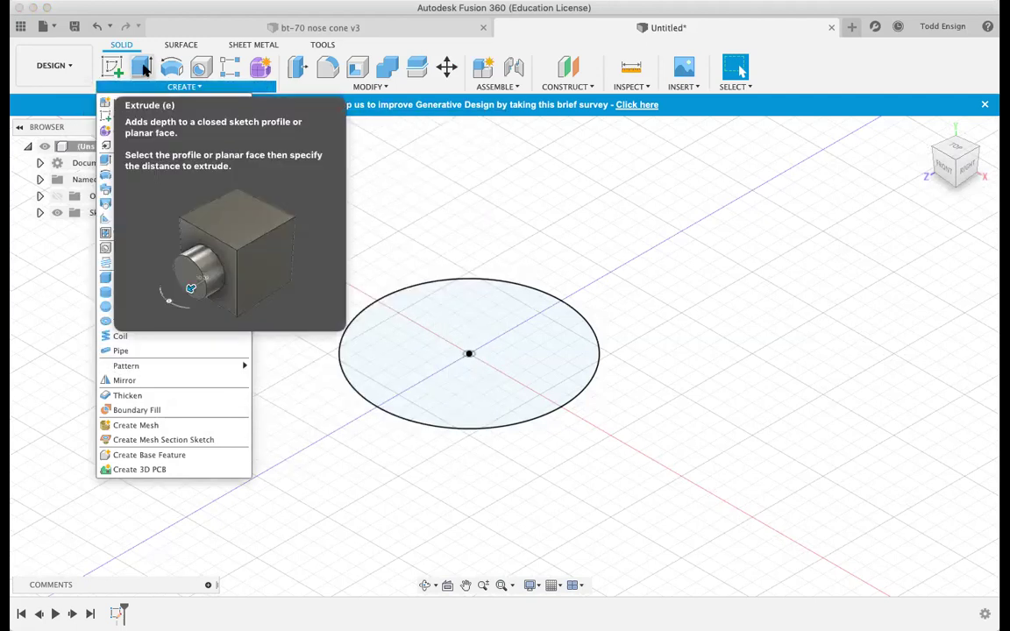
Extrude the 65 mm circle profile 50 mm as a new body.
{"action": "left_click", "coordinate": [141, 69]}
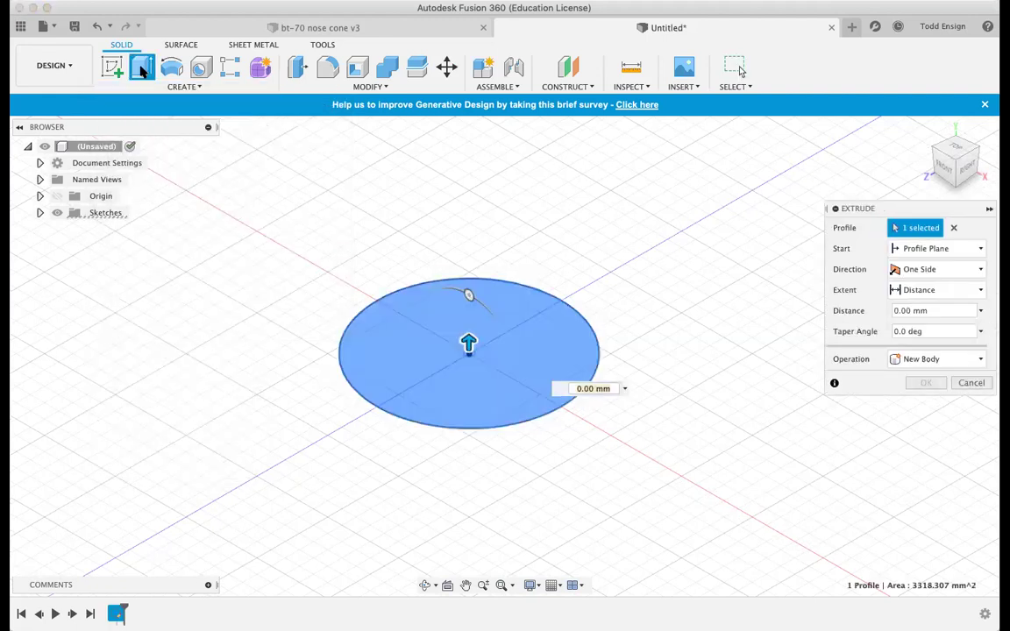
{"action": "left_click_drag", "start_coordinate": [882, 208], "coordinate": [725, 202]}
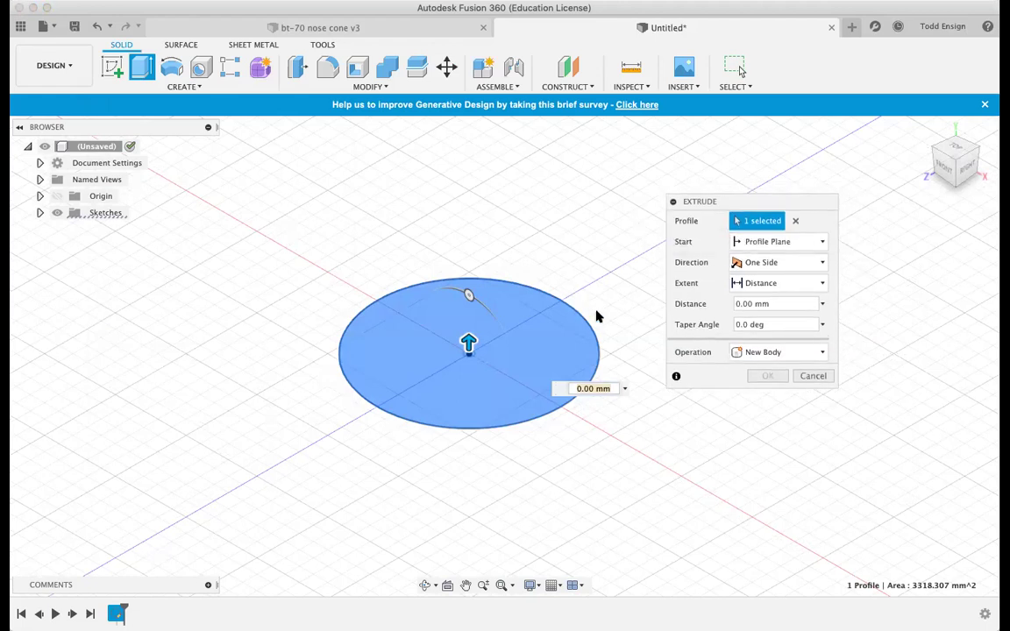
{"action": "left_click", "coordinate": [525, 343]}
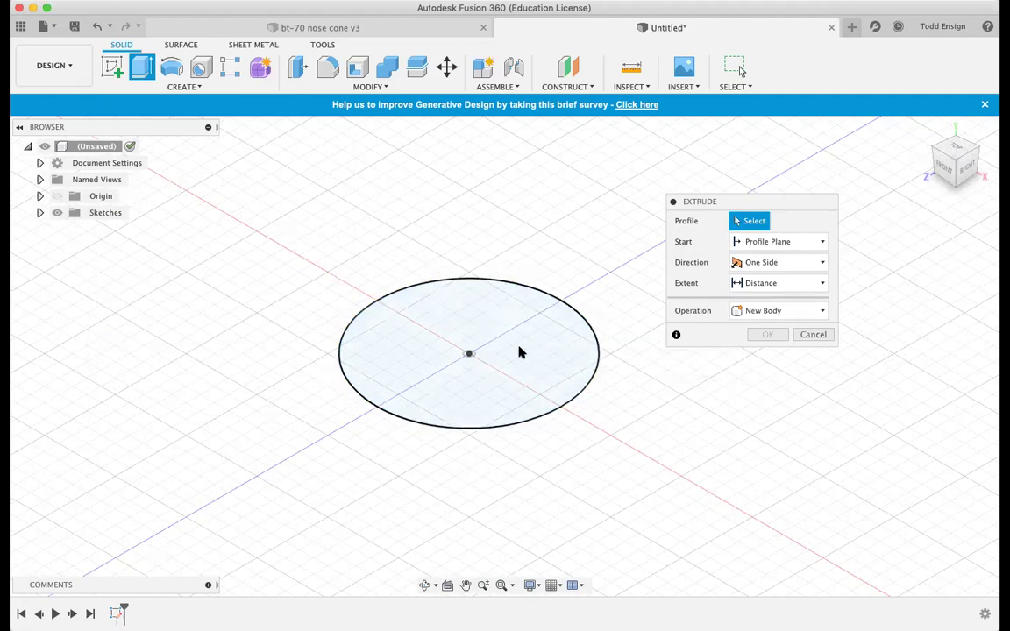
{"action": "left_click", "coordinate": [503, 365]}
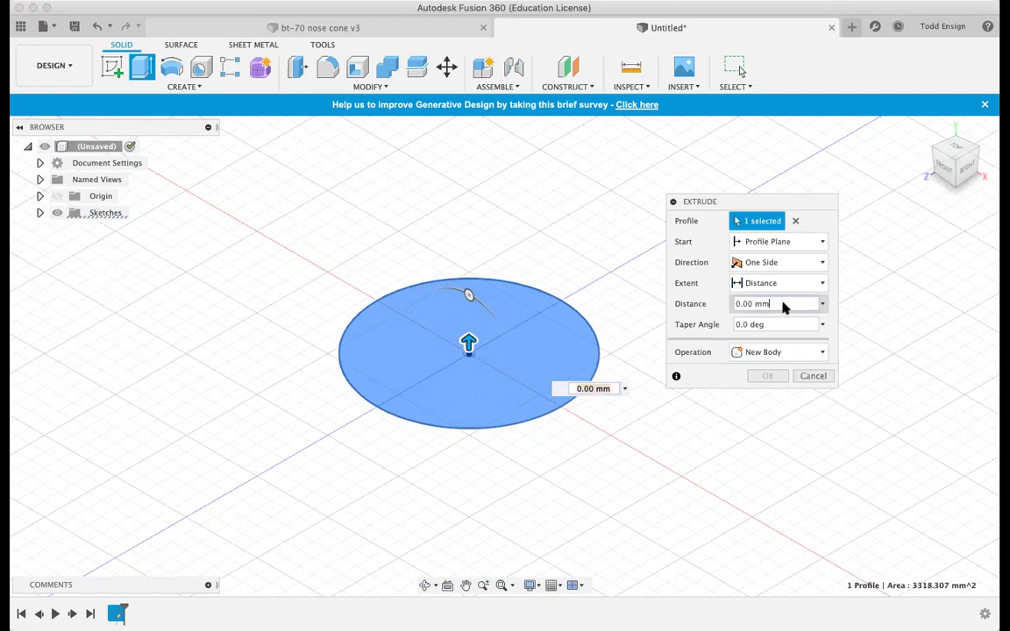
{"action": "left_click", "coordinate": [766, 305]}
{"action": "type", "text": "50"}
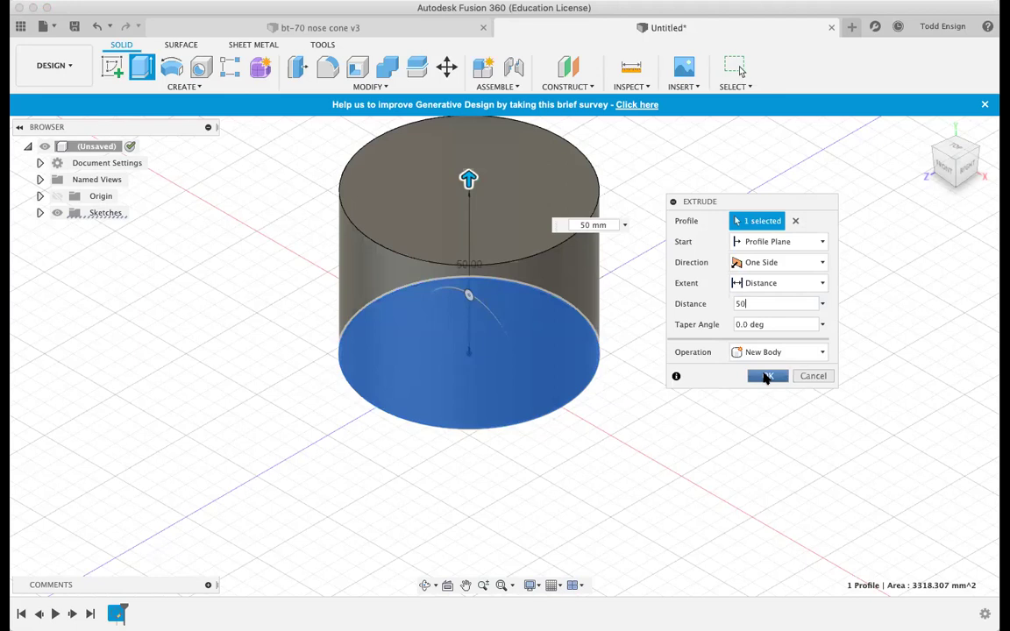
{"action": "left_click", "coordinate": [766, 377]}
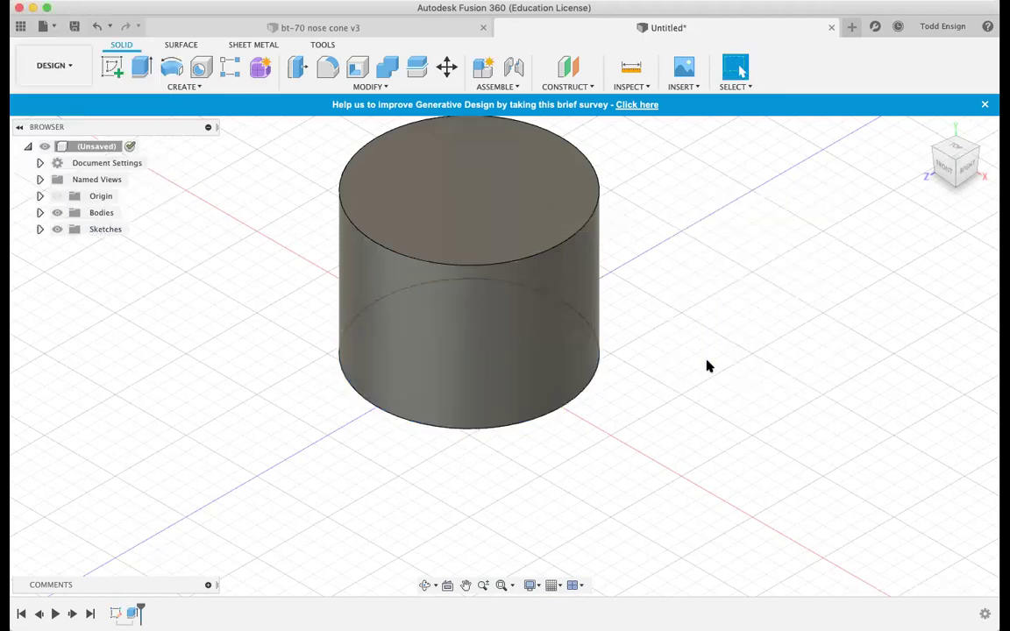
Recentre the view and select the cylinder's 3318.307 mm² top face.
{"action": "key", "text": "F6"}
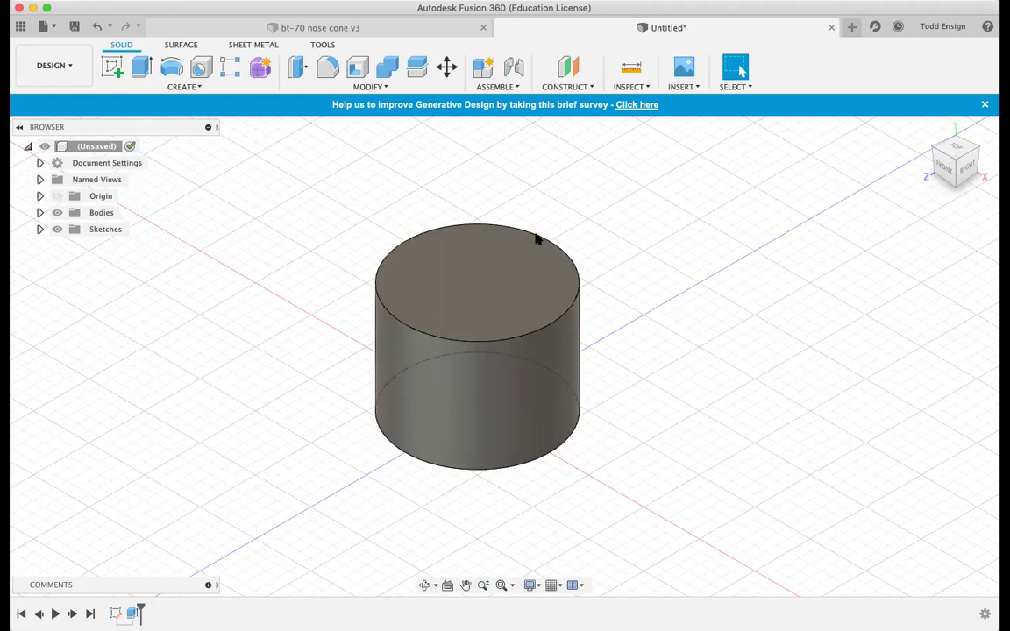
{"action": "left_click", "coordinate": [514, 307]}
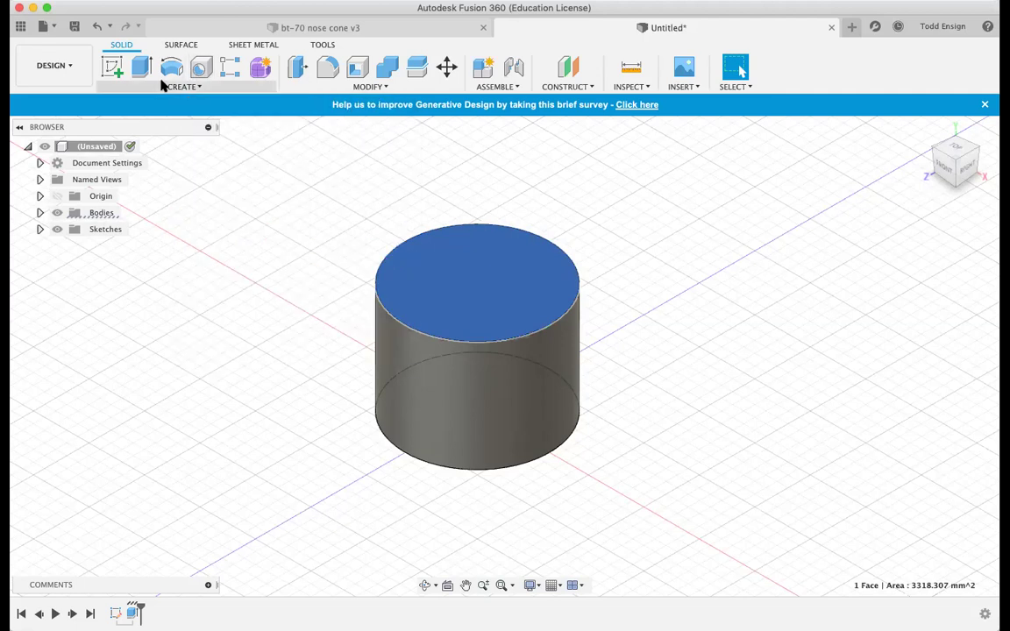
{"action": "left_click", "coordinate": [336, 87]}
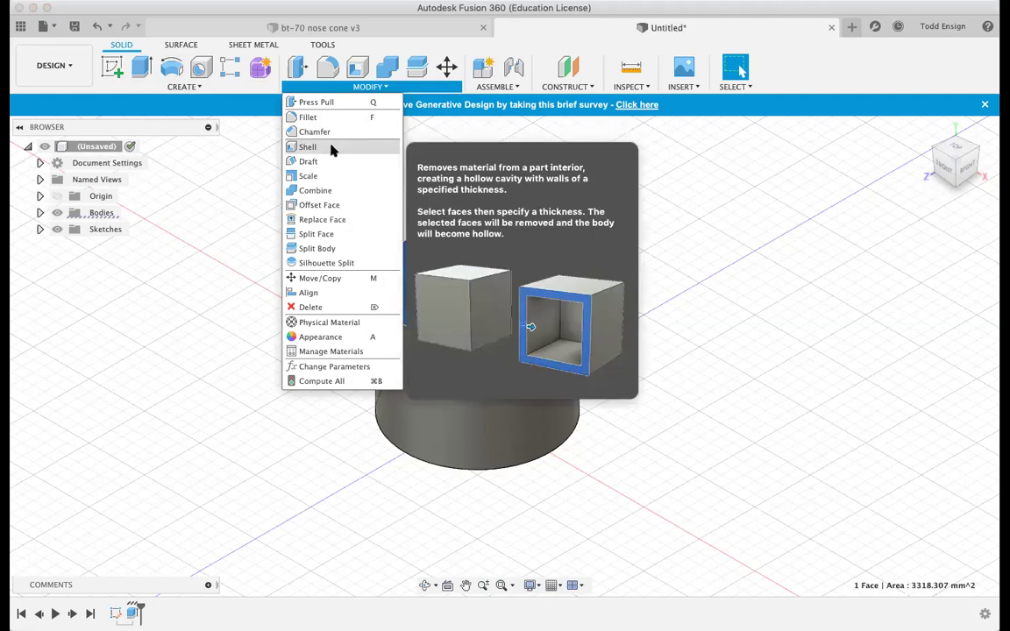
Shell the cylinder with its top face removed and a 3 mm inside thickness.
{"action": "left_click", "coordinate": [331, 149]}
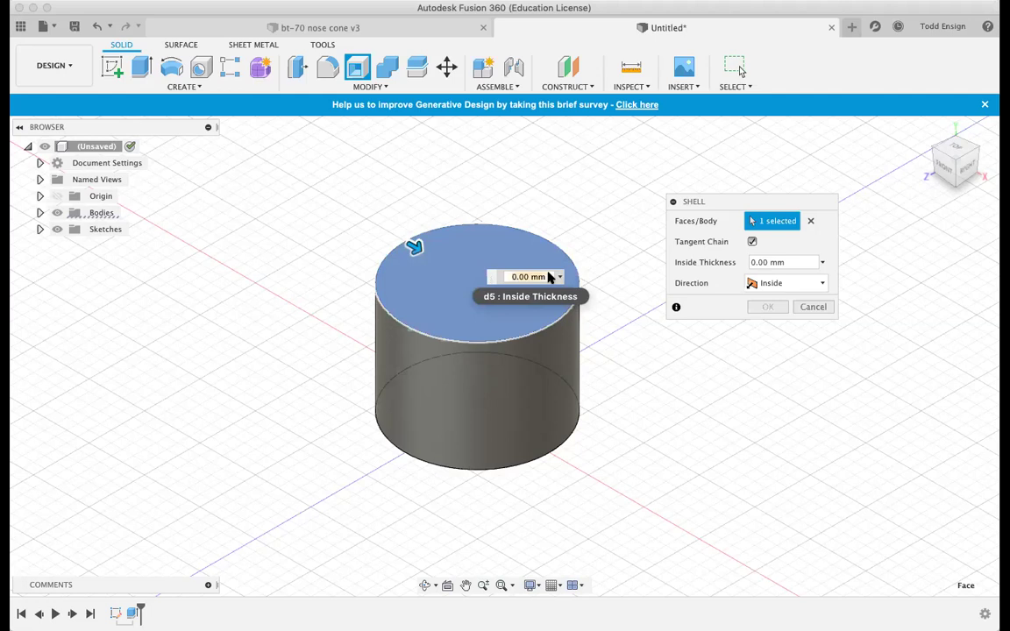
{"action": "type", "text": "3"}
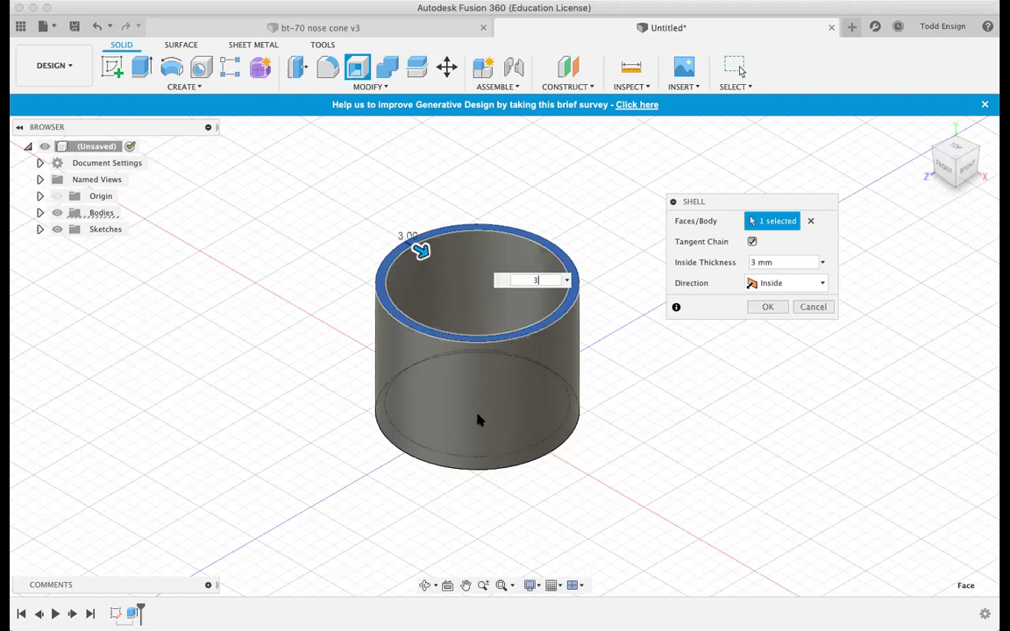
{"action": "left_click", "coordinate": [766, 307]}
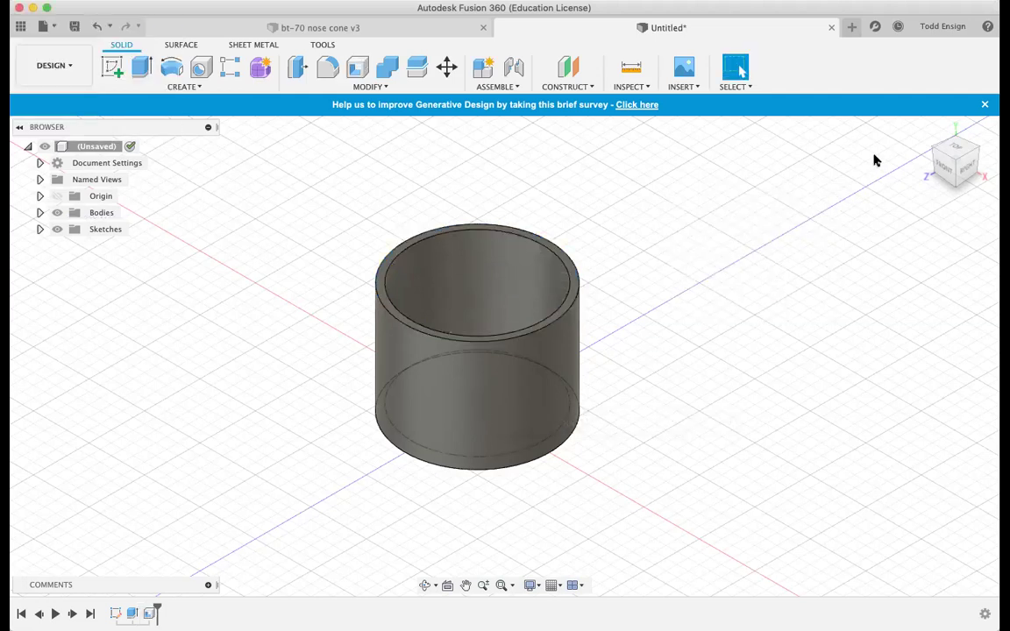
Edit Extrude1 and change the cylinder's extrusion distance from 50 mm to 60 mm.
{"action": "mouse_move", "coordinate": [852, 149]}
{"action": "middle_mouse_down", "text": "shift"}
{"action": "mouse_move", "coordinate": [944, 124]}
{"action": "mouse_move", "coordinate": [939, 85]}
{"action": "mouse_move", "coordinate": [899, 239]}
{"action": "mouse_move", "coordinate": [904, 189]}
{"action": "mouse_move", "coordinate": [927, 149]}
{"action": "mouse_move", "coordinate": [903, 188]}
{"action": "middle_mouse_up", "text": "shift"}
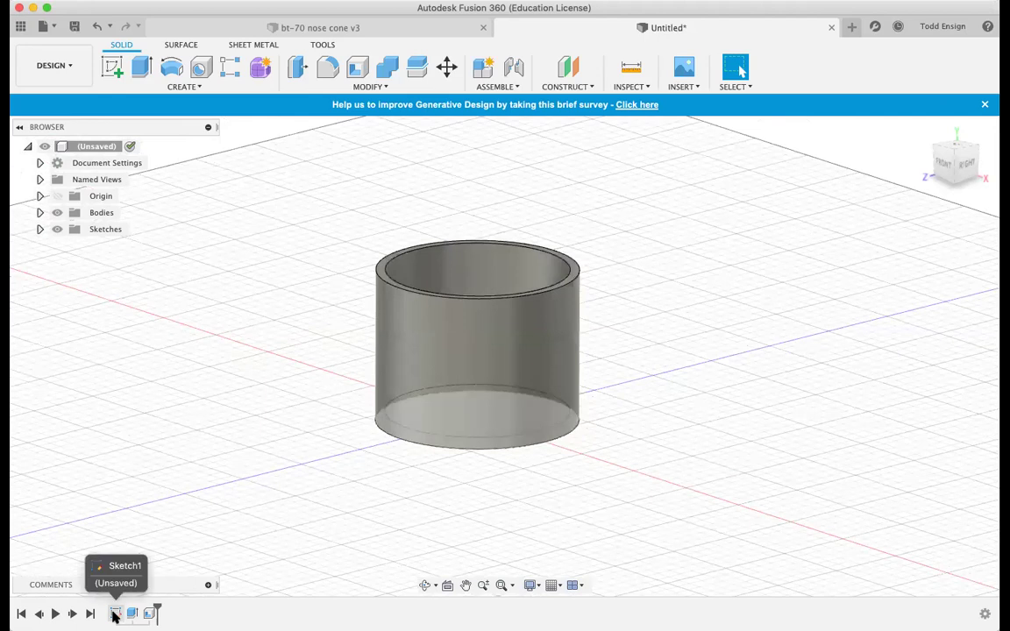
{"action": "double_click", "coordinate": [115, 614]}
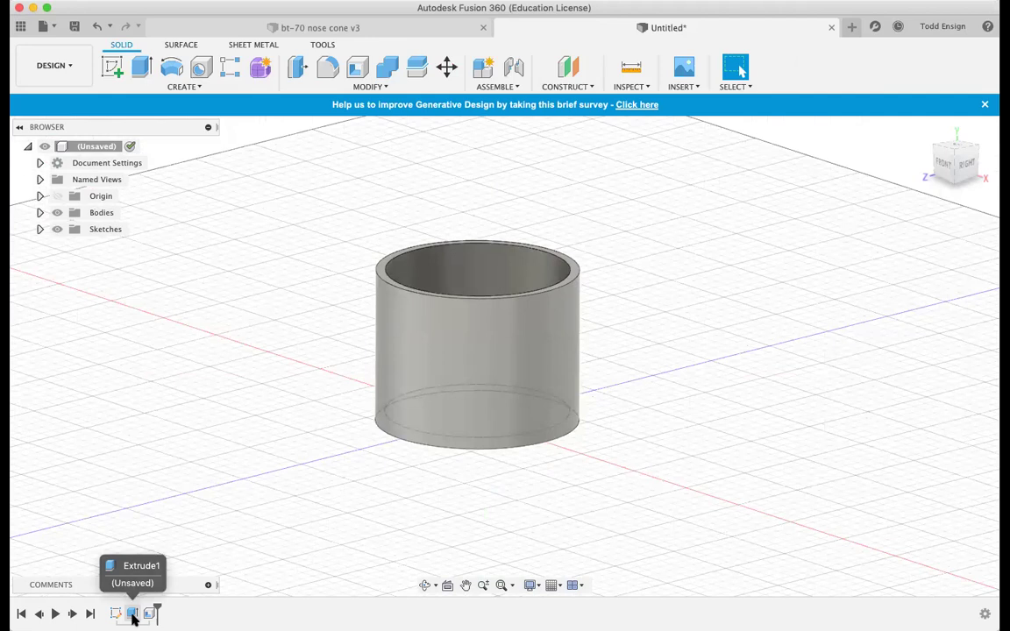
{"action": "double_click", "coordinate": [132, 614]}
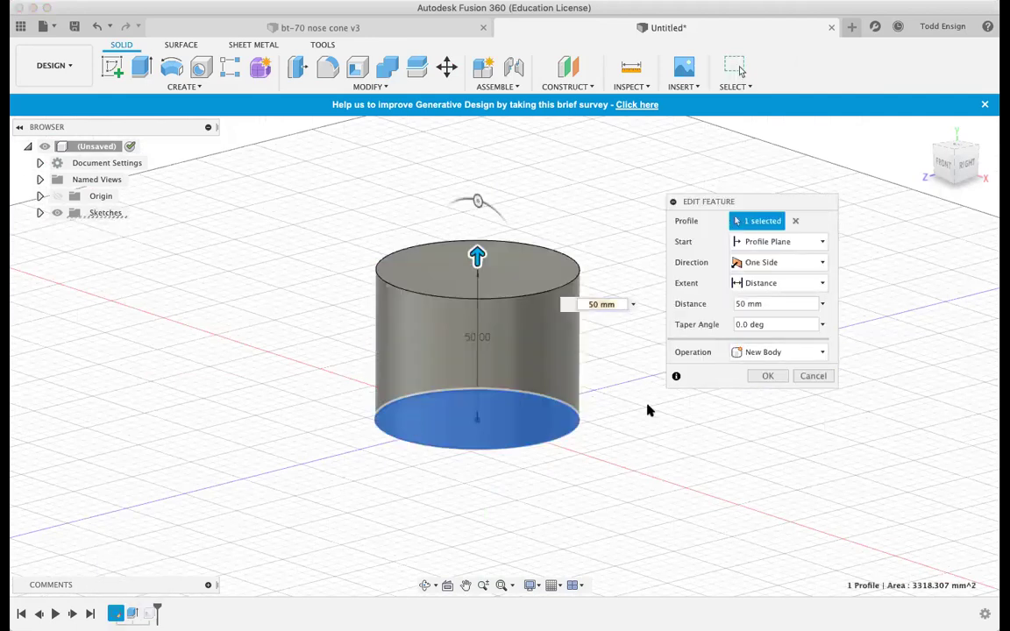
{"action": "double_click", "coordinate": [738, 305]}
{"action": "type", "text": "60"}
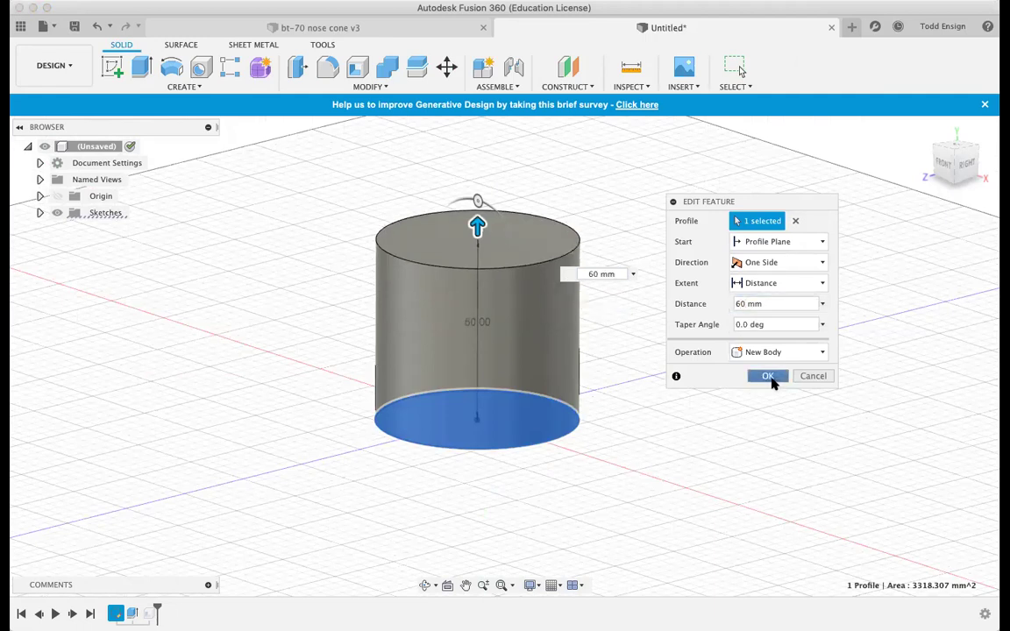
{"action": "left_click", "coordinate": [768, 376]}
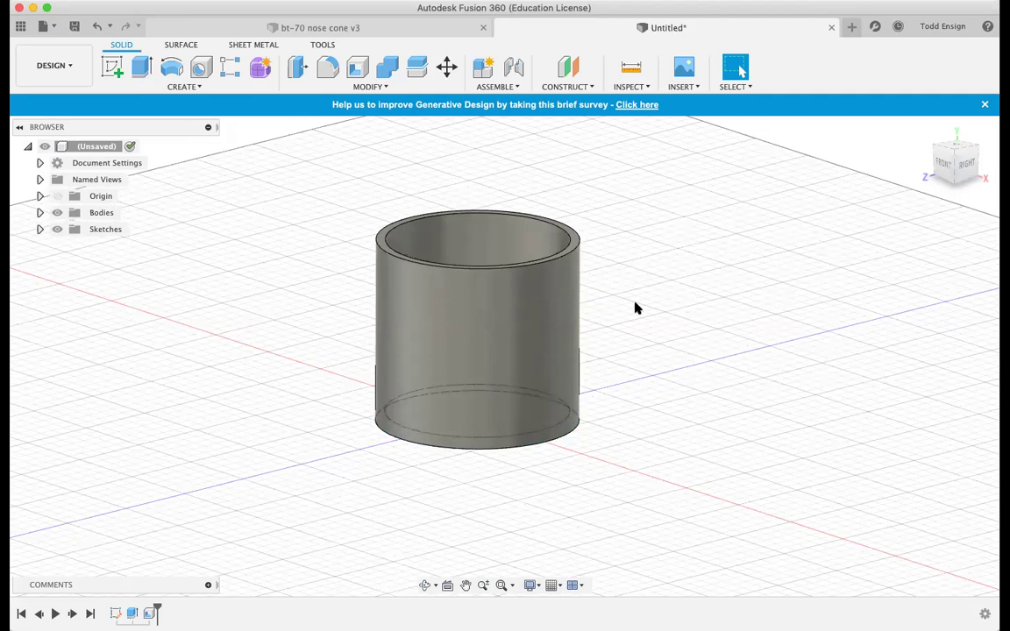
Save the design as bt_80_coupler, correcting the misspelled 'couper' ending first.
{"action": "mouse_move", "coordinate": [936, 142]}
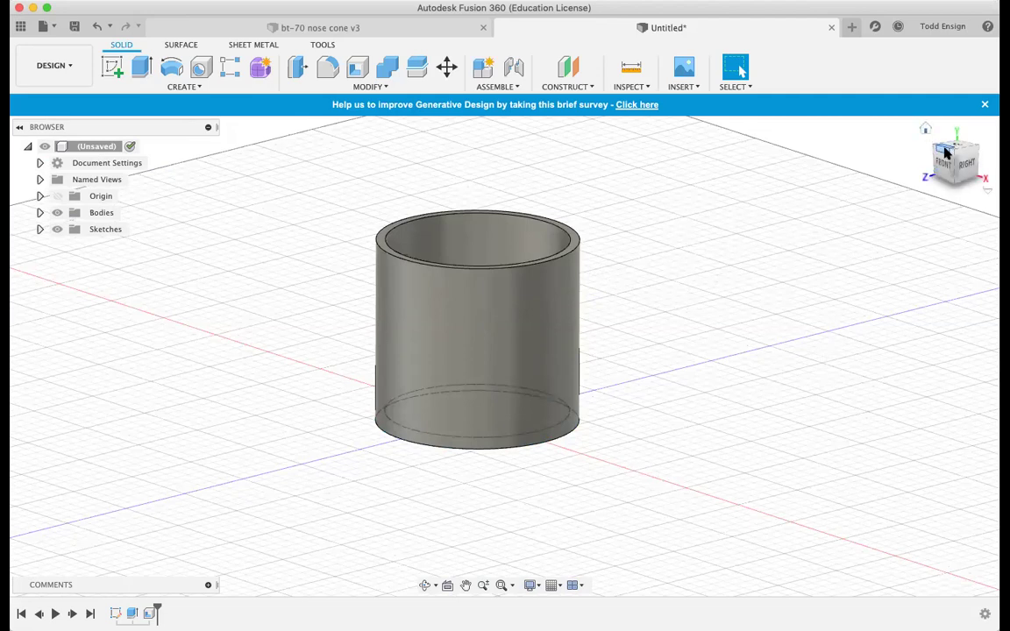
{"action": "mouse_move", "coordinate": [935, 145]}
{"action": "left_mouse_down"}
{"action": "mouse_move", "coordinate": [932, 188]}
{"action": "mouse_move", "coordinate": [927, 146]}
{"action": "mouse_move", "coordinate": [954, 131]}
{"action": "mouse_move", "coordinate": [968, 140]}
{"action": "mouse_move", "coordinate": [965, 160]}
{"action": "mouse_move", "coordinate": [991, 170]}
{"action": "mouse_move", "coordinate": [968, 178]}
{"action": "left_mouse_up"}
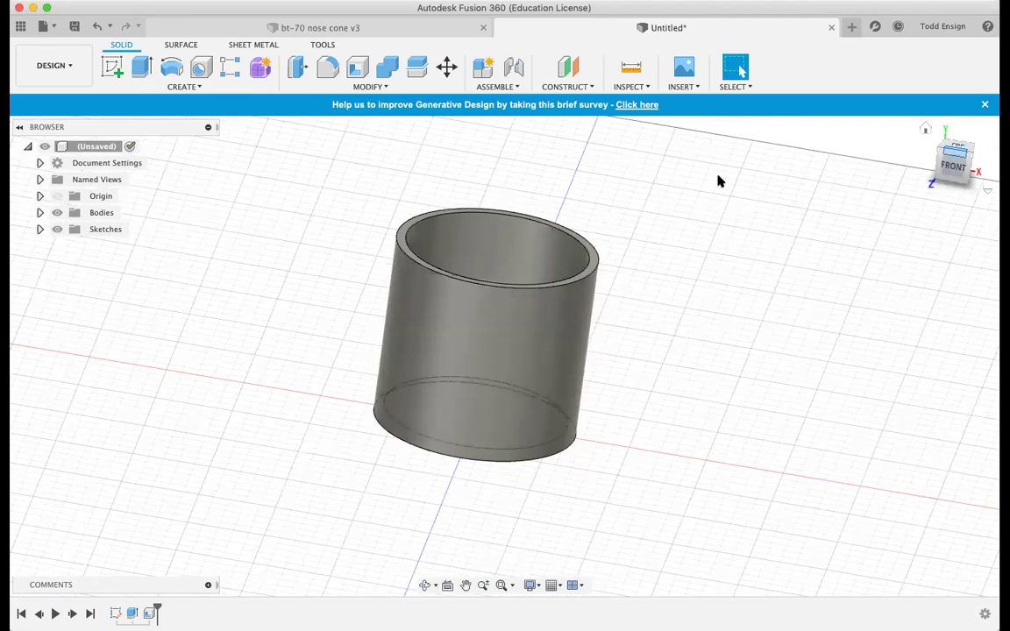
{"action": "left_click", "coordinate": [76, 27]}
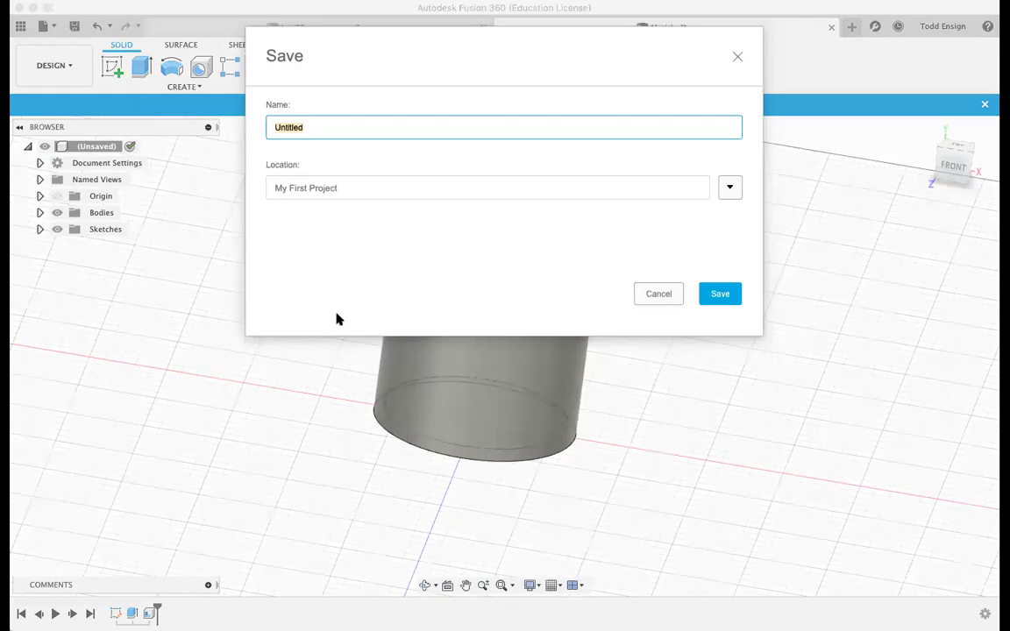
{"action": "type", "text": "bt_80_couper"}
{"action": "key", "text": "BackSpace"}
{"action": "key", "text": "BackSpace"}
{"action": "type", "text": "ler"}
{"action": "key", "text": "Return"}
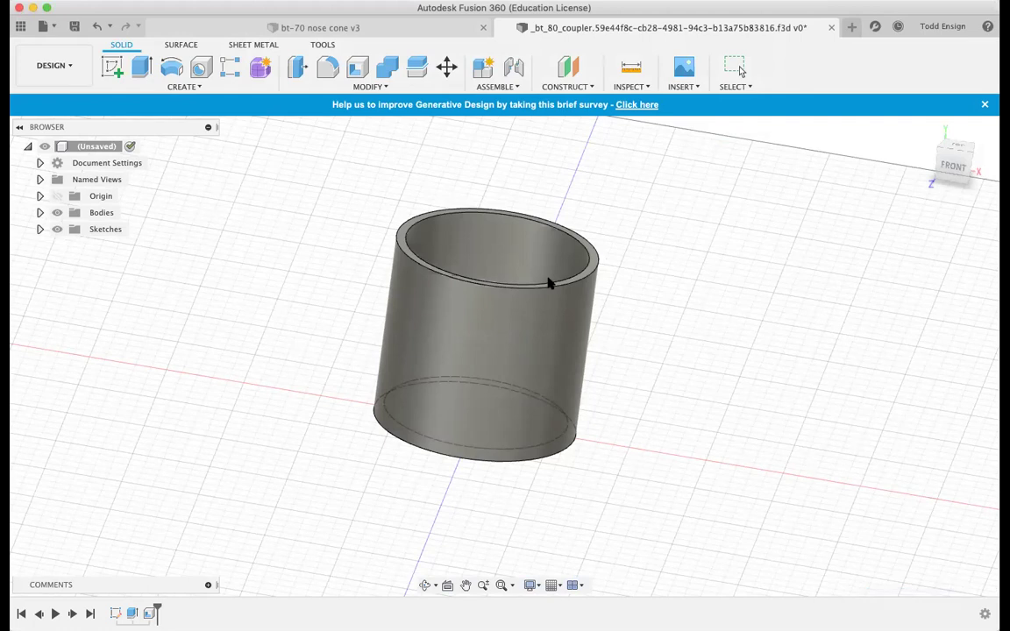
In a new design, sketch a 65 mm circle centred at the origin, viewed from the top.
{"action": "left_click", "coordinate": [853, 28]}
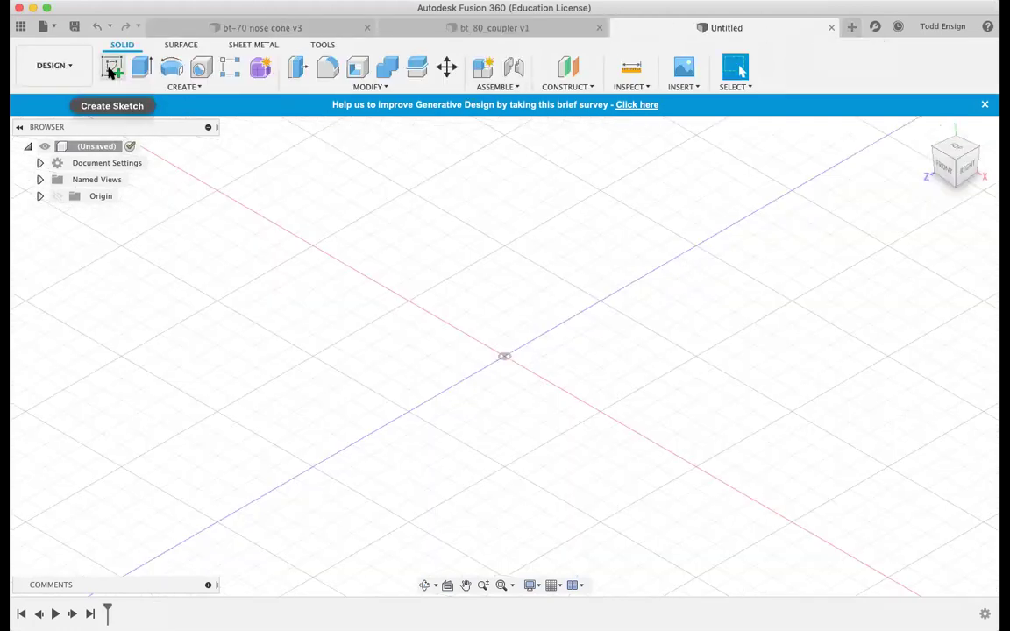
{"action": "left_click", "coordinate": [110, 67]}
{"action": "left_click", "coordinate": [498, 387]}
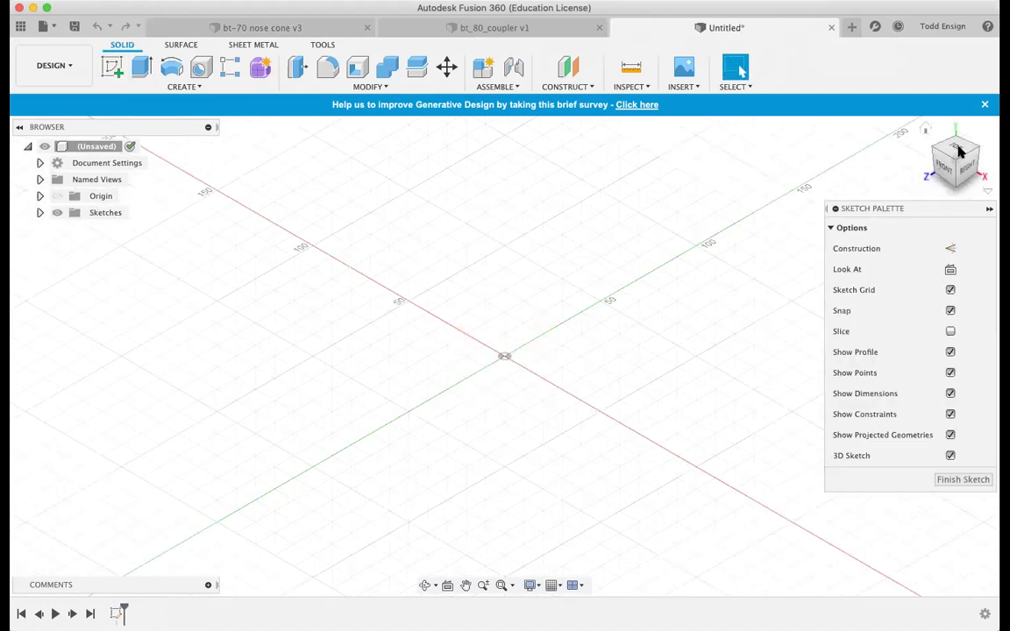
{"action": "left_click", "coordinate": [958, 151]}
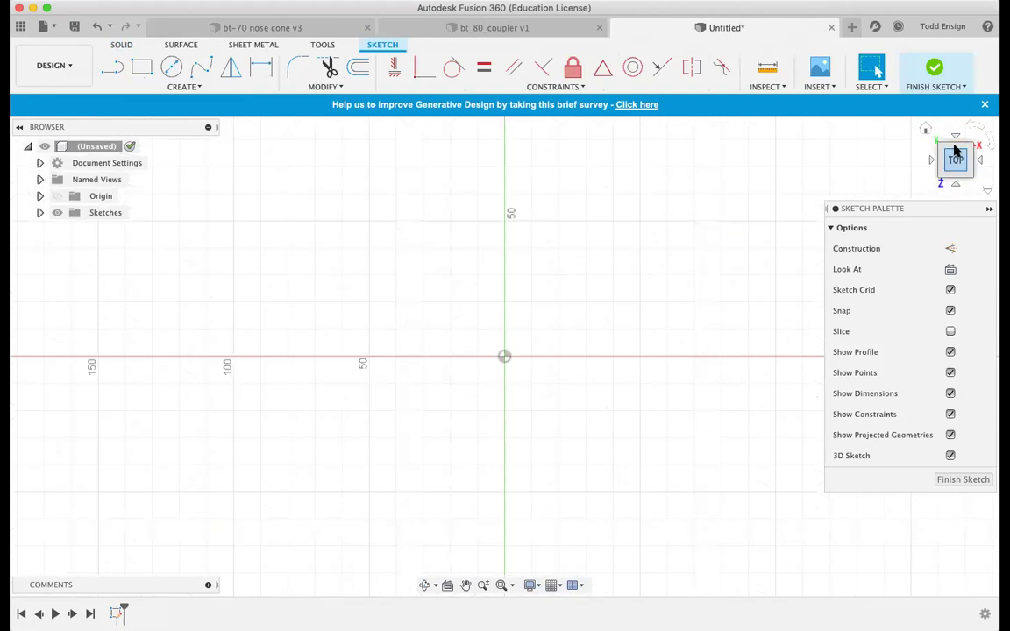
{"action": "left_click", "coordinate": [171, 67]}
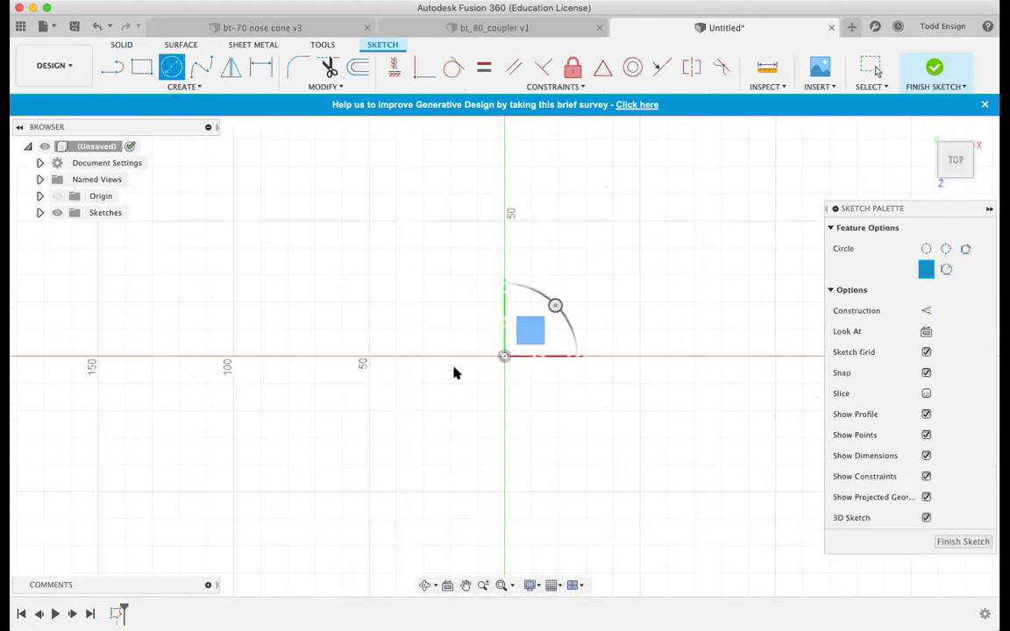
{"action": "left_click", "coordinate": [504, 356]}
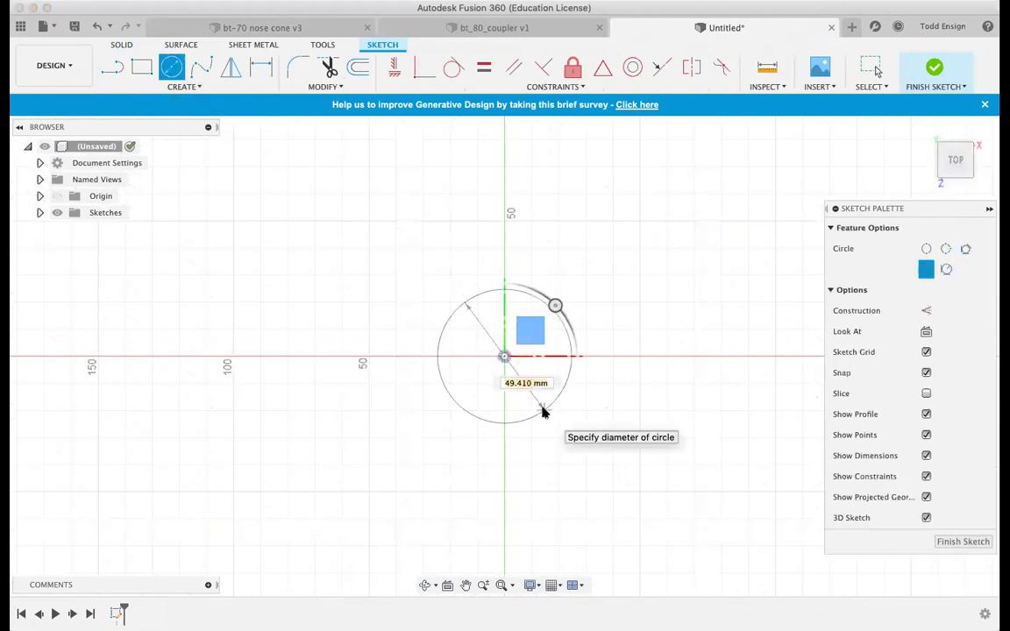
{"action": "type", "text": "65"}
{"action": "key", "text": "Return"}
{"action": "key", "text": "Escape"}
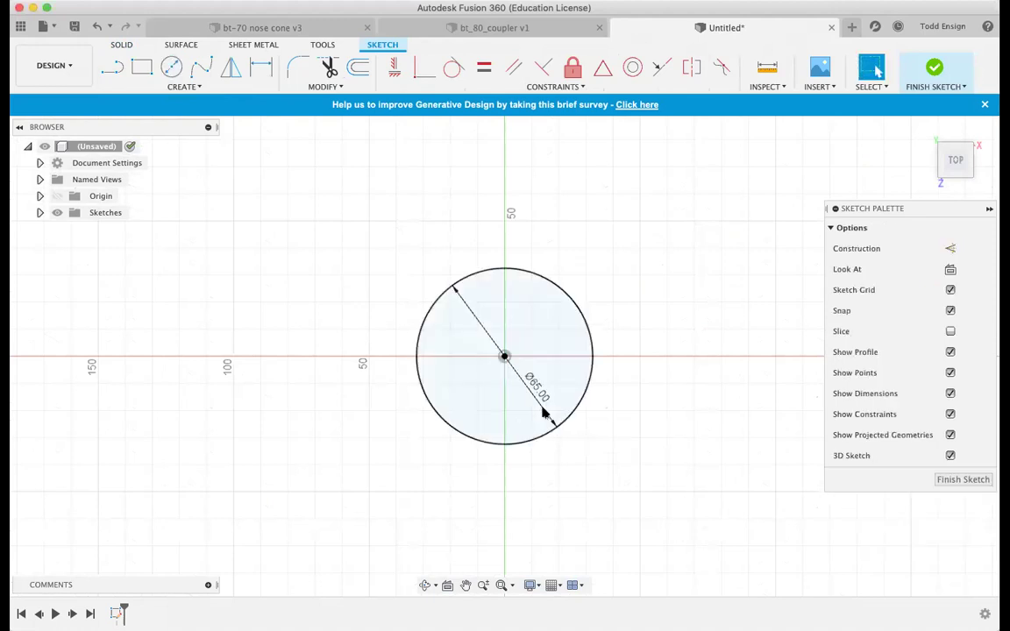
Finish the sketch and extrude the circle 10 mm into a new body.
{"action": "left_click", "coordinate": [935, 69]}
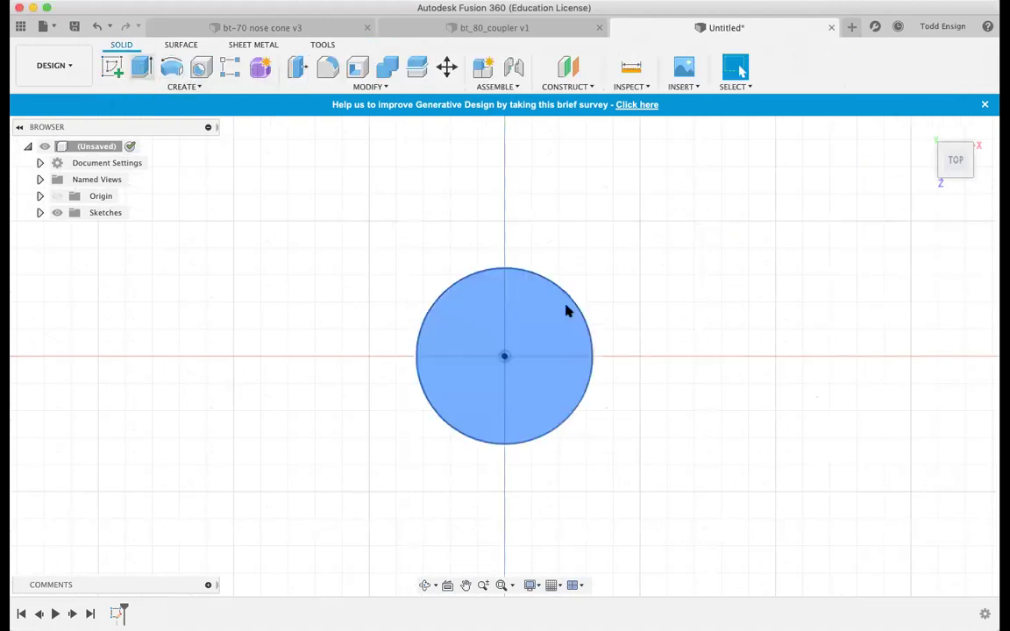
{"action": "left_click", "coordinate": [140, 68]}
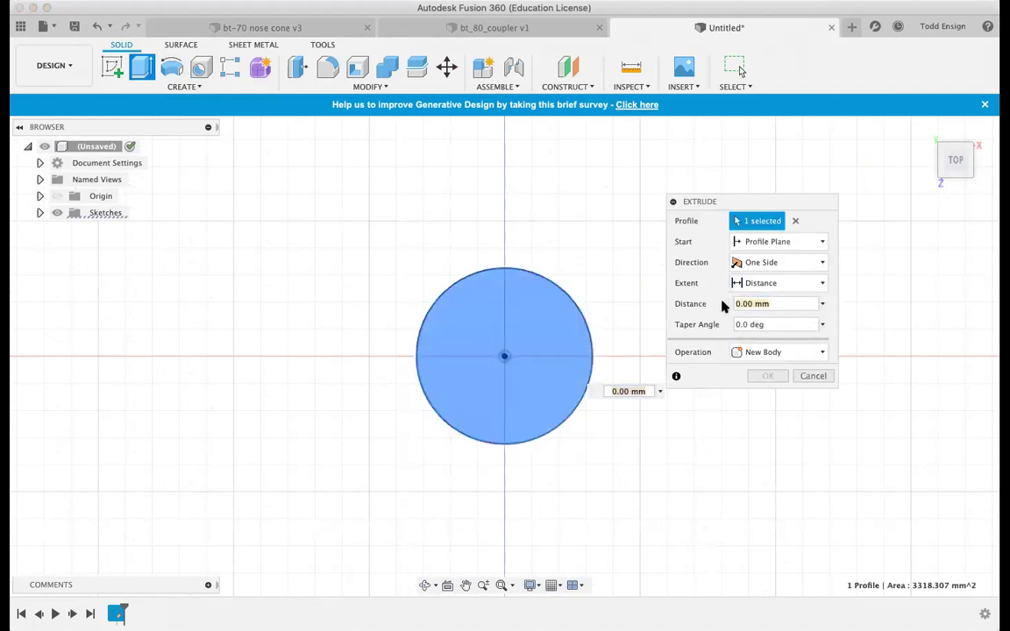
{"action": "type", "text": "10"}
{"action": "key", "text": "Return"}
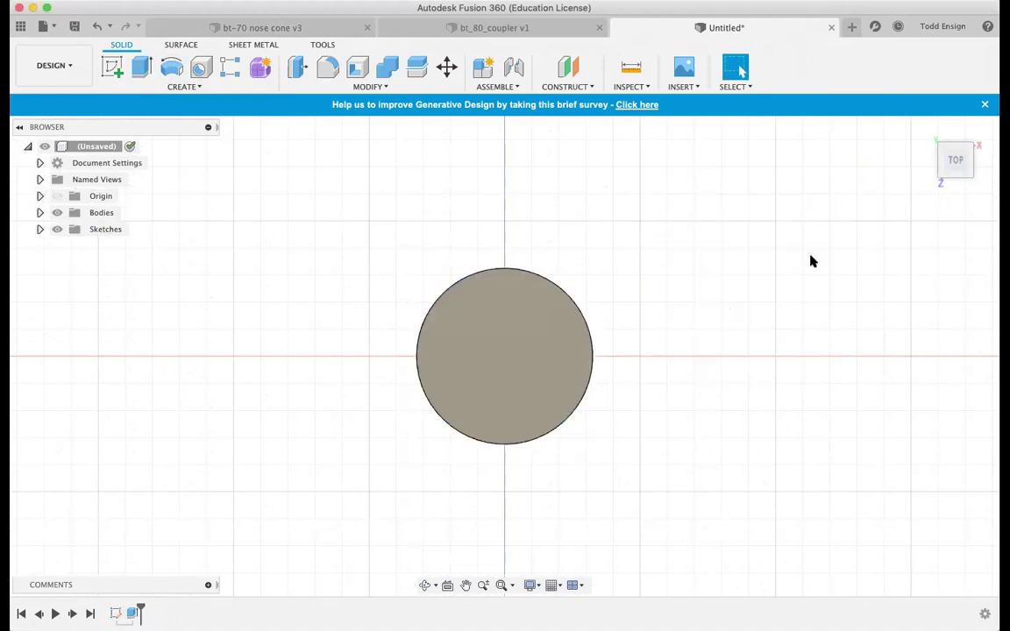
Start a new sketch on the cylinder's top face, viewed straight down.
{"action": "left_click", "coordinate": [925, 130]}
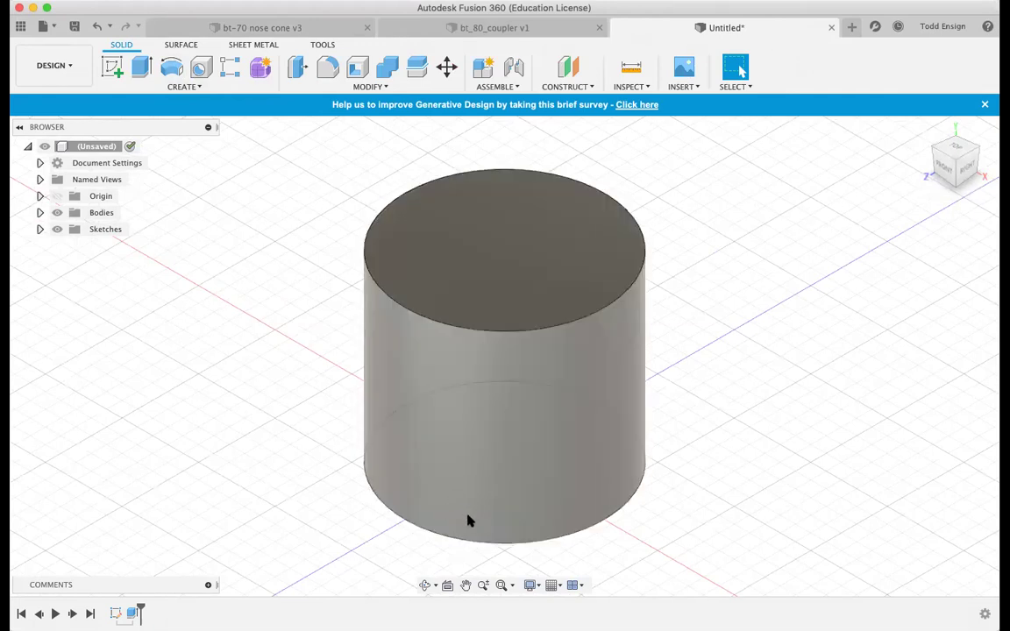
{"action": "left_click", "coordinate": [541, 290]}
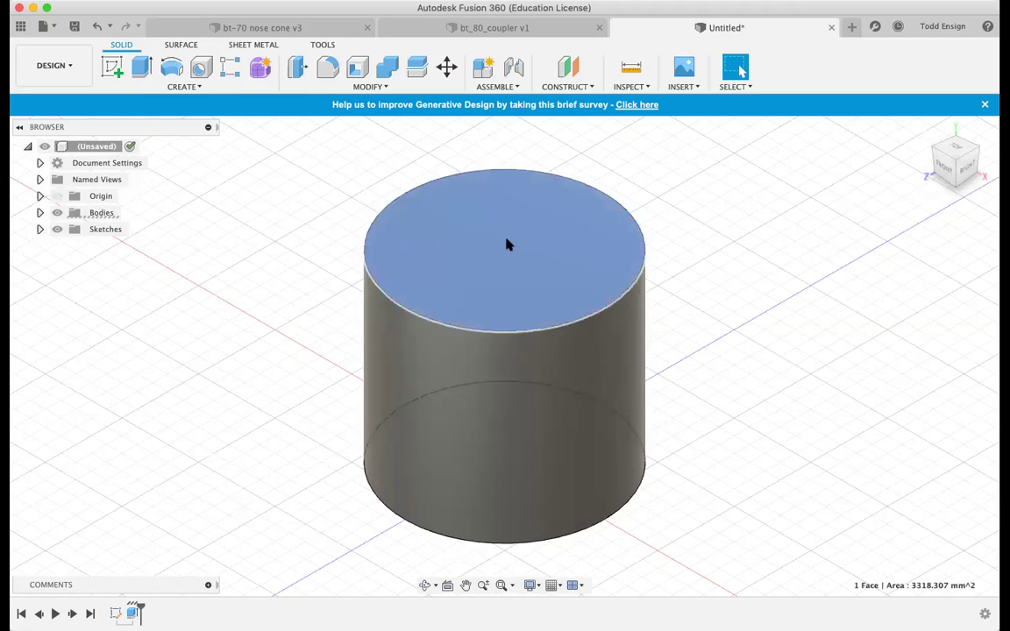
{"action": "left_click", "coordinate": [112, 68]}
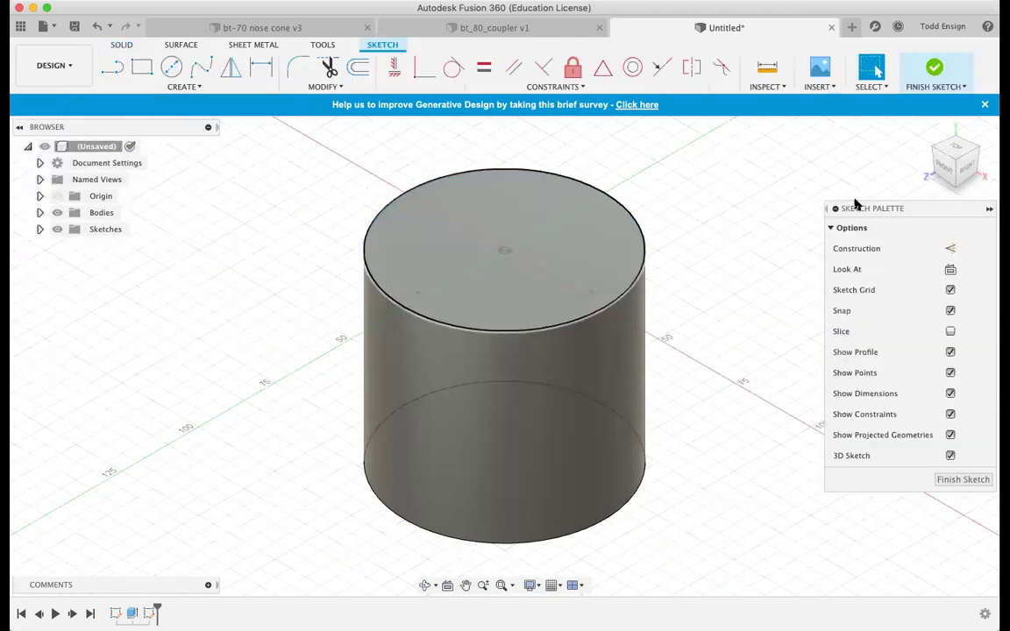
{"action": "left_click", "coordinate": [955, 148]}
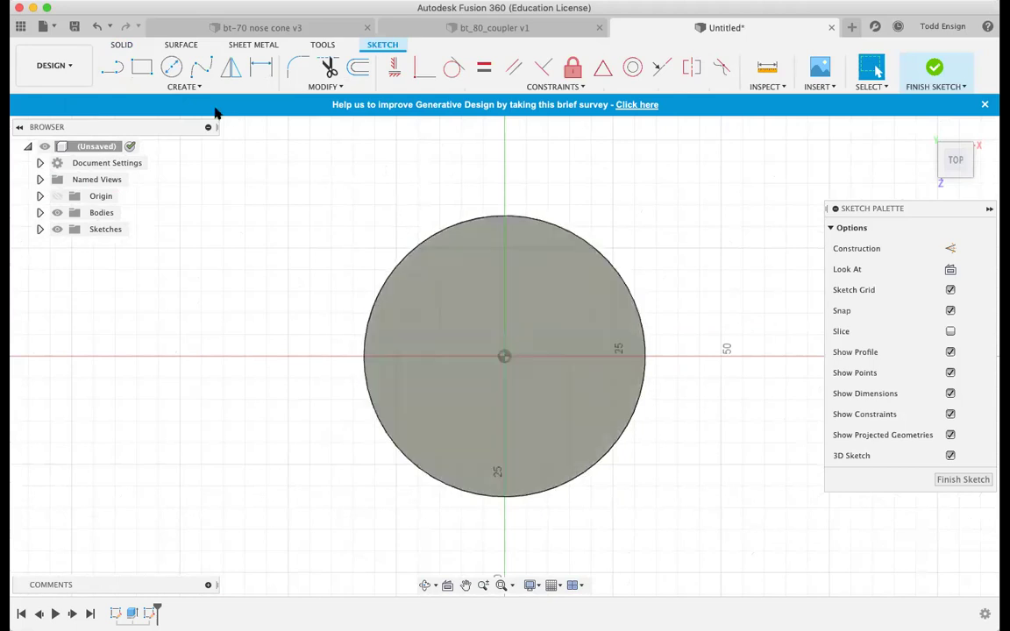
Draw a 62 mm circle at the origin, finish the sketch and return to the home view.
{"action": "left_click", "coordinate": [173, 67]}
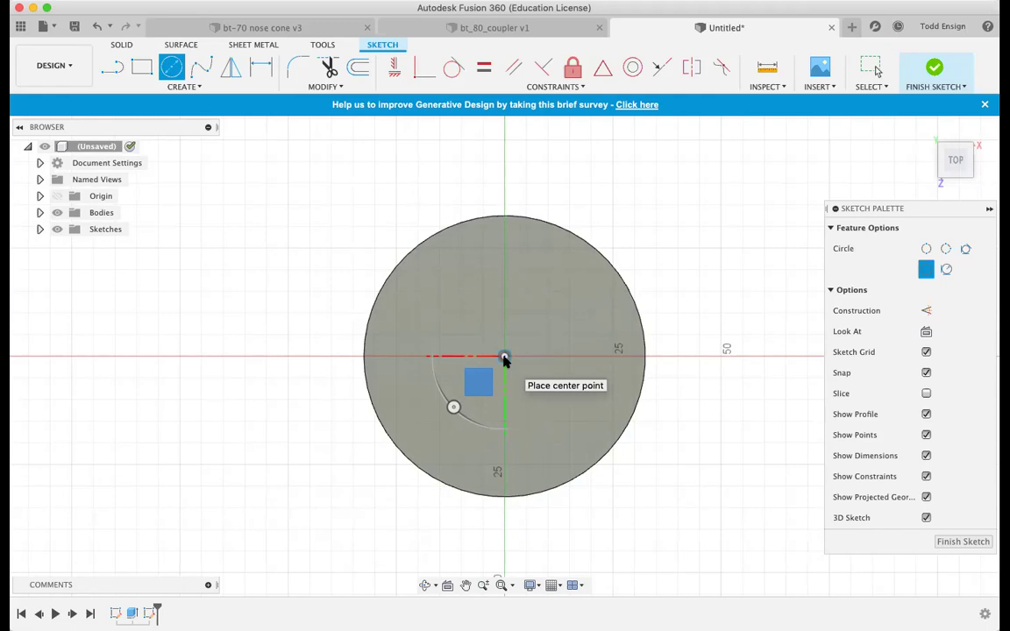
{"action": "left_click", "coordinate": [504, 356]}
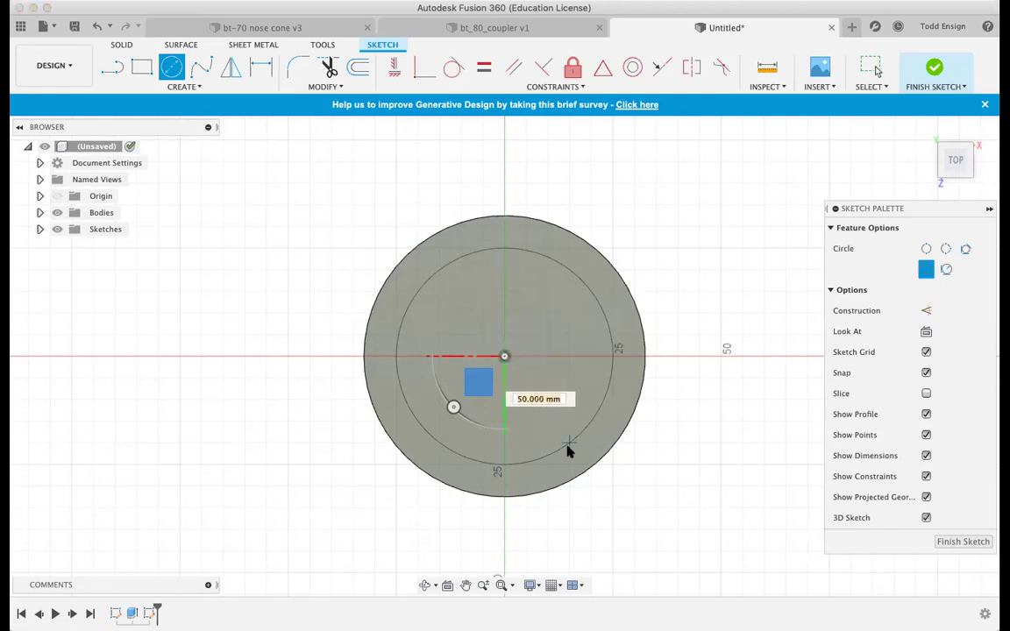
{"action": "type", "text": "62"}
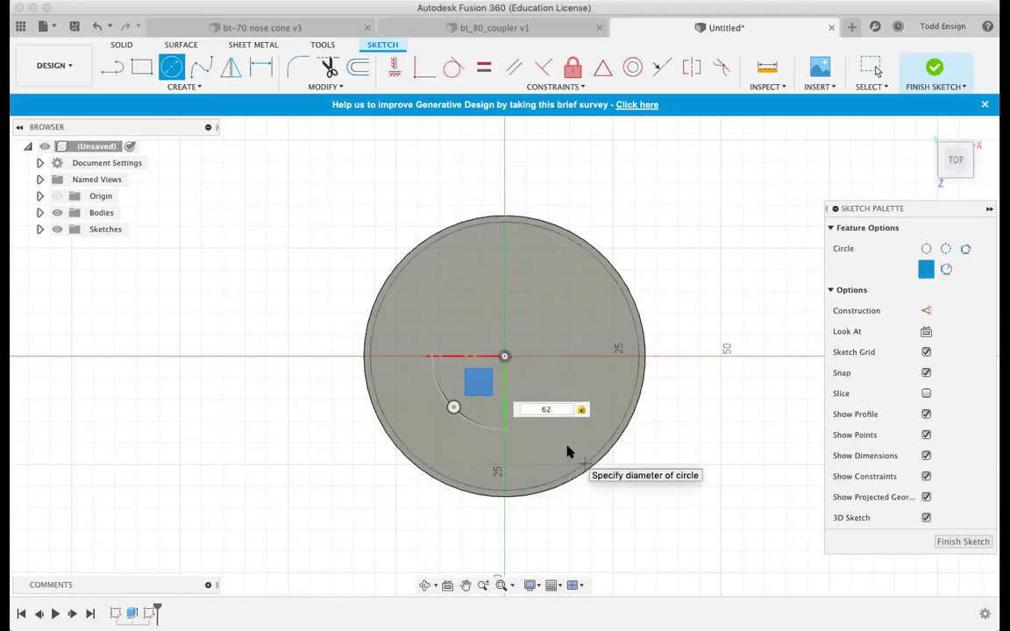
{"action": "key", "text": "Return"}
{"action": "key", "text": "Escape"}
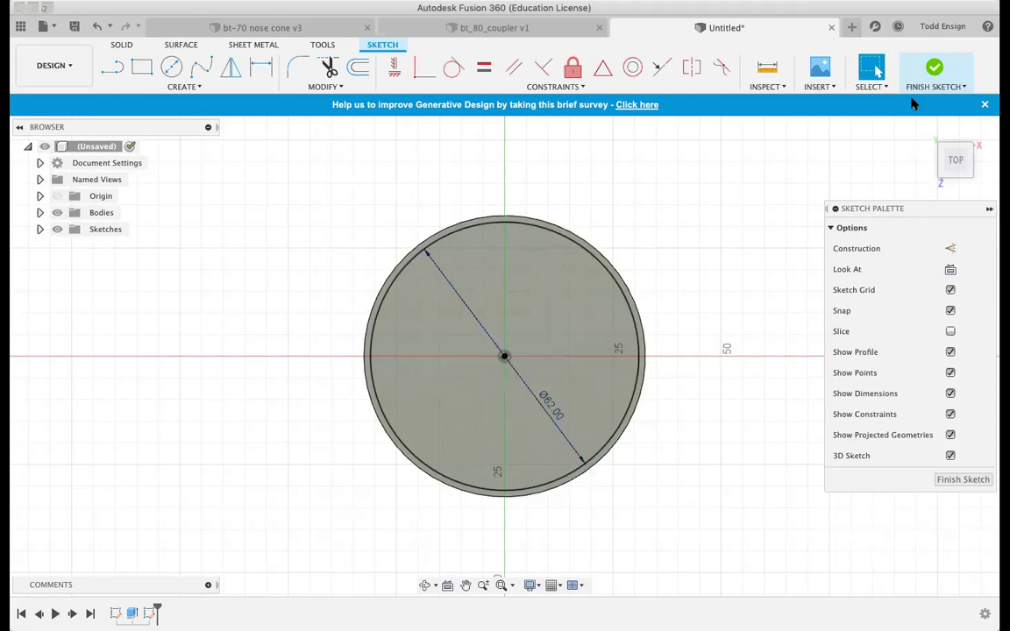
{"action": "left_click", "coordinate": [940, 83]}
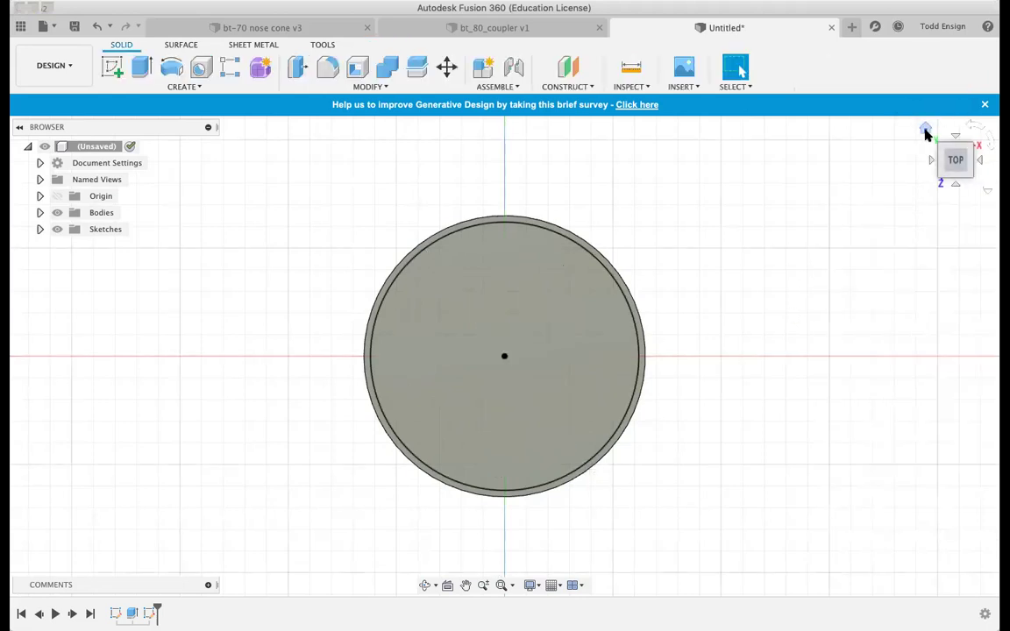
{"action": "left_click", "coordinate": [926, 130]}
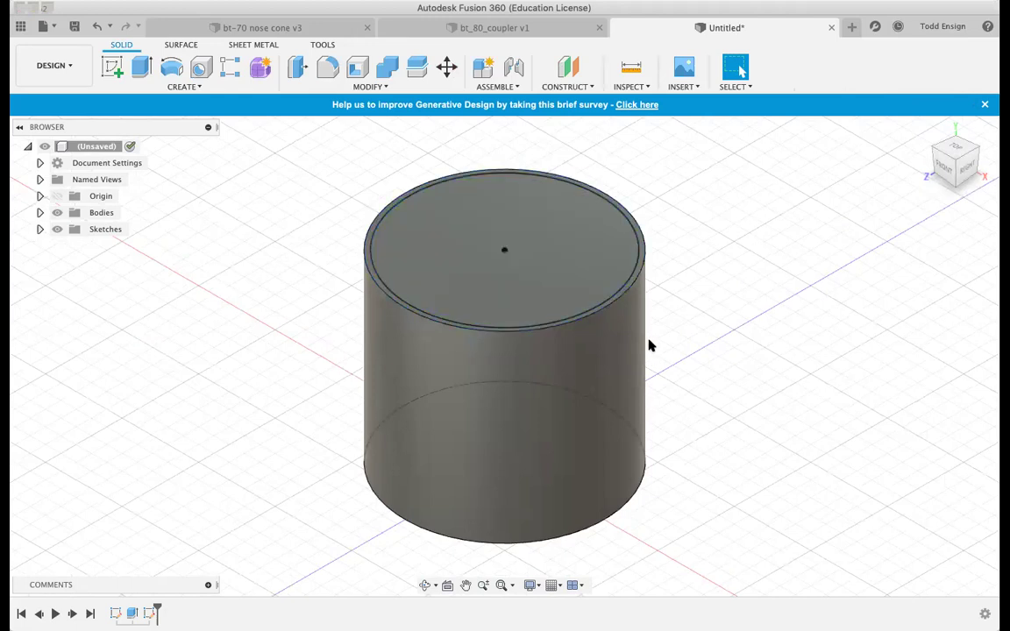
Extrude the inner 62 mm circle downward as a cut with distance -57 mm.
{"action": "left_click", "coordinate": [141, 67]}
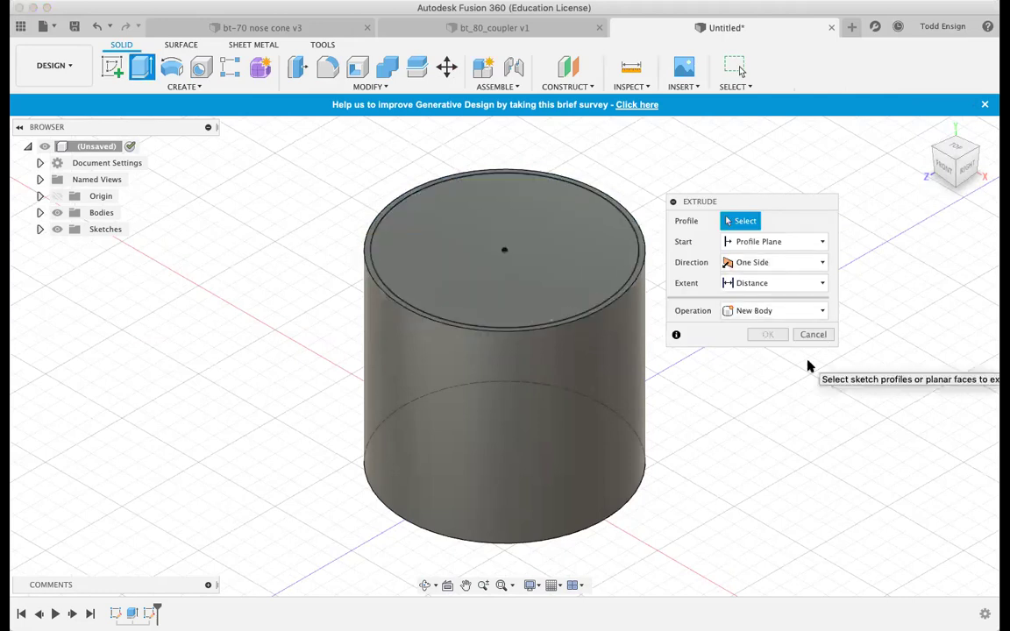
{"action": "left_click_drag", "start_coordinate": [799, 199], "coordinate": [800, 154]}
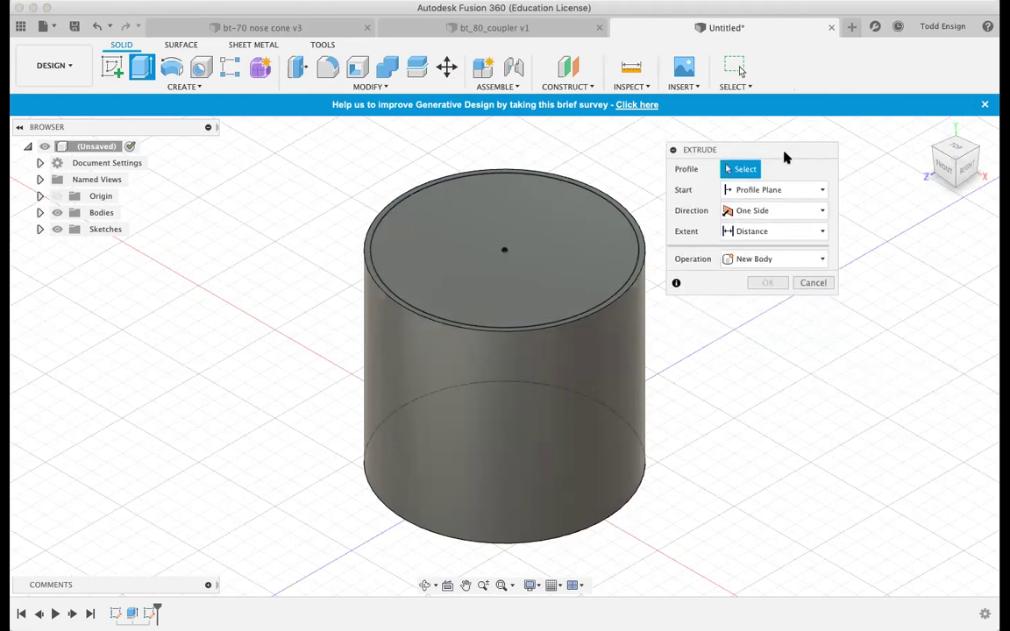
{"action": "left_click", "coordinate": [605, 242]}
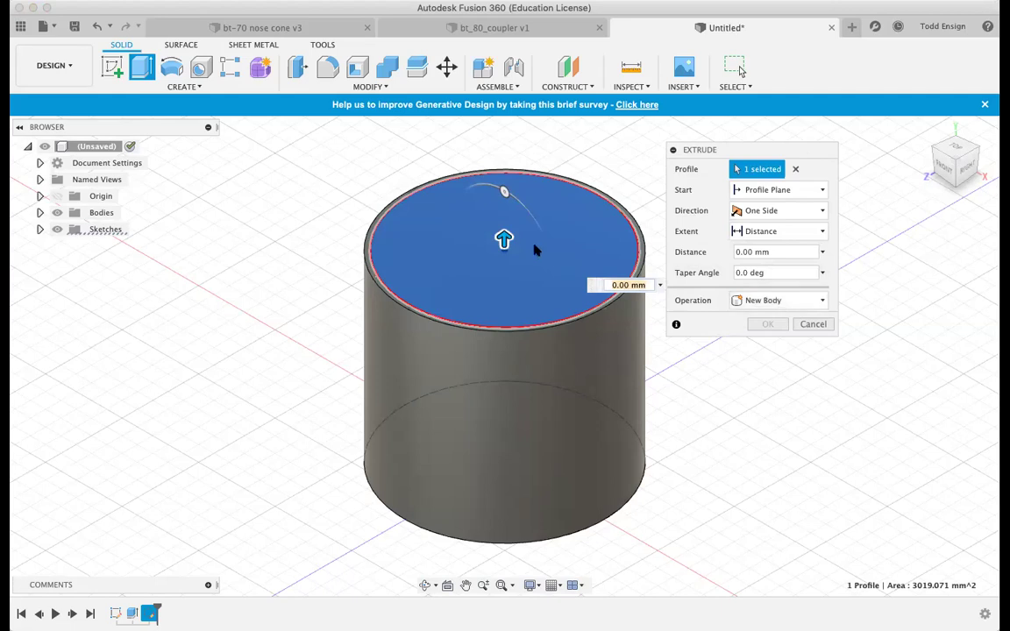
{"action": "left_click_drag", "start_coordinate": [505, 235], "coordinate": [503, 214]}
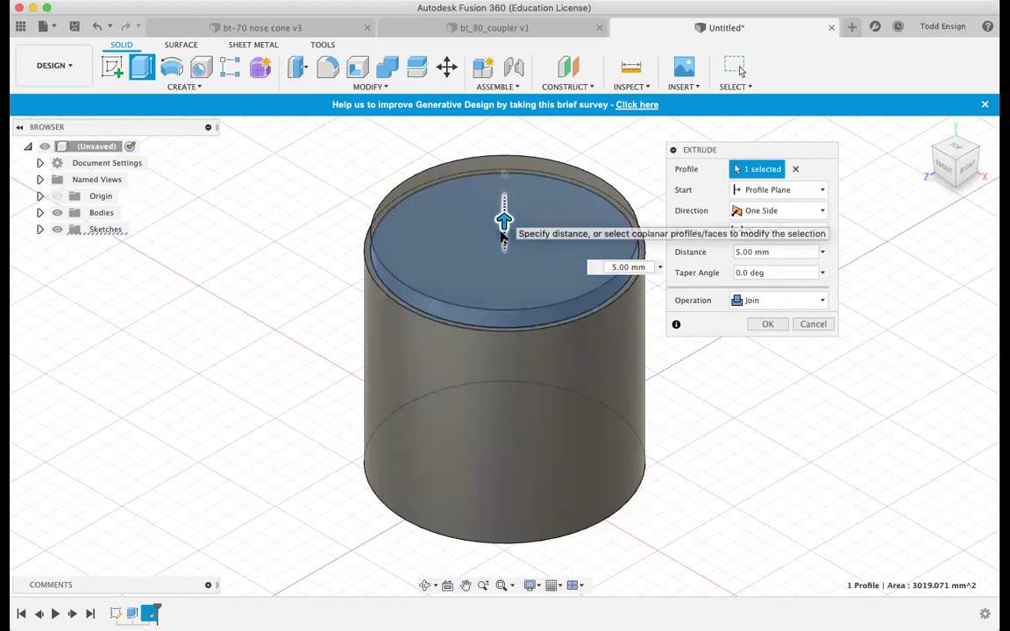
{"action": "left_click_drag", "start_coordinate": [504, 219], "coordinate": [499, 310]}
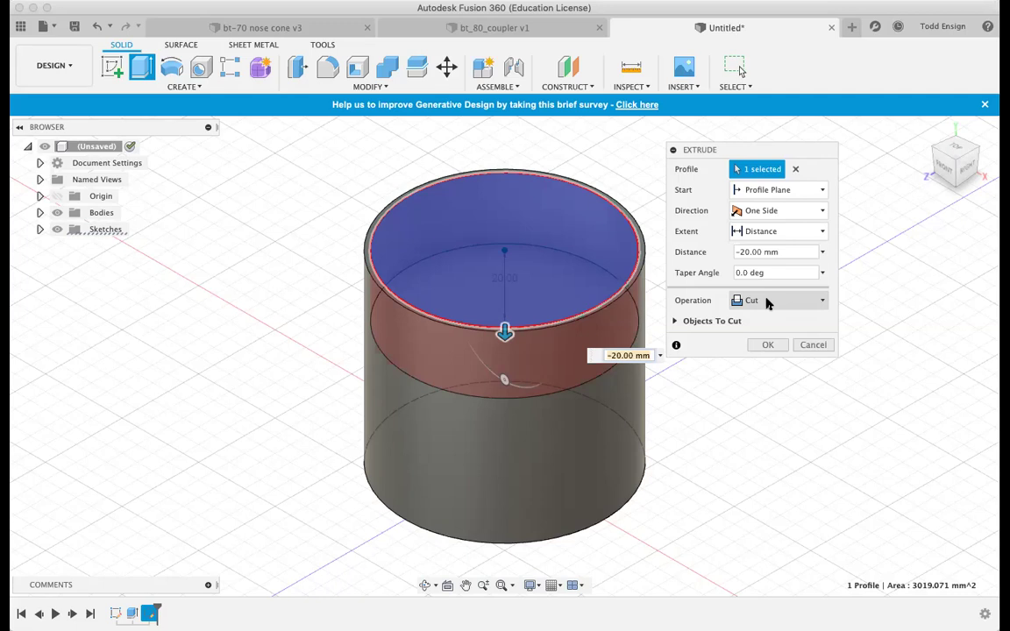
{"action": "left_click", "coordinate": [787, 253]}
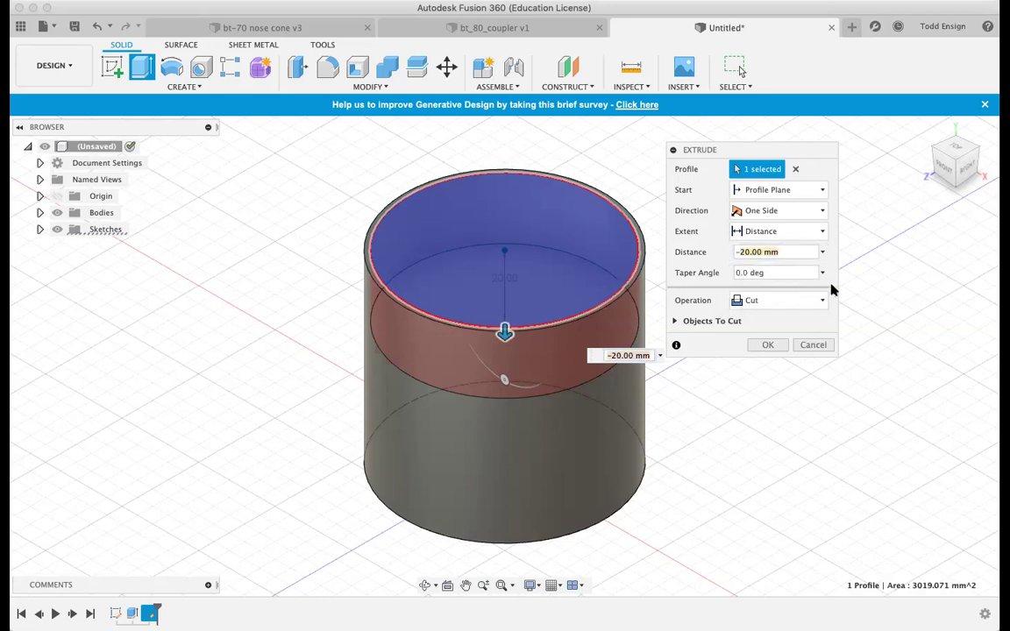
{"action": "type", "text": "-57"}
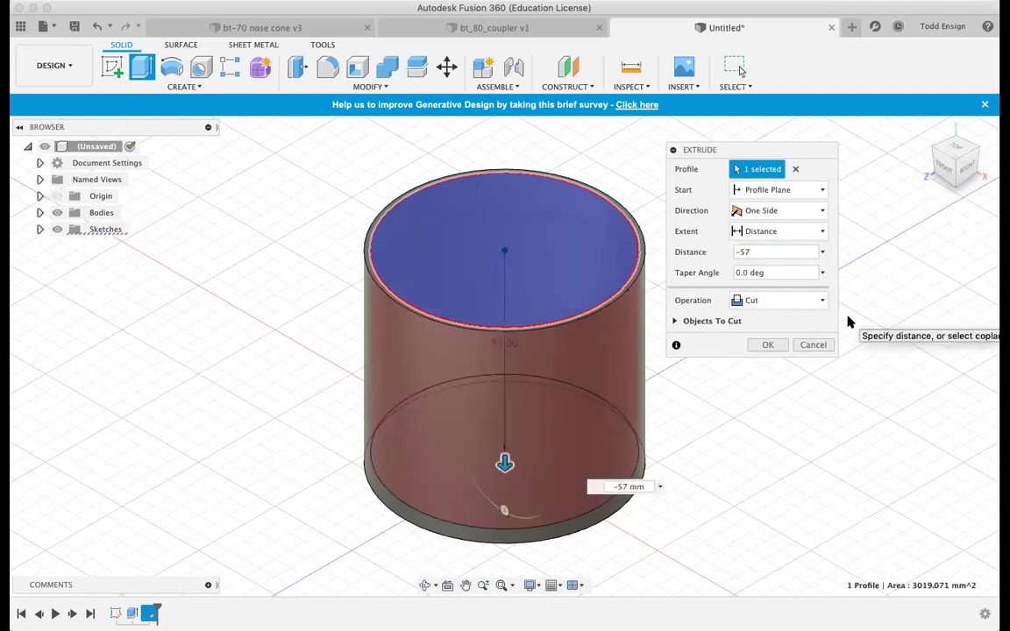
{"action": "left_click", "coordinate": [769, 344]}
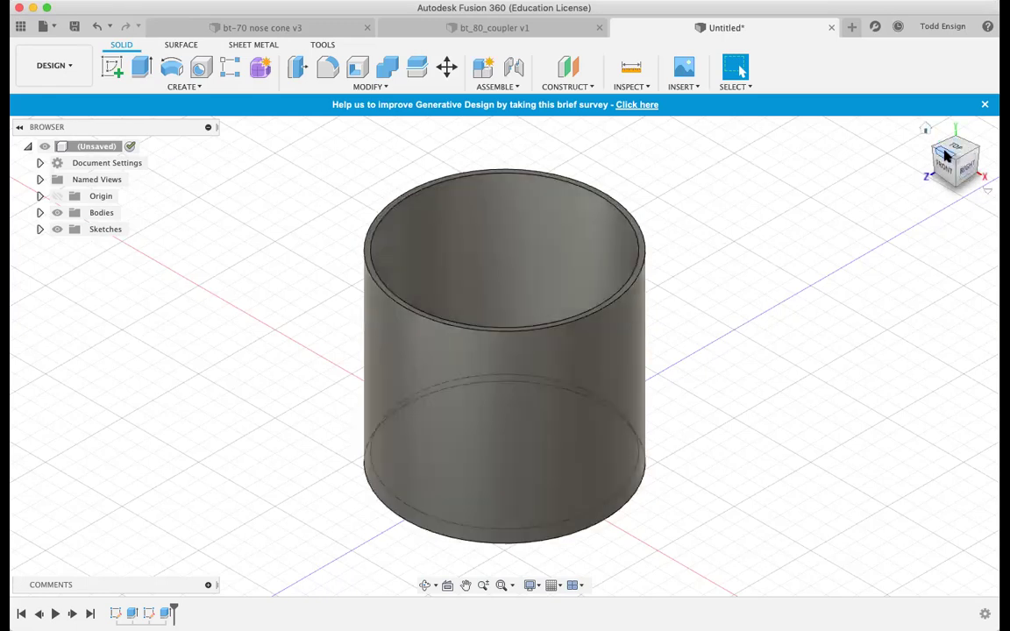
{"action": "mouse_move", "coordinate": [938, 140]}
{"action": "left_mouse_down"}
{"action": "mouse_move", "coordinate": [911, 226]}
{"action": "mouse_move", "coordinate": [903, 333]}
{"action": "mouse_move", "coordinate": [871, 434]}
{"action": "left_mouse_up"}
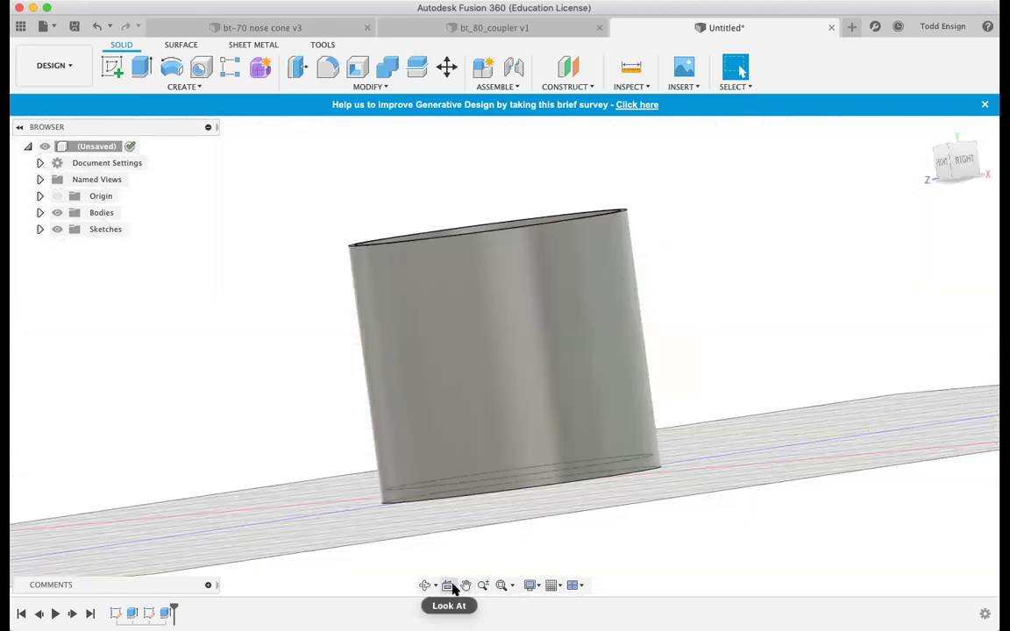
{"action": "left_click", "coordinate": [537, 585]}
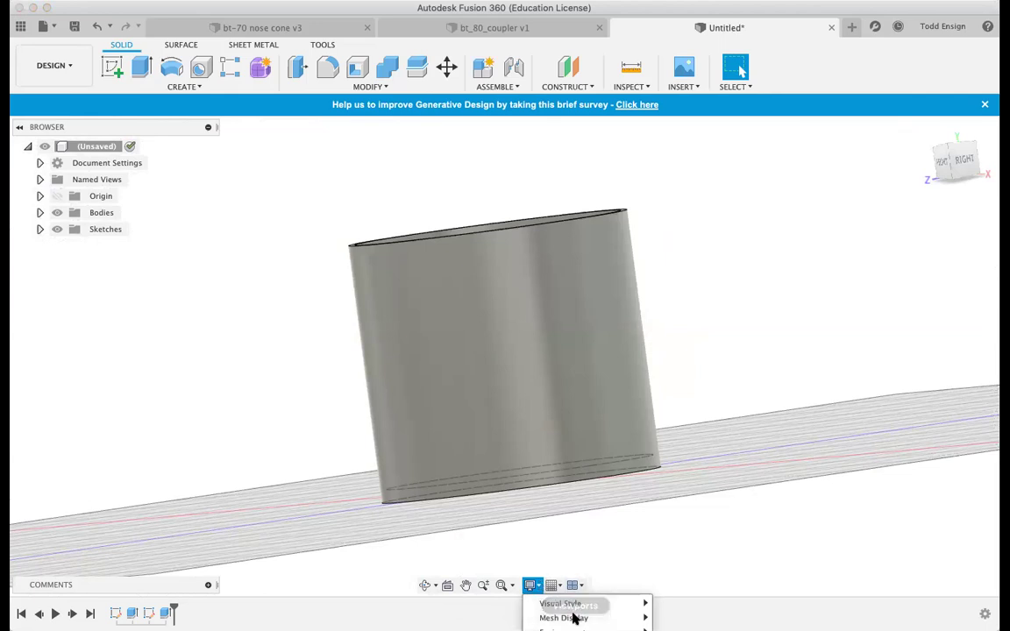
{"action": "mouse_move", "coordinate": [570, 618]}
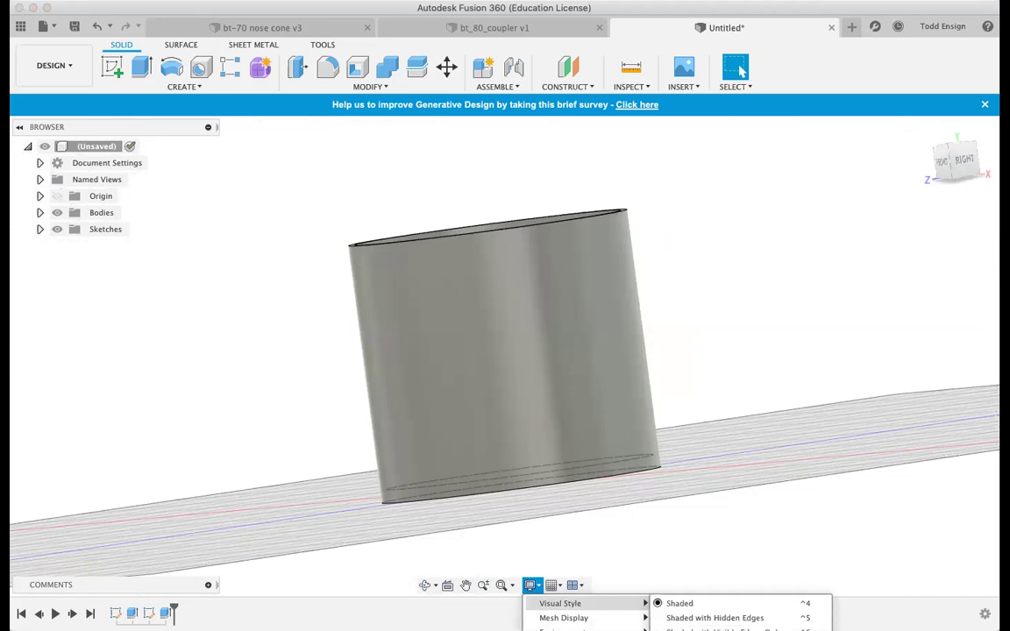
{"action": "key", "text": "ctrl+7"}
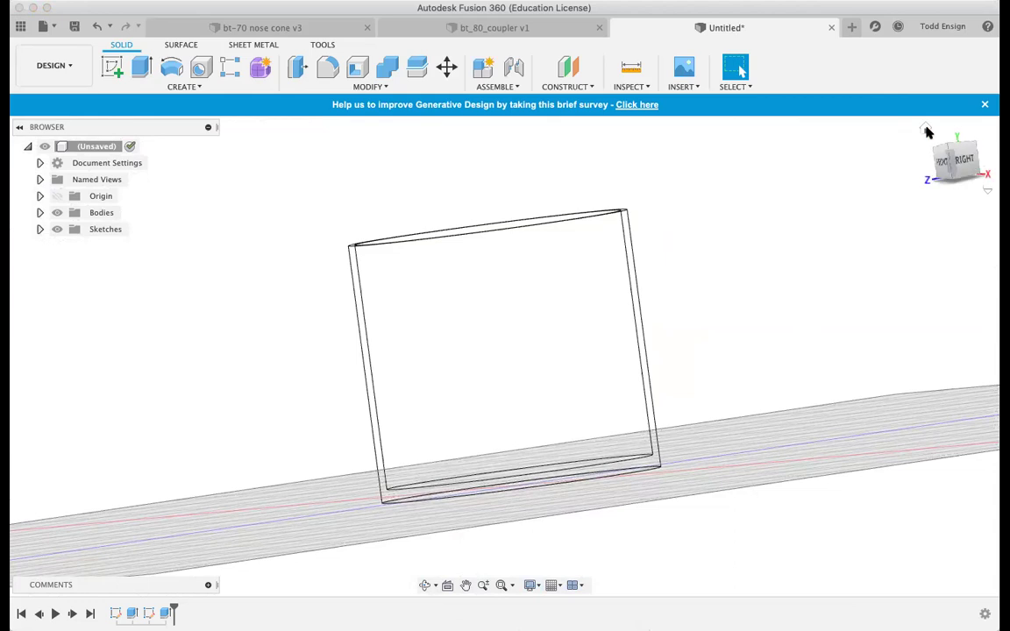
{"action": "left_click", "coordinate": [925, 129]}
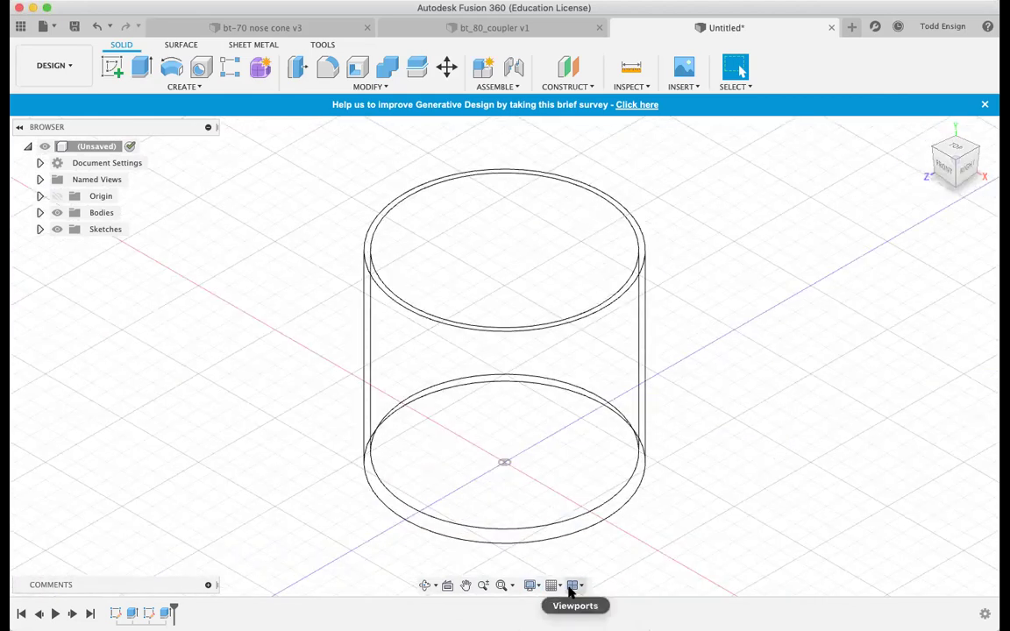
{"action": "left_click", "coordinate": [530, 585]}
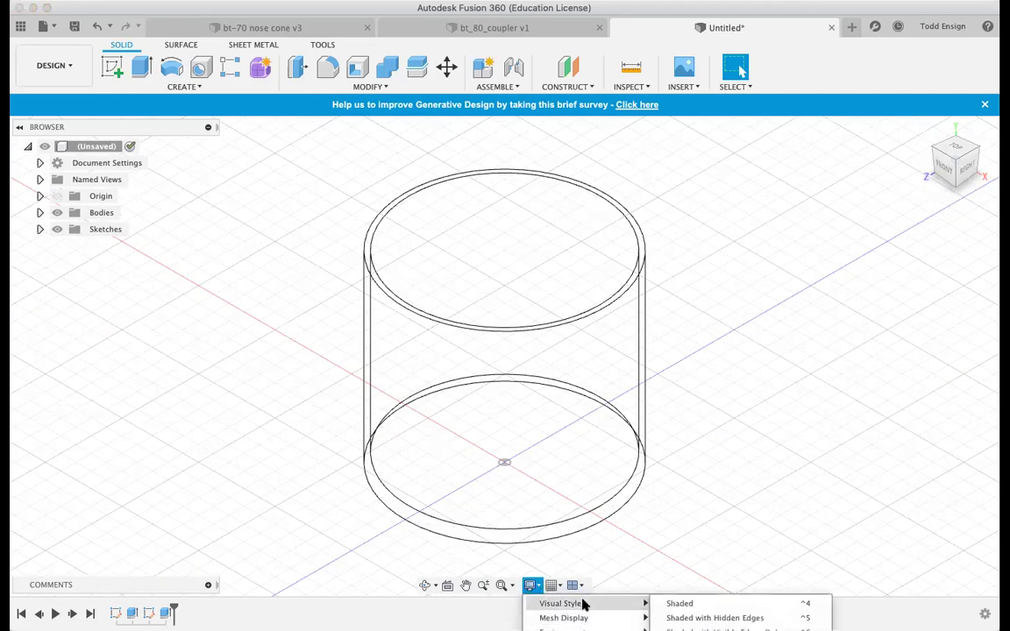
{"action": "left_click", "coordinate": [669, 604]}
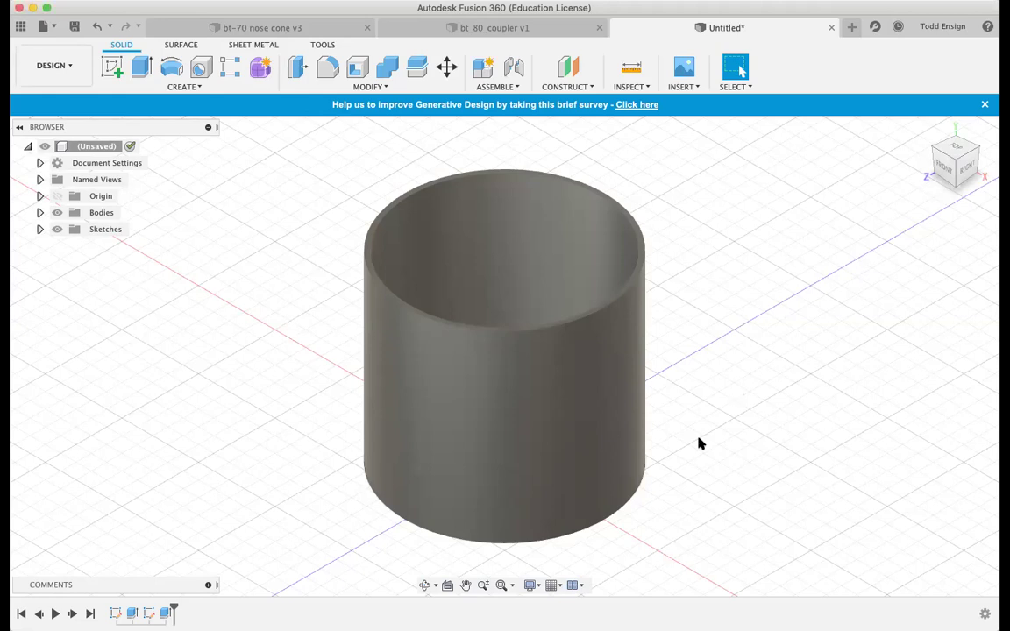
Fillet the circular edge of the tube's closed base with a 1 mm radius.
{"action": "mouse_move", "coordinate": [699, 443]}
{"action": "middle_mouse_down", "text": "shift"}
{"action": "mouse_move", "coordinate": [940, 106]}
{"action": "mouse_move", "coordinate": [932, 78]}
{"action": "middle_mouse_up", "text": "shift"}
{"action": "middle_click_drag", "start_coordinate": [932, 78], "coordinate": [673, 303], "text": "shift"}
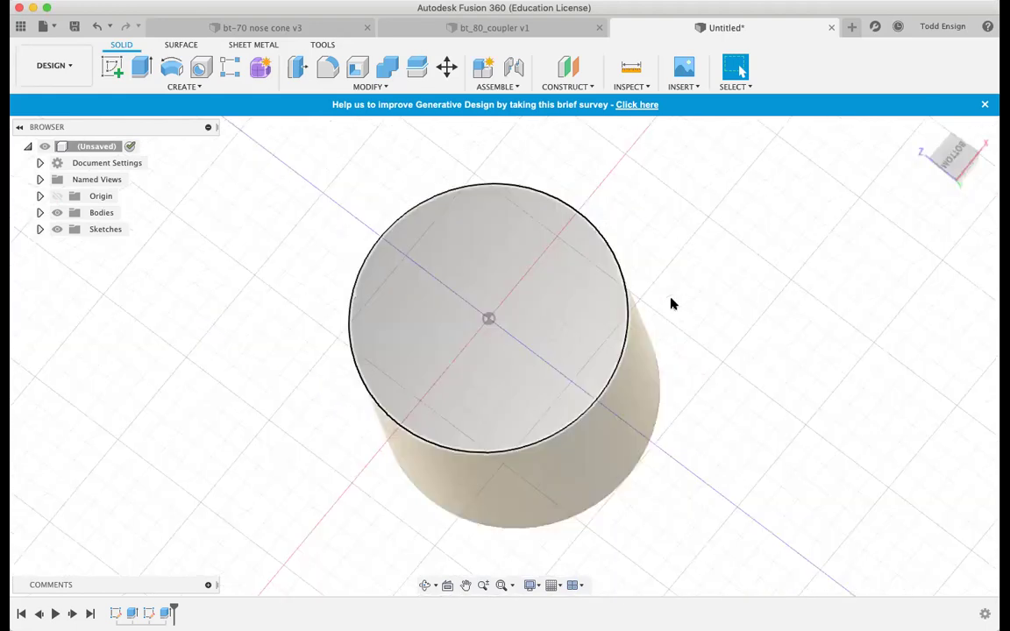
{"action": "left_click", "coordinate": [614, 265]}
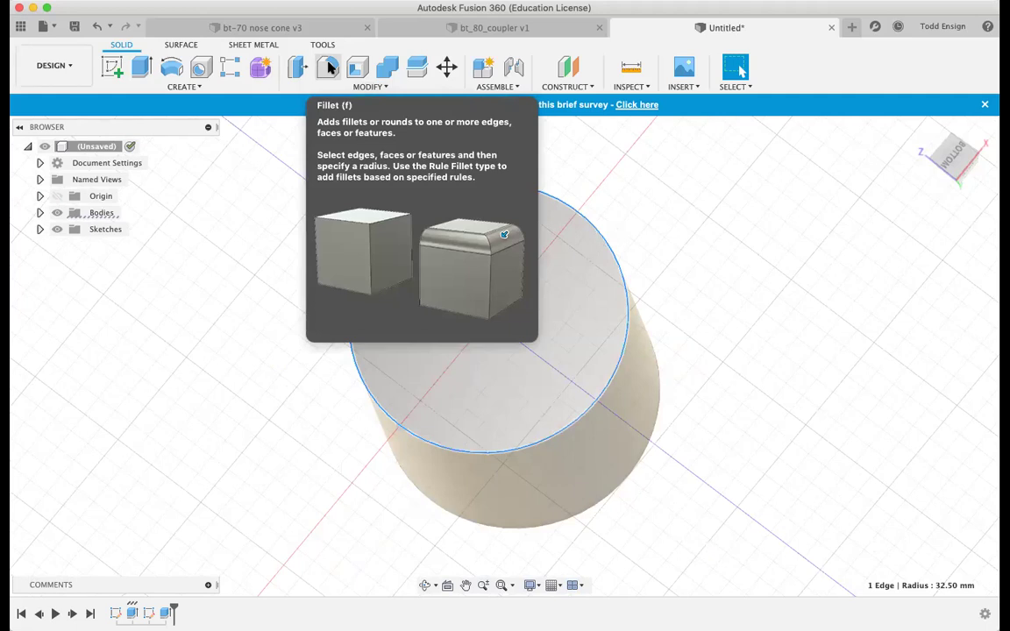
{"action": "left_click", "coordinate": [328, 68]}
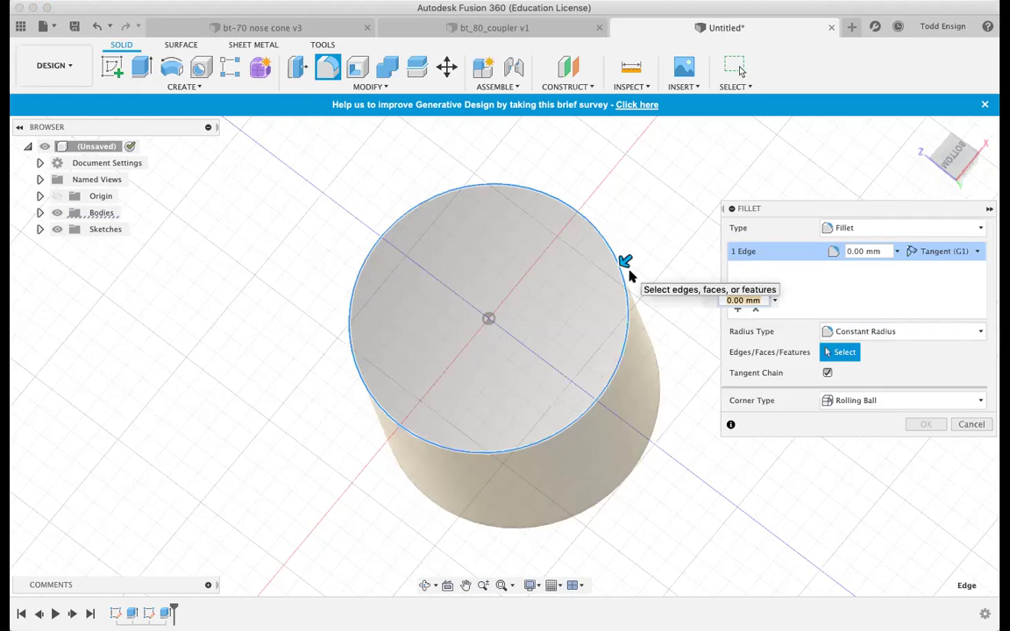
{"action": "mouse_move", "coordinate": [625, 259]}
{"action": "left_mouse_down"}
{"action": "mouse_move", "coordinate": [605, 276]}
{"action": "mouse_move", "coordinate": [625, 260]}
{"action": "left_mouse_up"}
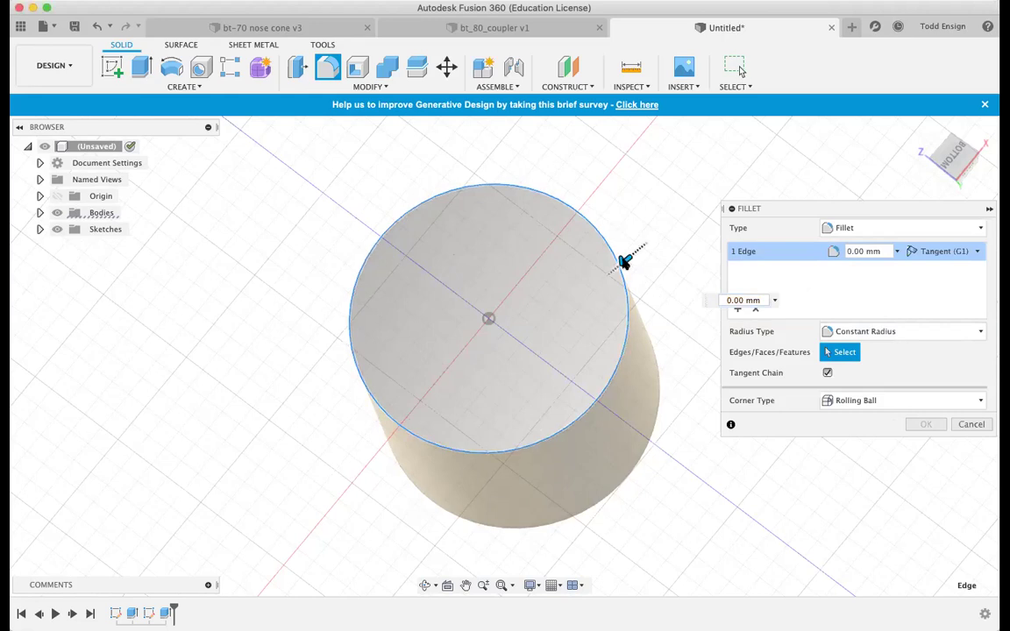
{"action": "left_click_drag", "start_coordinate": [625, 260], "coordinate": [621, 263]}
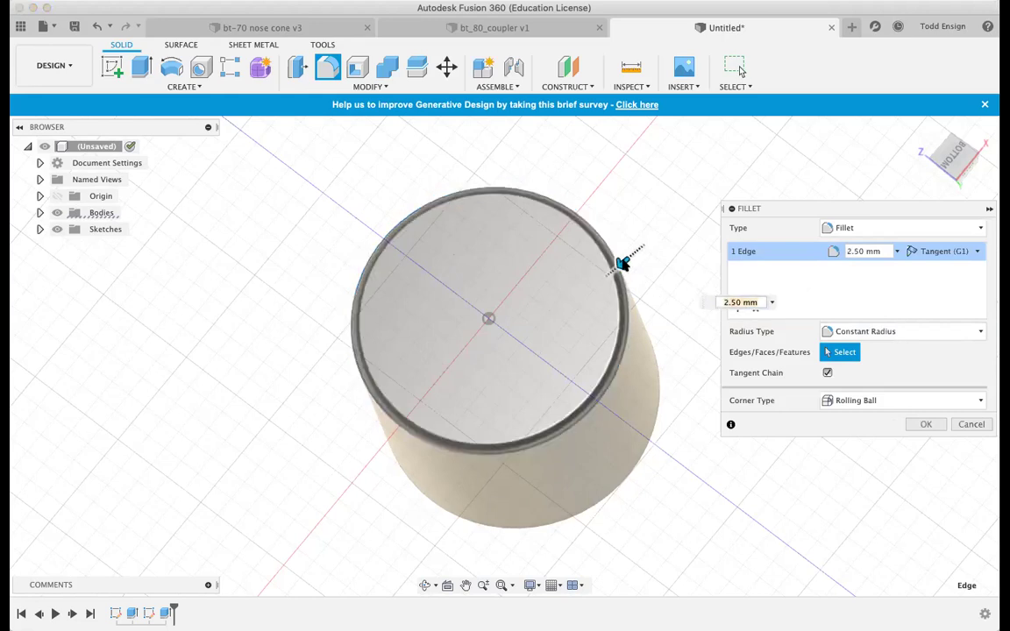
{"action": "left_click", "coordinate": [884, 255]}
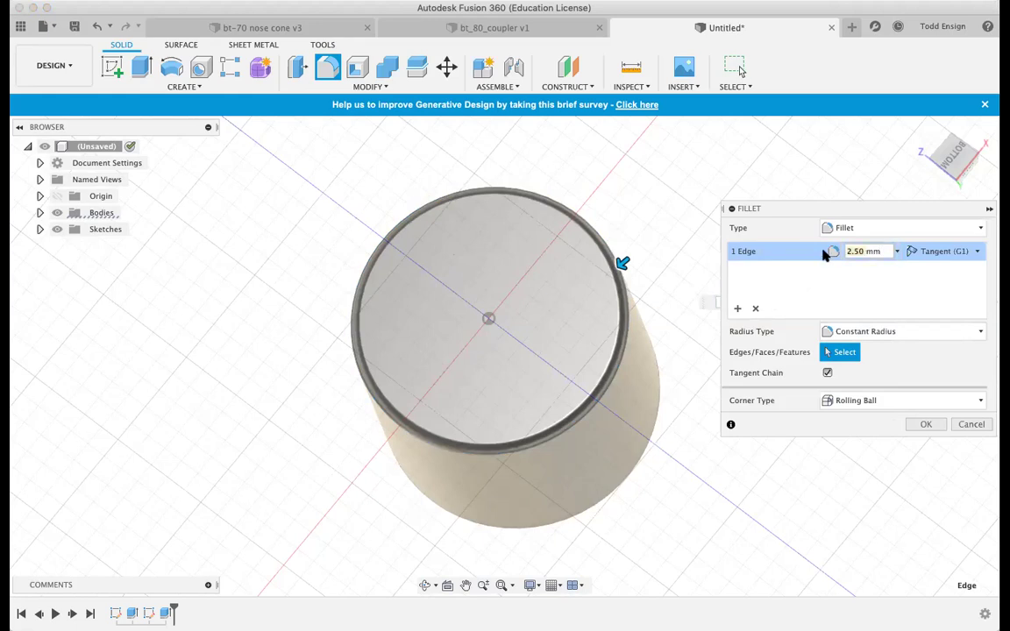
{"action": "type", "text": "1mm"}
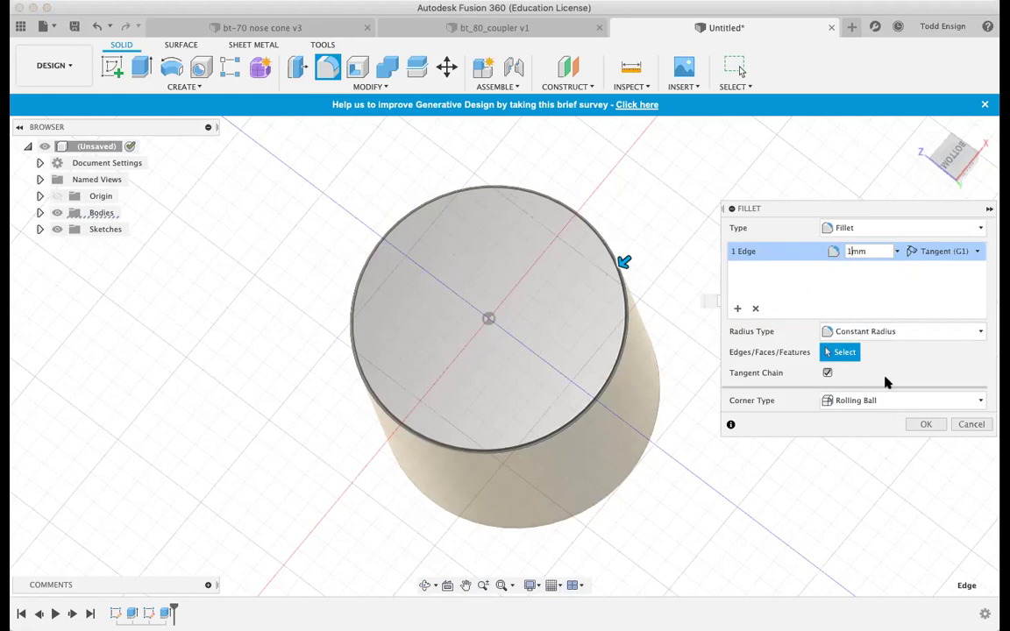
{"action": "left_click", "coordinate": [916, 426]}
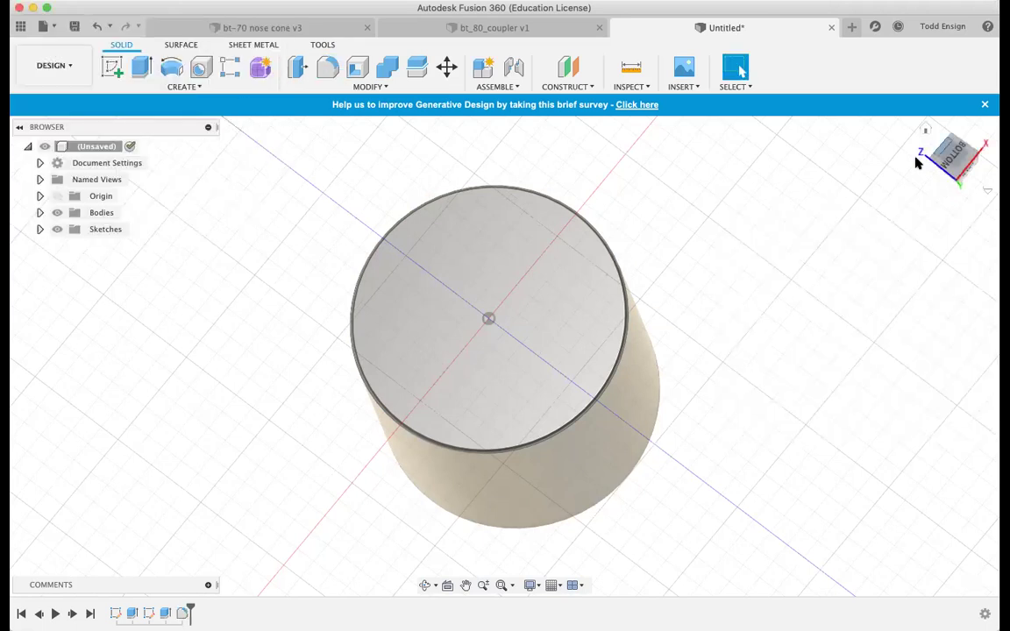
Orbit and zoom the view to look closely into the tube's open top rim.
{"action": "mouse_move", "coordinate": [911, 175]}
{"action": "middle_mouse_down", "text": "shift"}
{"action": "mouse_move", "coordinate": [888, 233]}
{"action": "mouse_move", "coordinate": [888, 222]}
{"action": "middle_mouse_up", "text": "shift"}
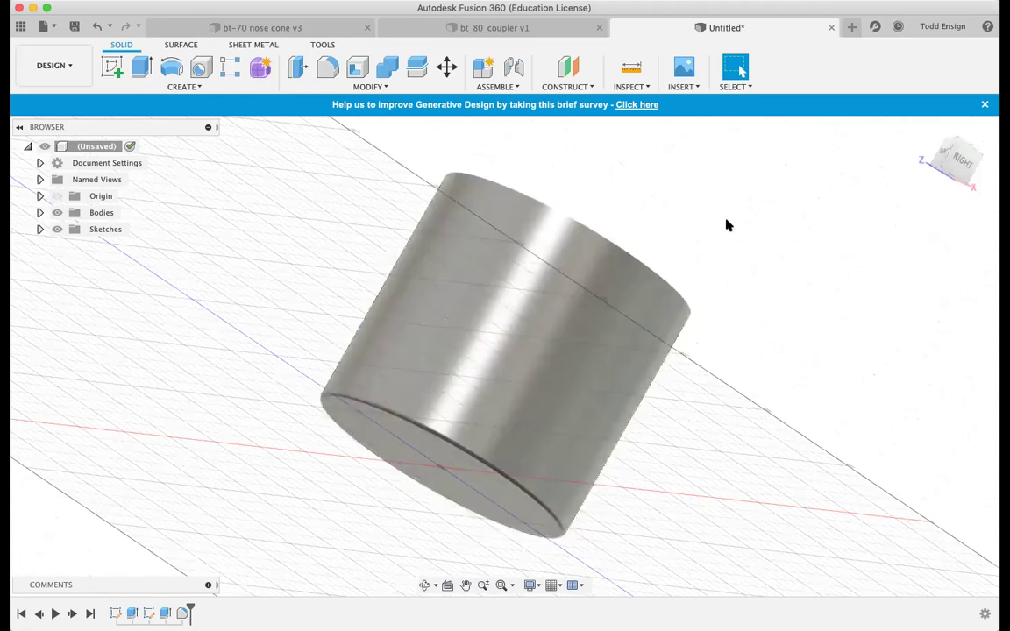
{"action": "left_click", "coordinate": [964, 155]}
{"action": "mouse_move", "coordinate": [822, 154]}
{"action": "middle_mouse_down", "text": "shift"}
{"action": "mouse_move", "coordinate": [877, 217]}
{"action": "mouse_move", "coordinate": [868, 226]}
{"action": "mouse_move", "coordinate": [884, 198]}
{"action": "mouse_move", "coordinate": [685, 203]}
{"action": "middle_mouse_up", "text": "shift"}
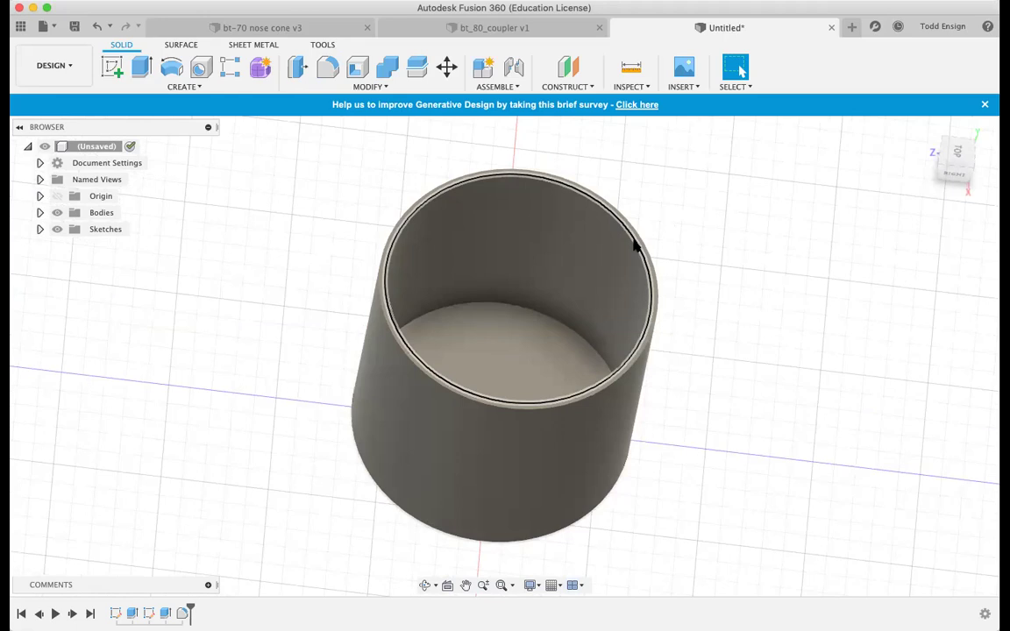
{"action": "scroll", "coordinate": [634, 247], "scroll_direction": "up", "scroll_amount": 1}
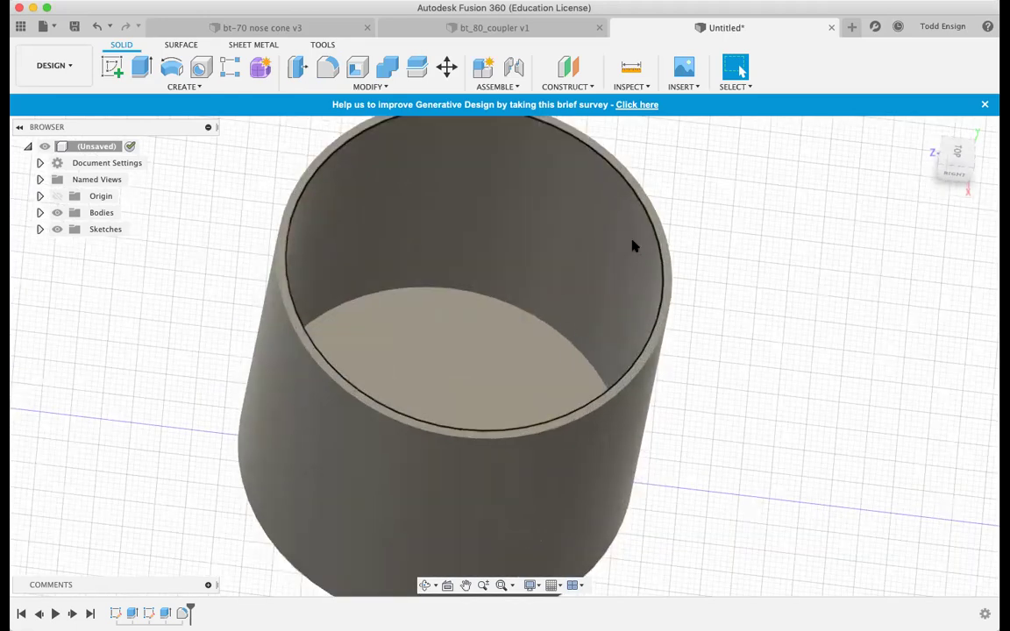
{"action": "scroll", "coordinate": [633, 246], "scroll_direction": "up", "scroll_amount": 3}
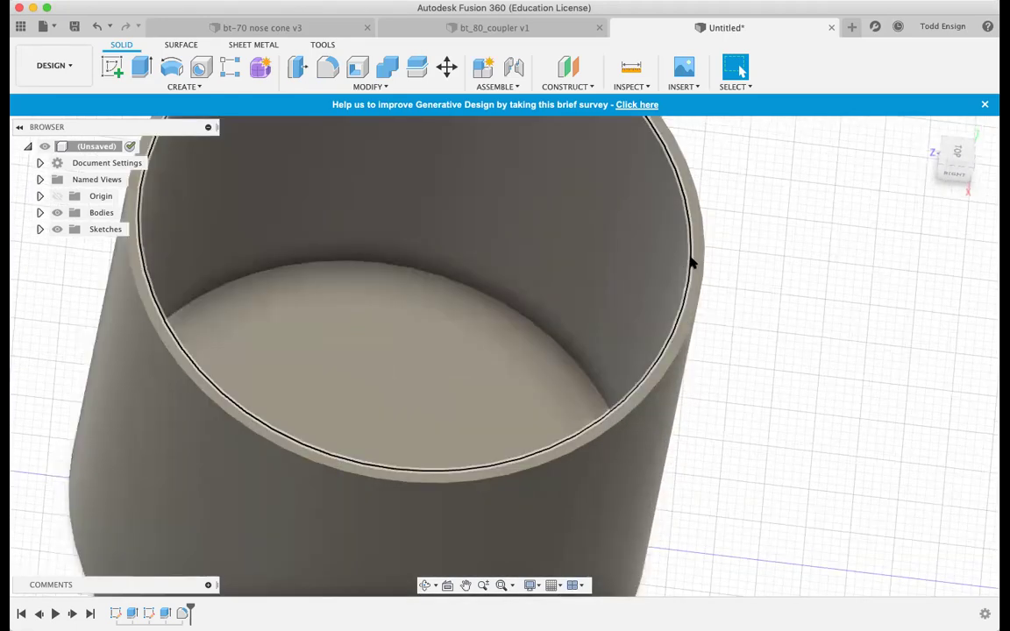
Chamfer the inner edge of the open rim with a 1.5 mm equal distance.
{"action": "left_click", "coordinate": [692, 259]}
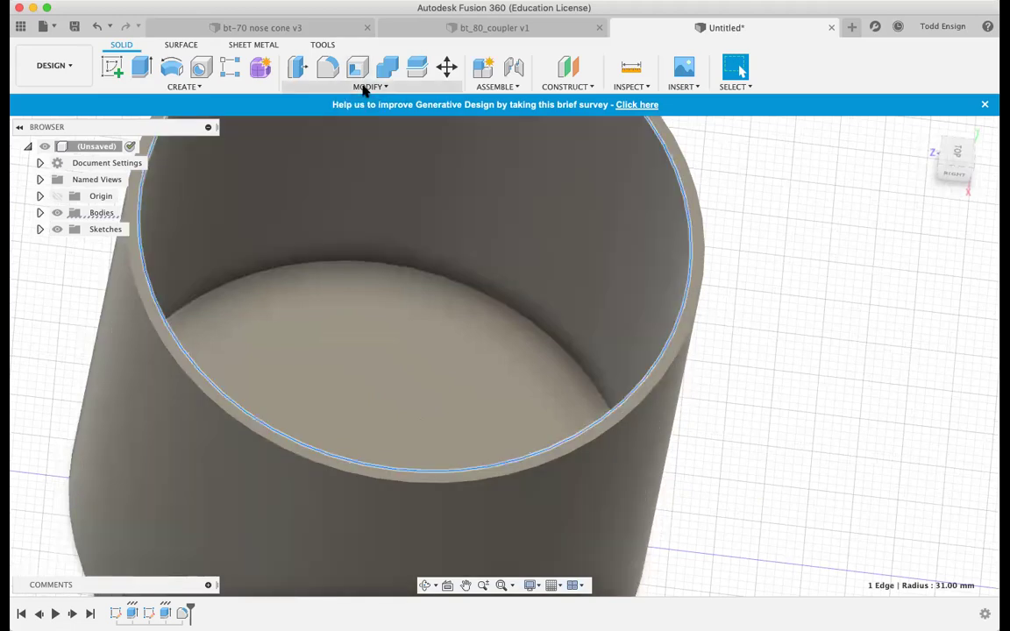
{"action": "left_click", "coordinate": [366, 87]}
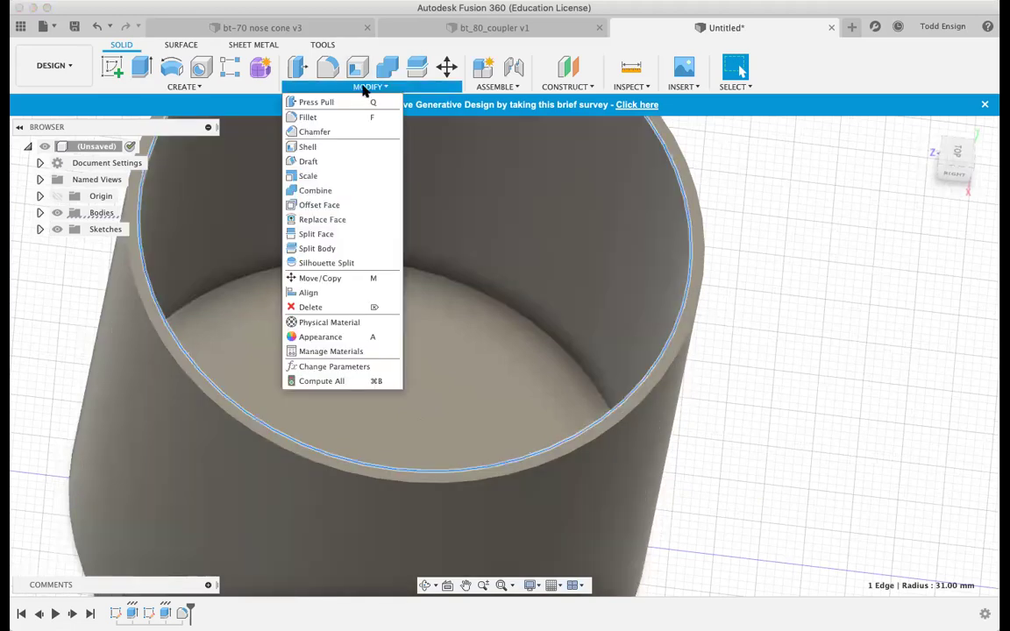
{"action": "left_click", "coordinate": [330, 136]}
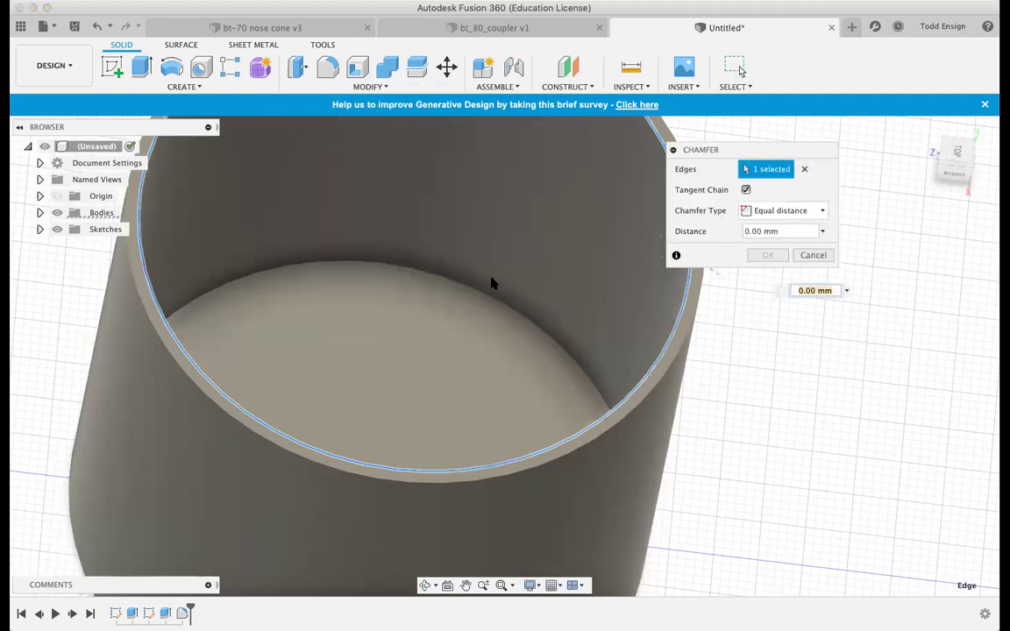
{"action": "left_click_drag", "start_coordinate": [772, 156], "coordinate": [861, 194]}
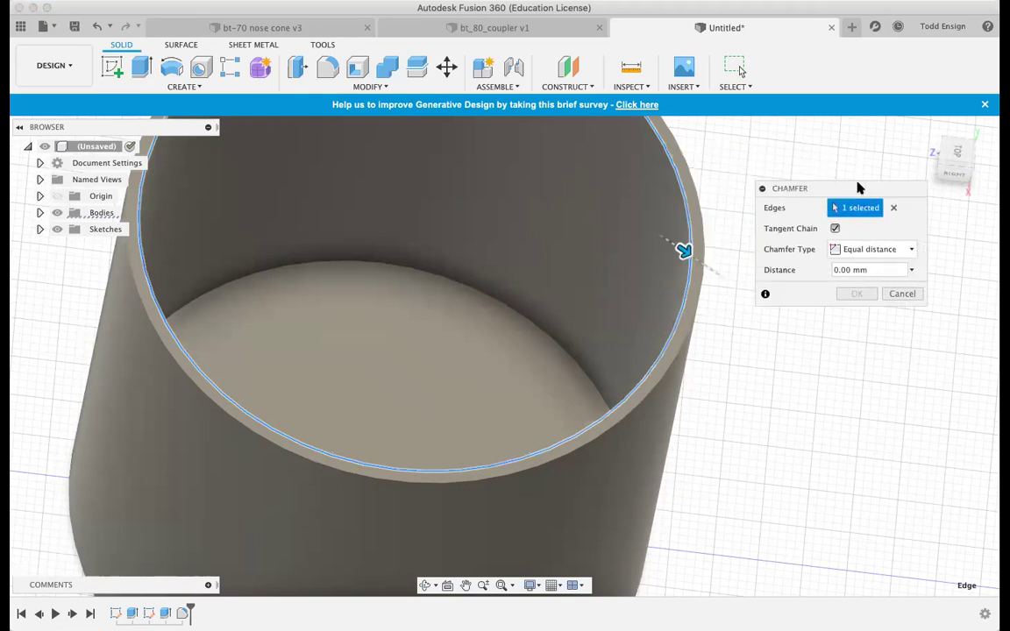
{"action": "left_click_drag", "start_coordinate": [686, 252], "coordinate": [690, 254]}
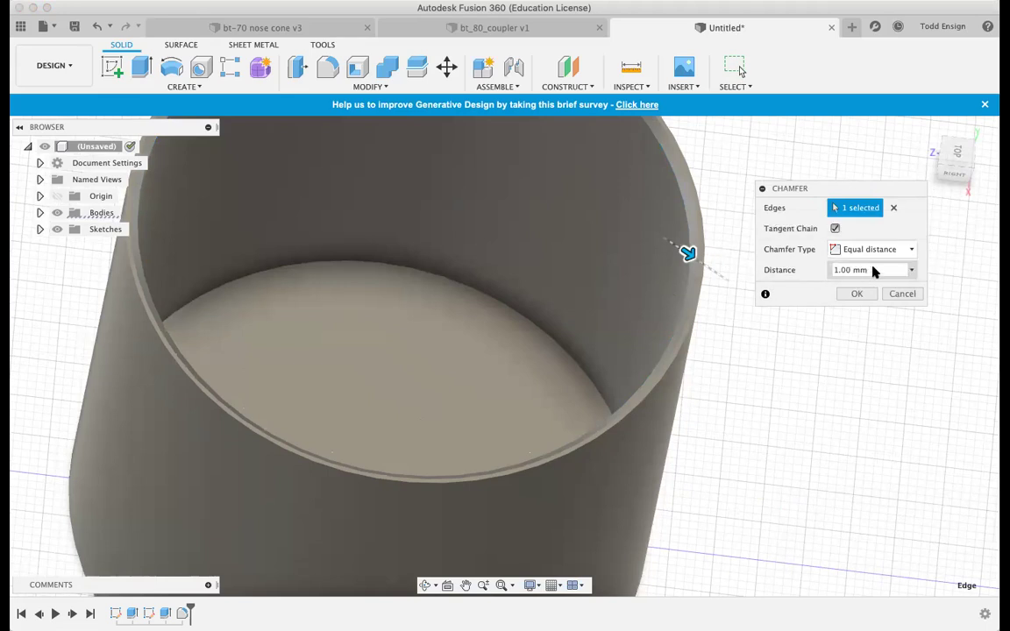
{"action": "left_click", "coordinate": [876, 273]}
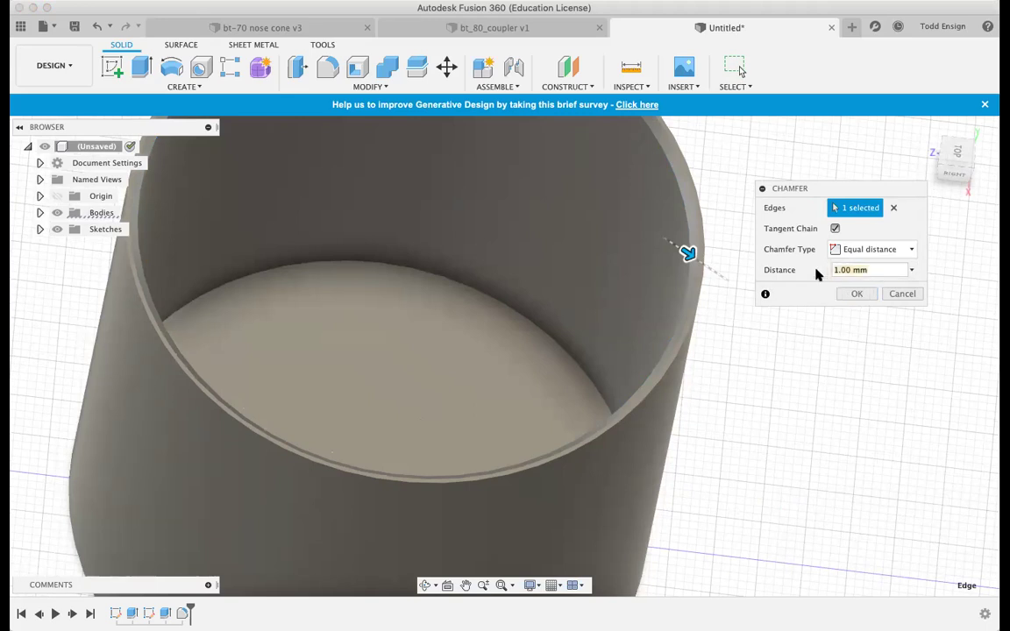
{"action": "type", "text": "1.5"}
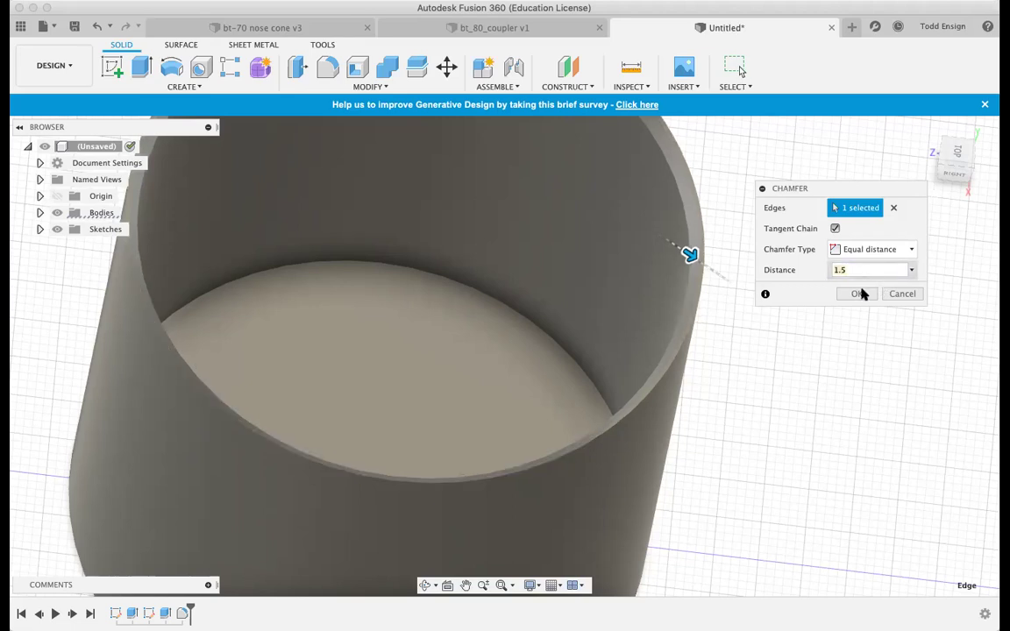
{"action": "left_click", "coordinate": [858, 294]}
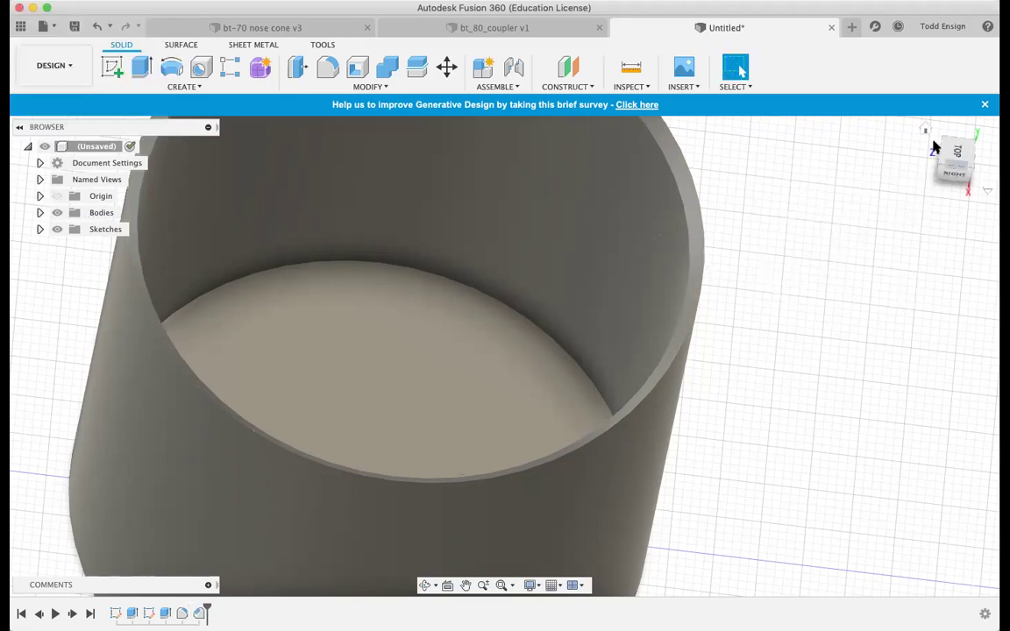
Save the design as cool_bt-80_coupler-bulkhead, then zoom out to show the whole part.
{"action": "mouse_move", "coordinate": [926, 131]}
{"action": "middle_mouse_down", "text": "shift"}
{"action": "mouse_move", "coordinate": [929, 153]}
{"action": "mouse_move", "coordinate": [951, 156]}
{"action": "mouse_move", "coordinate": [948, 171]}
{"action": "mouse_move", "coordinate": [895, 84]}
{"action": "mouse_move", "coordinate": [841, 158]}
{"action": "middle_mouse_up", "text": "shift"}
{"action": "left_click", "coordinate": [76, 28]}
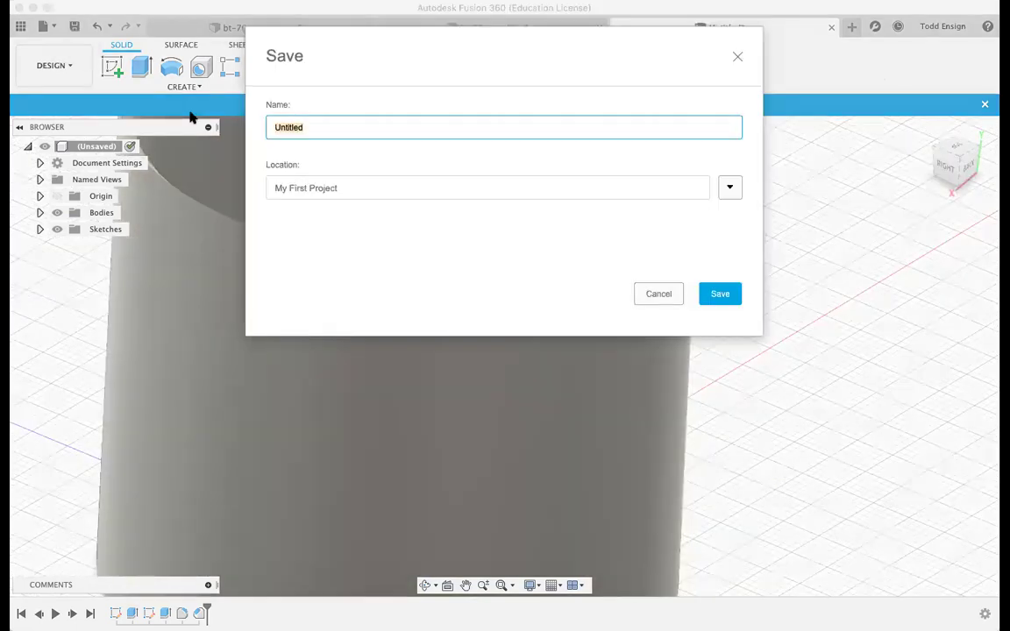
{"action": "type", "text": "co"}
{"action": "type", "text": "ol"}
{"action": "type", "text": "_"}
{"action": "type", "text": "bl"}
{"action": "type", "text": "-80"}
{"action": "type", "text": "_"}
{"action": "type", "text": "cou"}
{"action": "type", "text": "pler"}
{"action": "type", "text": "-bulkhead"}
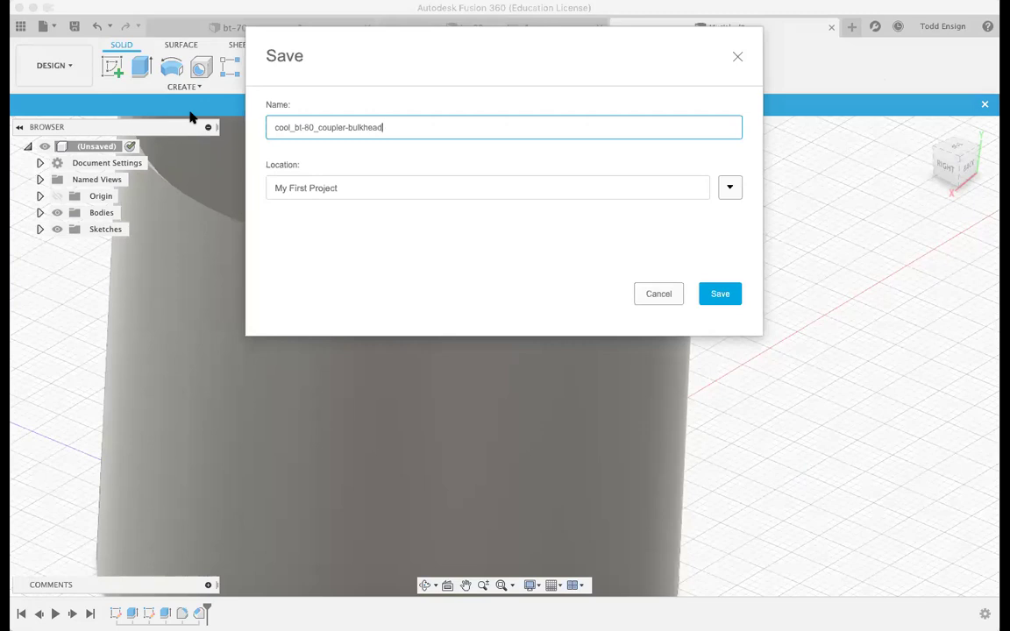
{"action": "key", "text": "Return"}
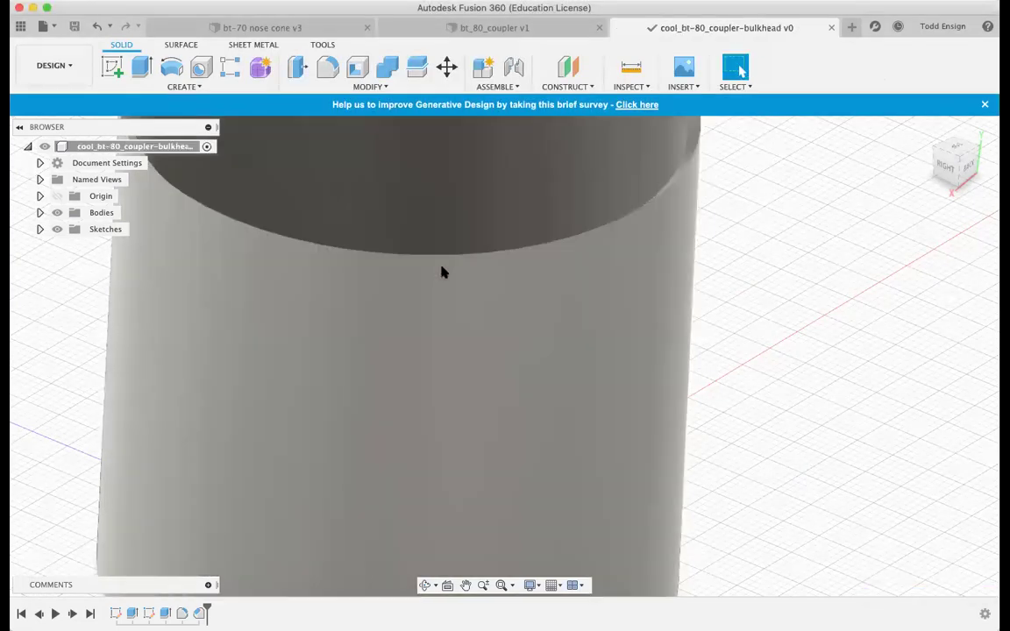
{"action": "scroll", "coordinate": [443, 273], "scroll_direction": "down", "scroll_amount": 3}
{"action": "scroll", "coordinate": [443, 273], "scroll_direction": "down", "scroll_amount": 2}
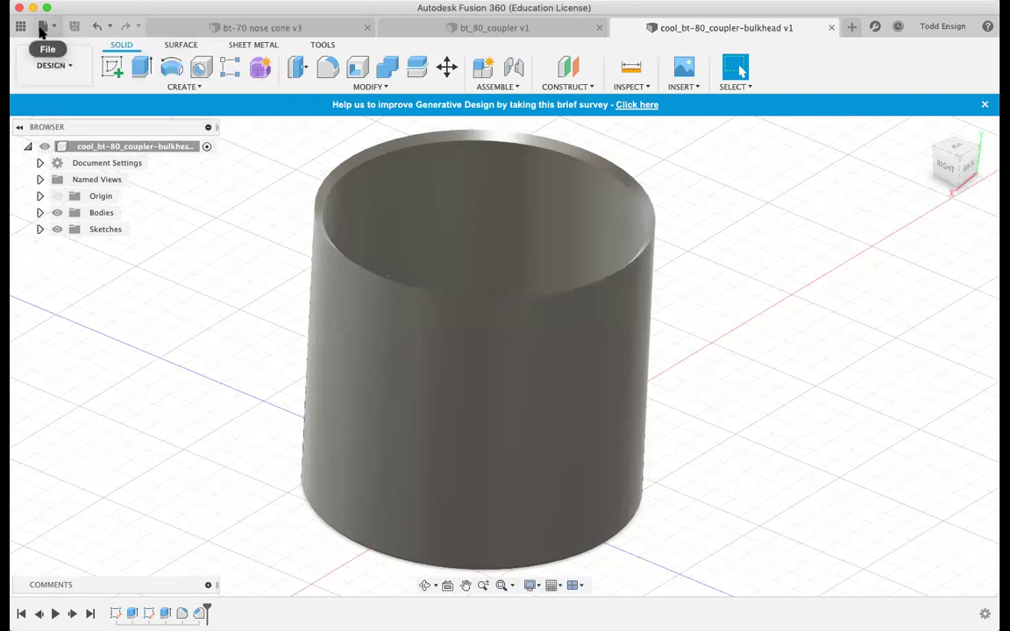
Open File > 3D Print for the coupler at Low refinement, with Send to 3D Print Utility unchecked.
{"action": "left_click", "coordinate": [54, 28]}
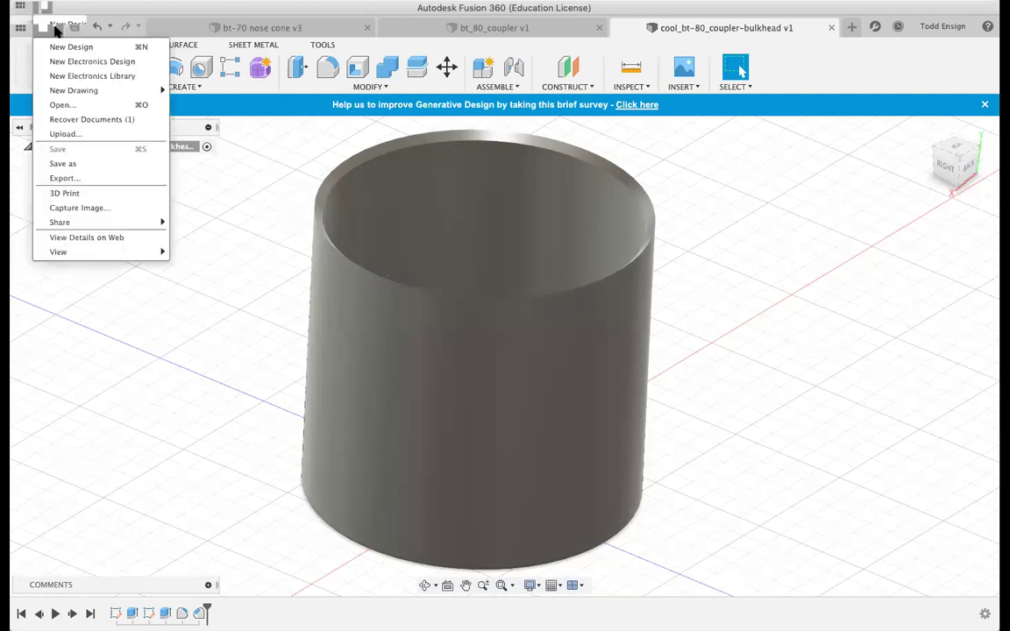
{"action": "left_click", "coordinate": [93, 196]}
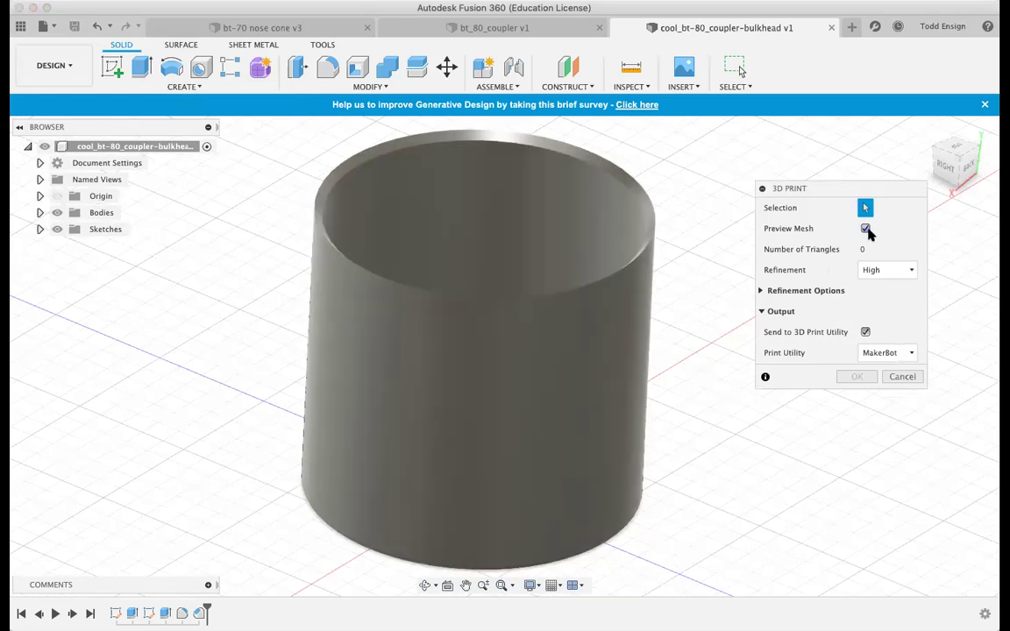
{"action": "left_click", "coordinate": [866, 228]}
{"action": "left_click", "coordinate": [866, 229]}
{"action": "left_click", "coordinate": [886, 271]}
{"action": "left_click", "coordinate": [891, 321]}
{"action": "left_click", "coordinate": [866, 332]}
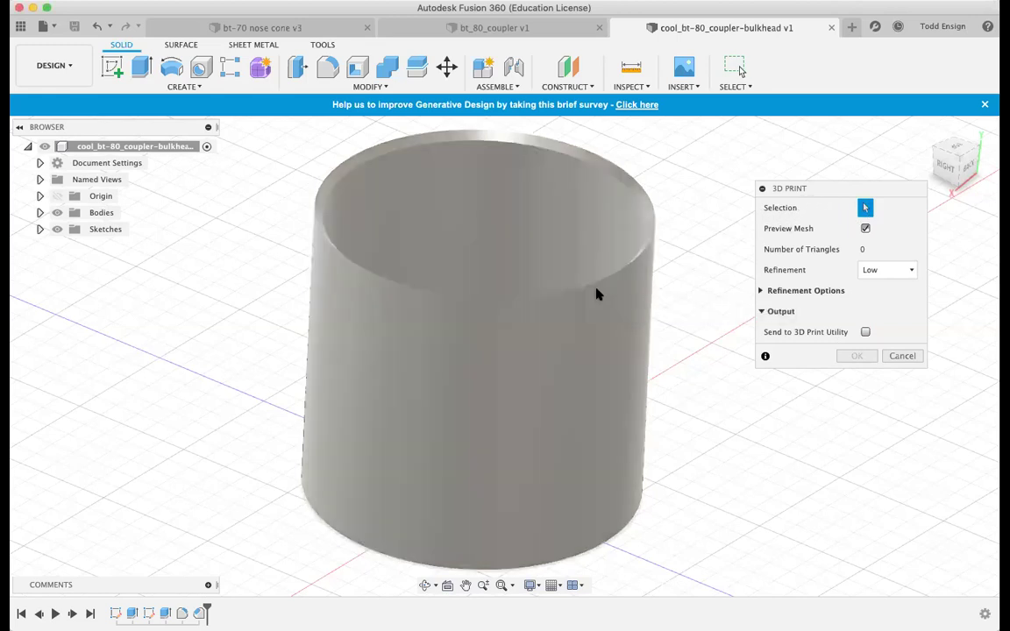
Select the coupler's Body1 and compare Low and High refinement, leaving it at High (5774 triangles).
{"action": "left_click", "coordinate": [597, 294]}
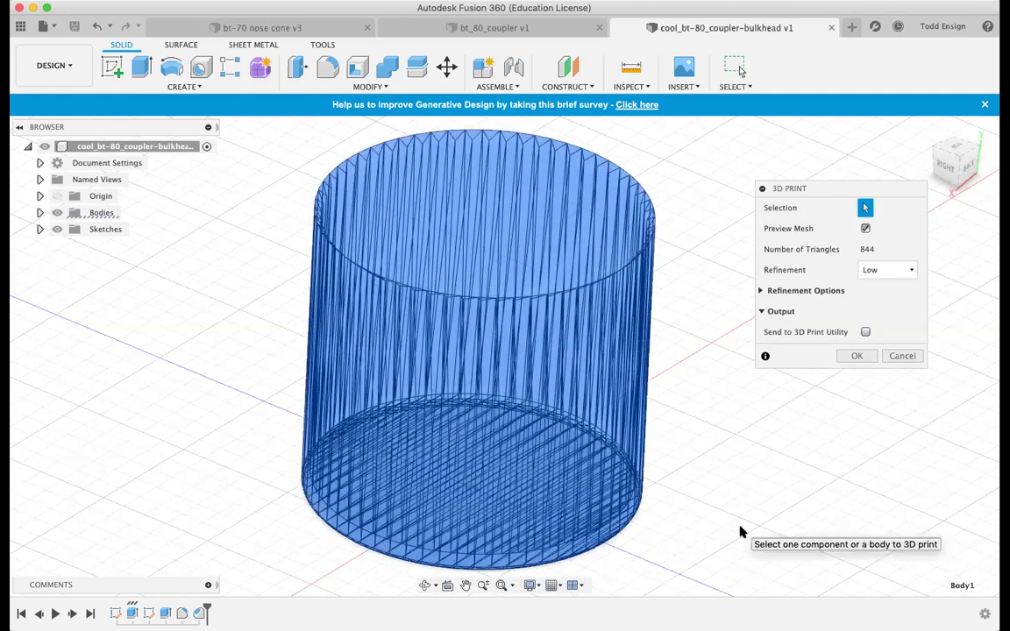
{"action": "left_click", "coordinate": [910, 271]}
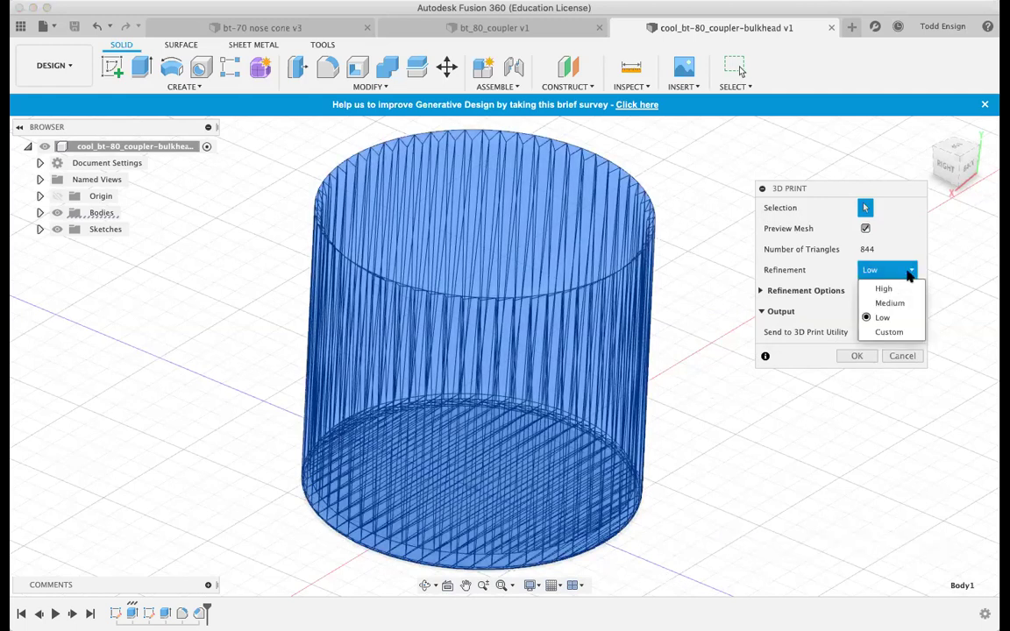
{"action": "left_click", "coordinate": [903, 288]}
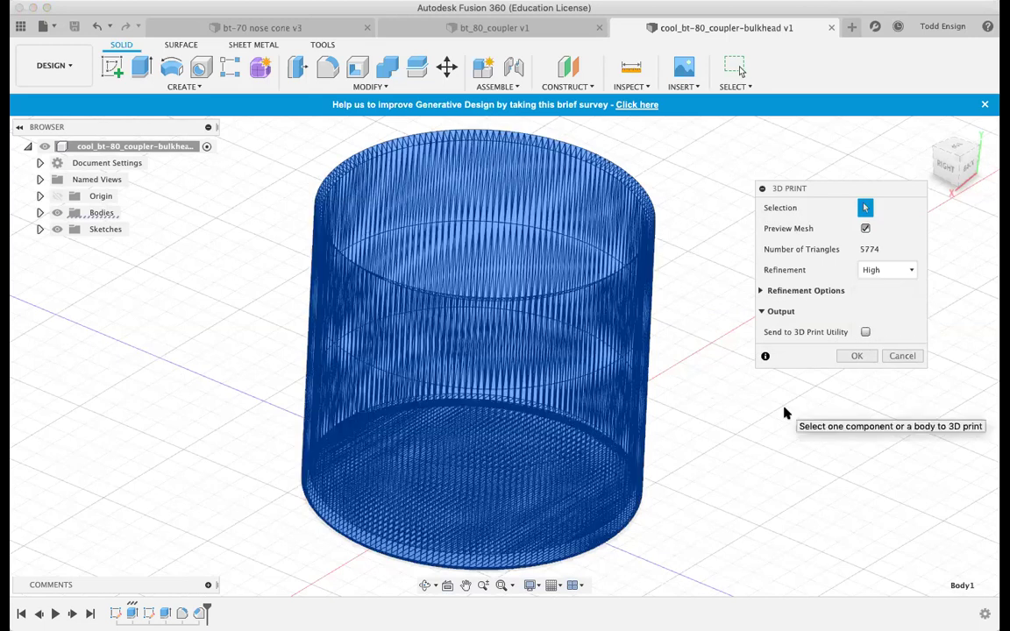
{"action": "left_click", "coordinate": [907, 271]}
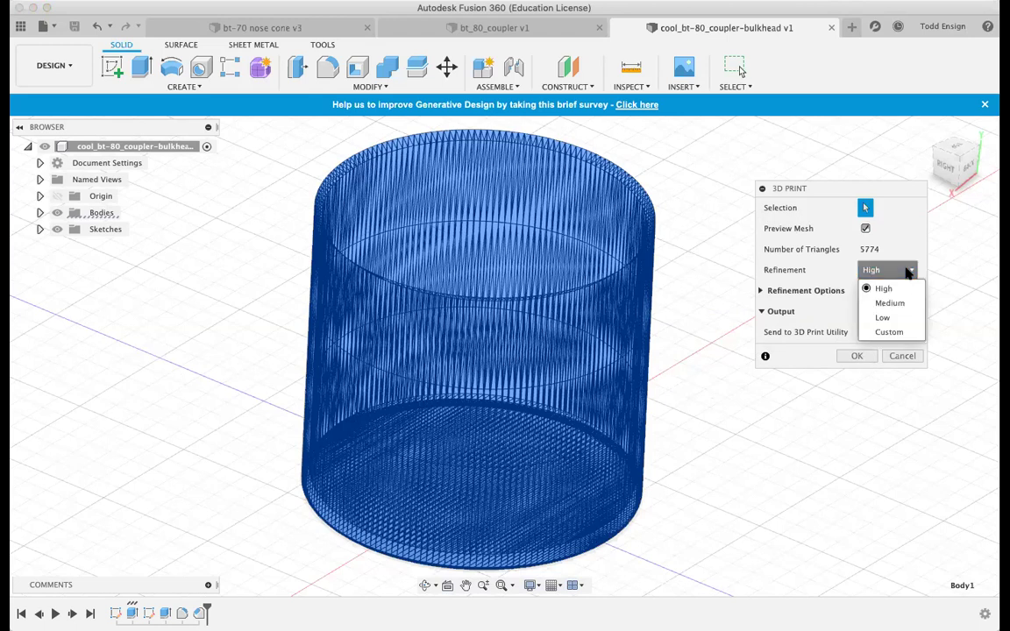
{"action": "left_click", "coordinate": [895, 316]}
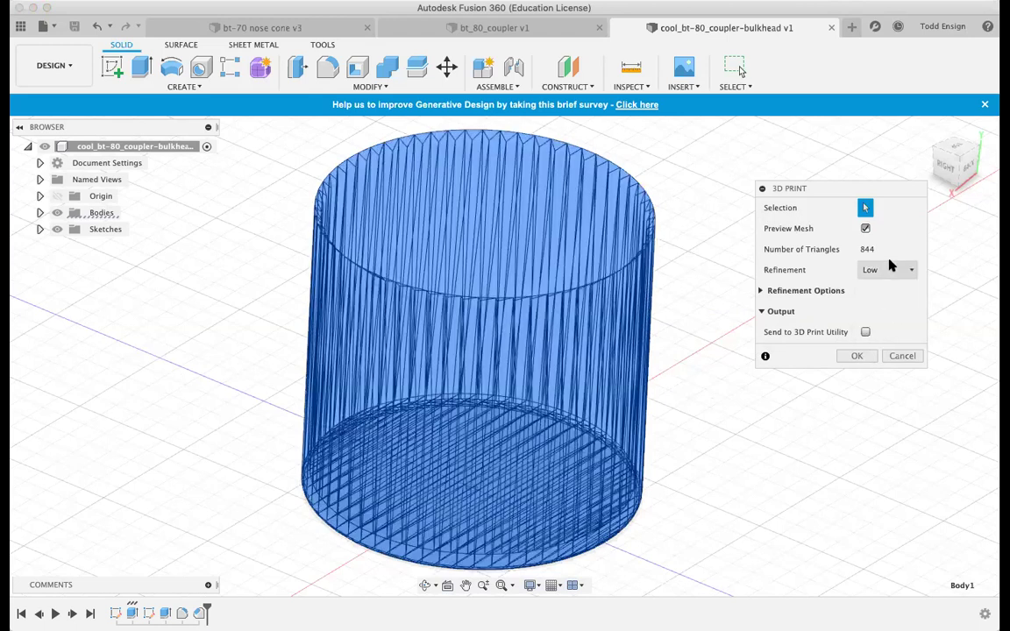
{"action": "left_click", "coordinate": [911, 272]}
{"action": "left_click", "coordinate": [884, 290]}
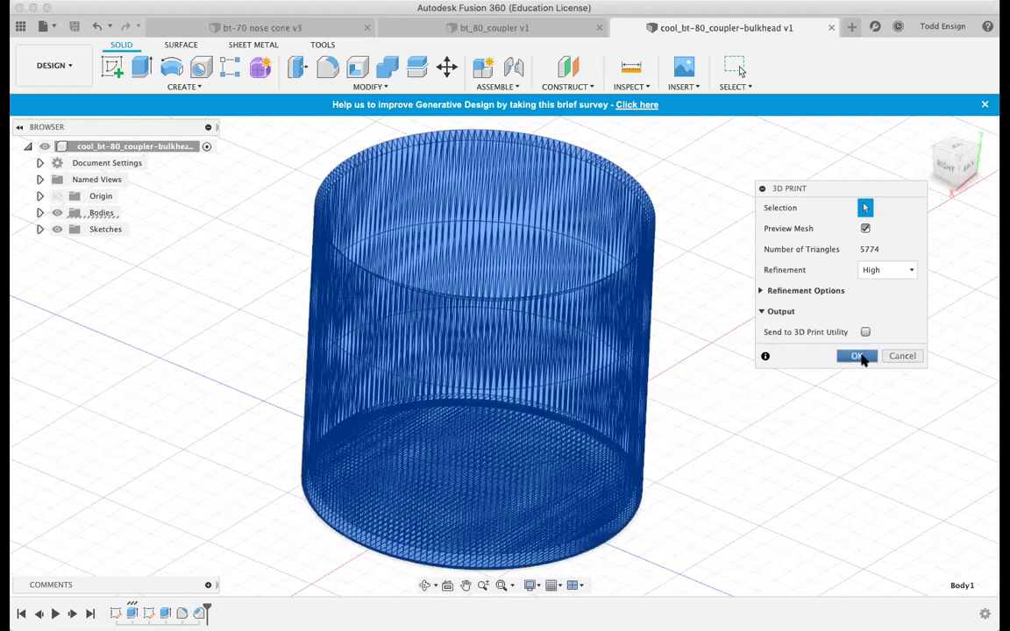
Confirm the 3D print export and save it to the Desktop as cool-bt80-bulkhead-coupler.stl.
{"action": "left_click", "coordinate": [857, 356]}
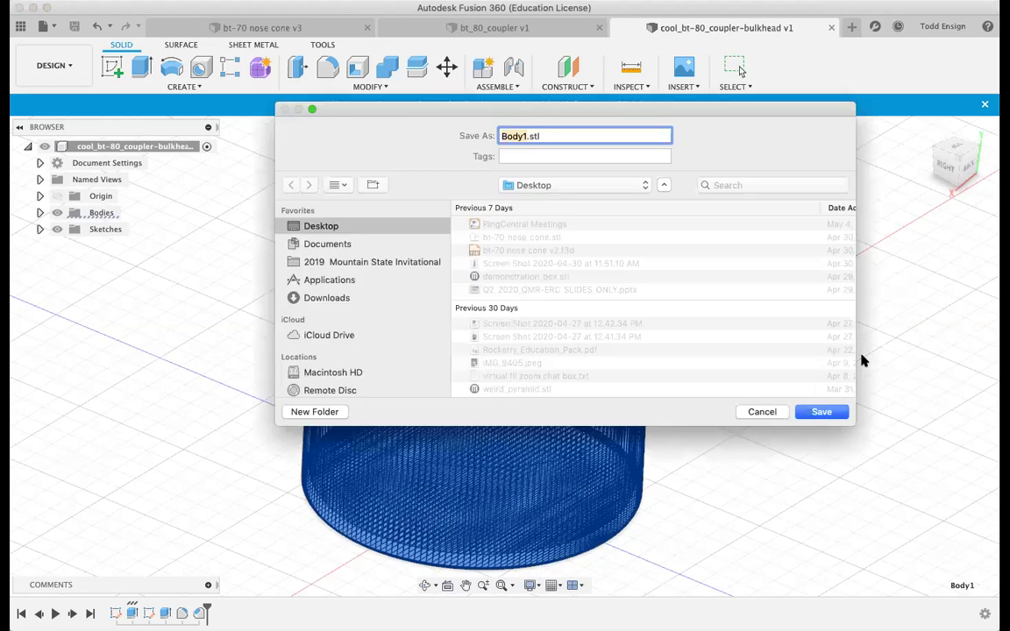
{"action": "key", "text": "BackSpace"}
{"action": "type", "text": "cool-bt80-bulkhead-"}
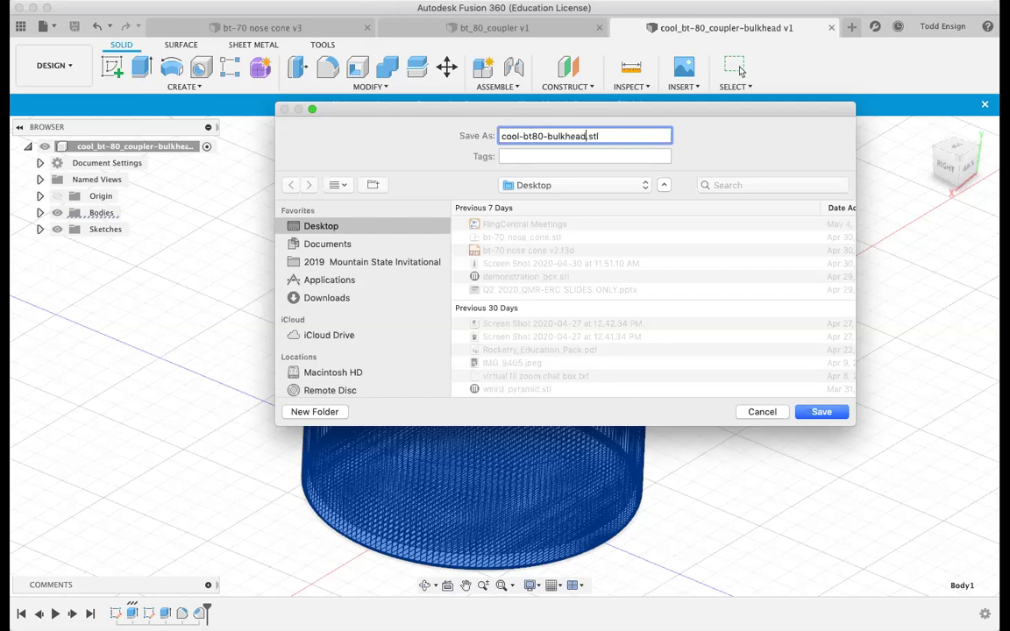
{"action": "type", "text": "coupler"}
{"action": "left_click", "coordinate": [829, 413]}
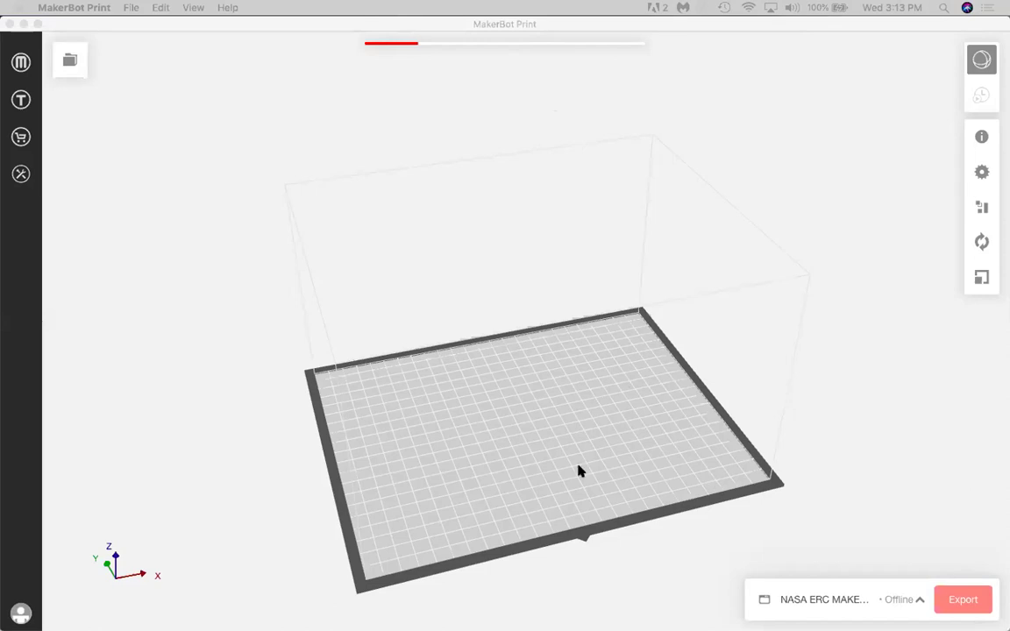
Start a new MakerBot Print project and add cool-bt80-bulkhead-coupler.stl to the build plate.
{"action": "left_click", "coordinate": [74, 65]}
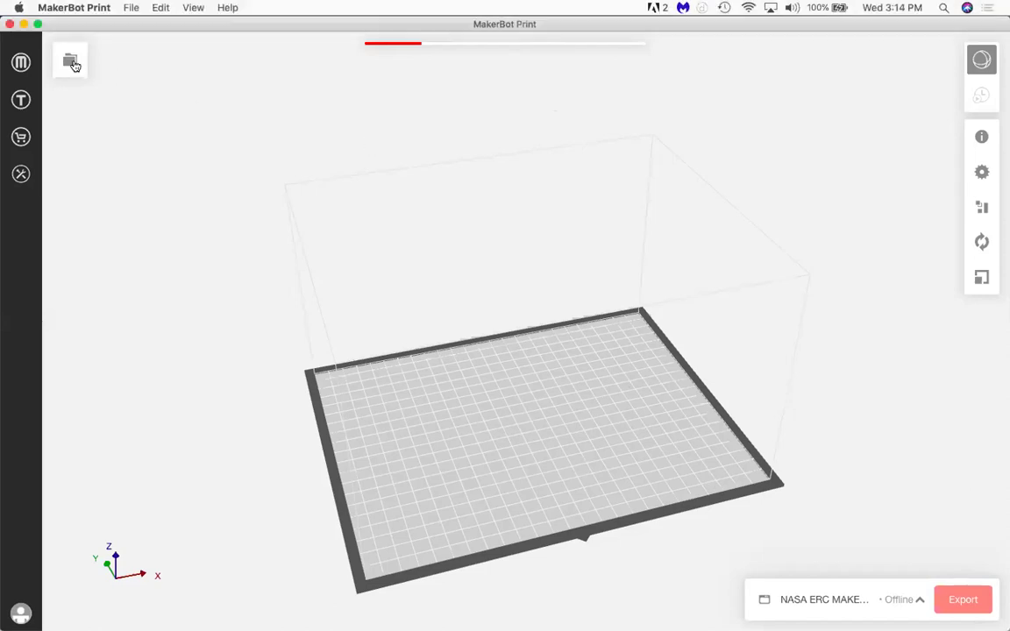
{"action": "left_click", "coordinate": [74, 65]}
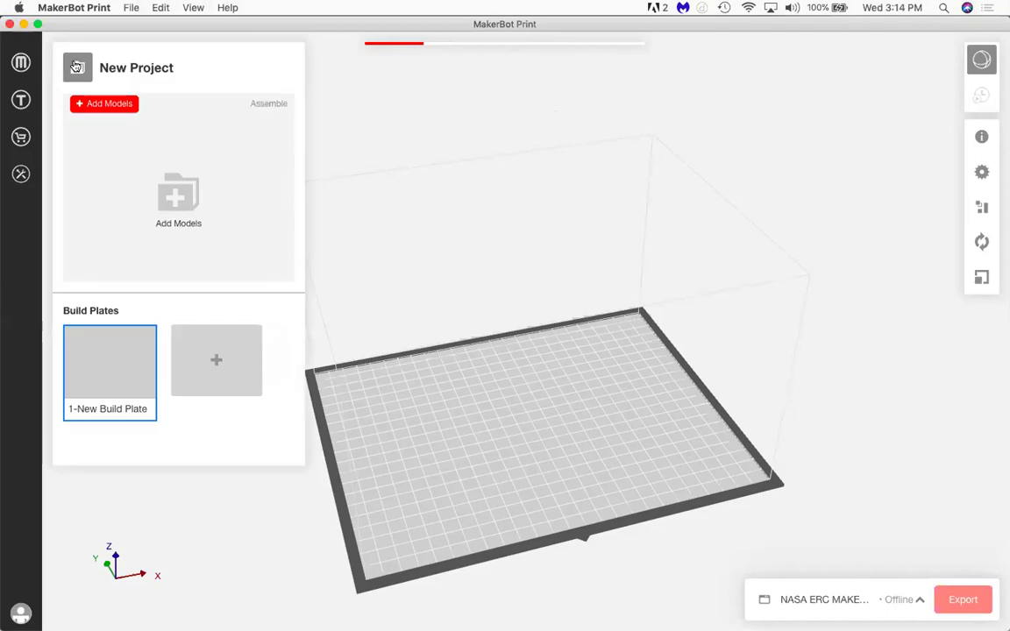
{"action": "left_click", "coordinate": [103, 104]}
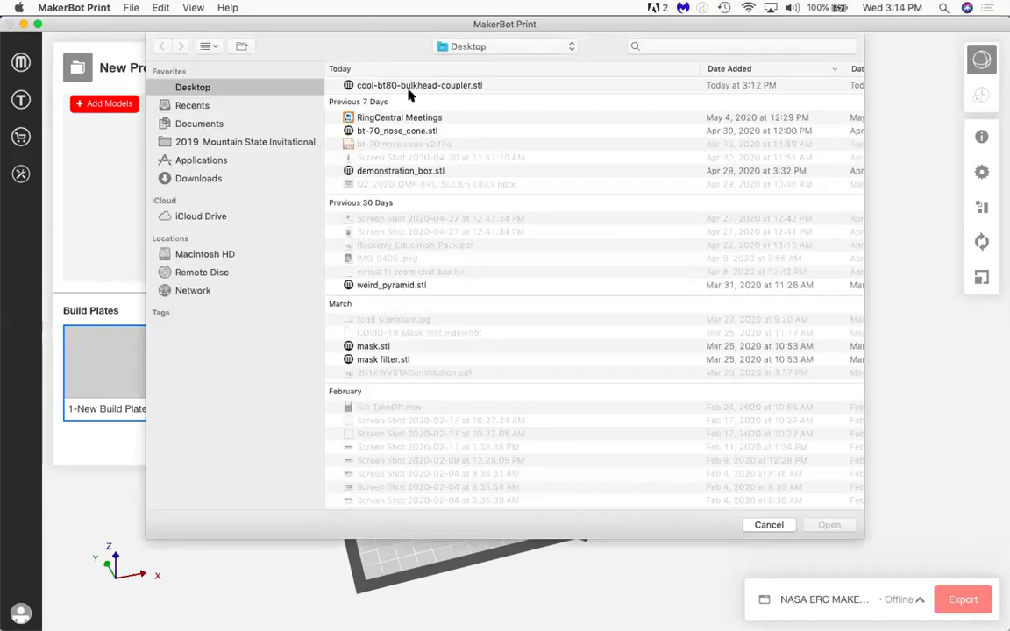
{"action": "left_click", "coordinate": [409, 86]}
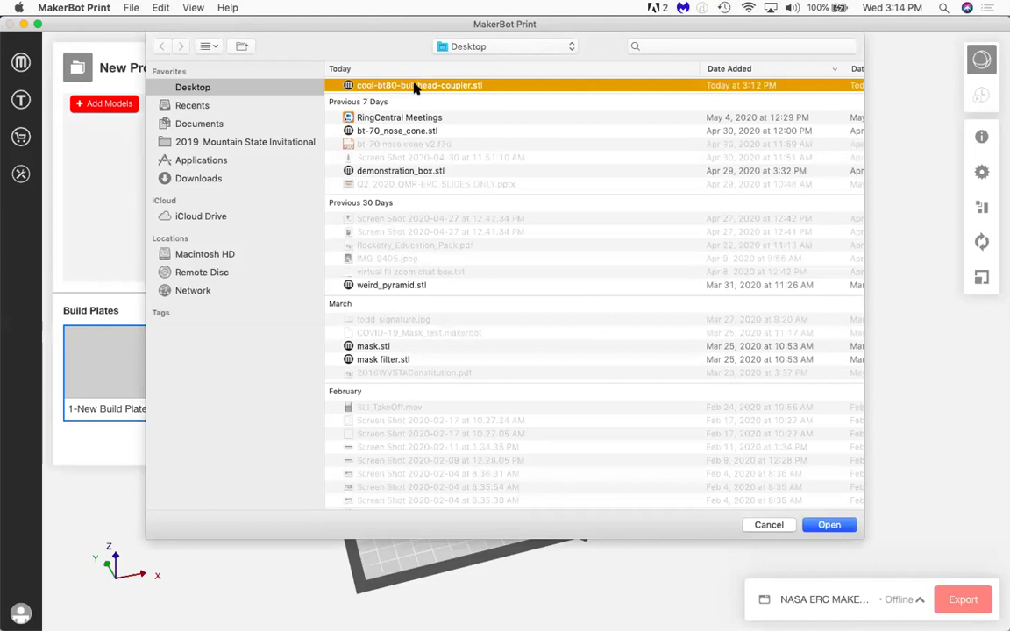
{"action": "double_click", "coordinate": [415, 86]}
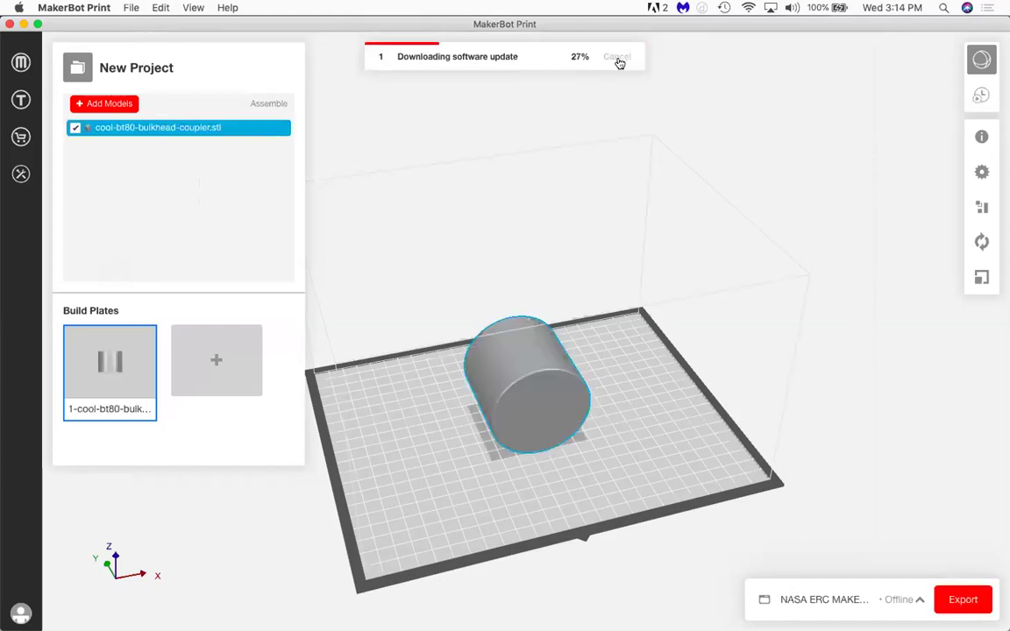
{"action": "left_click", "coordinate": [617, 56]}
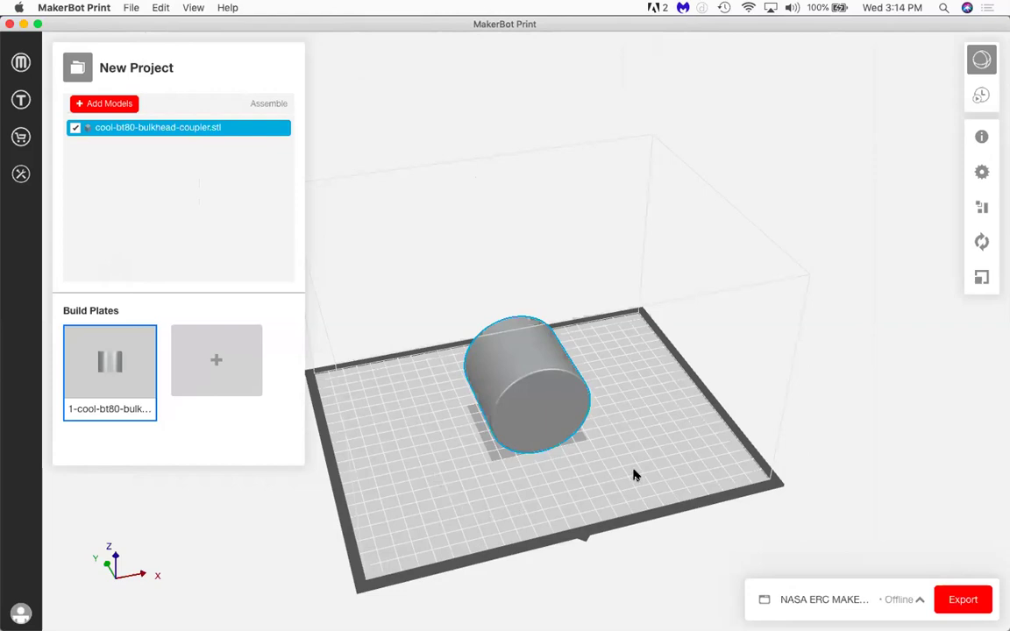
{"action": "right_click_drag", "start_coordinate": [635, 475], "coordinate": [667, 482]}
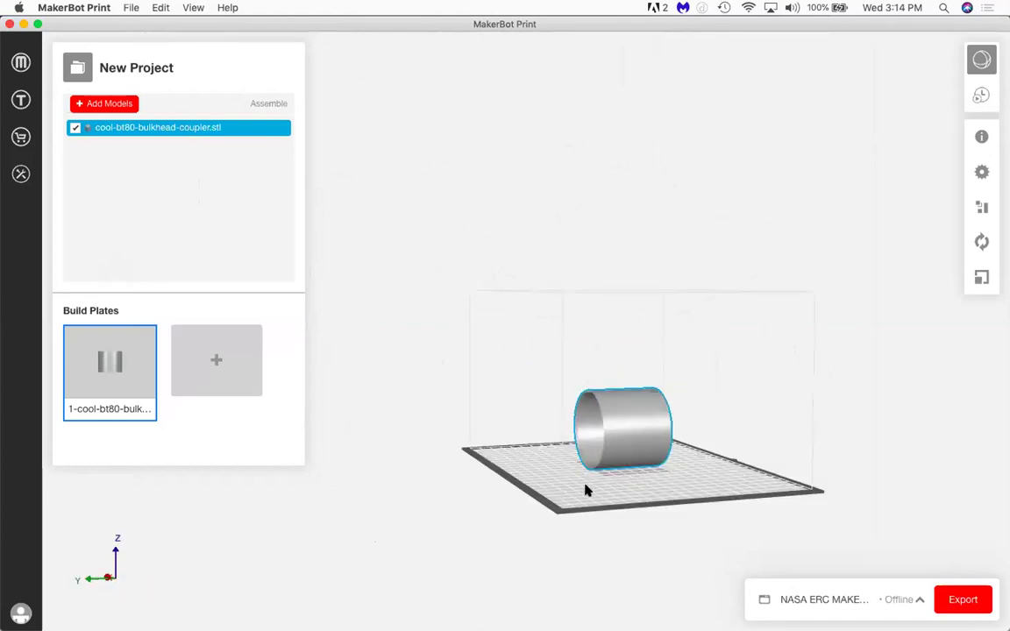
{"action": "right_click_drag", "start_coordinate": [581, 489], "coordinate": [481, 462]}
{"action": "scroll", "coordinate": [511, 460], "scroll_direction": "up", "scroll_amount": 5}
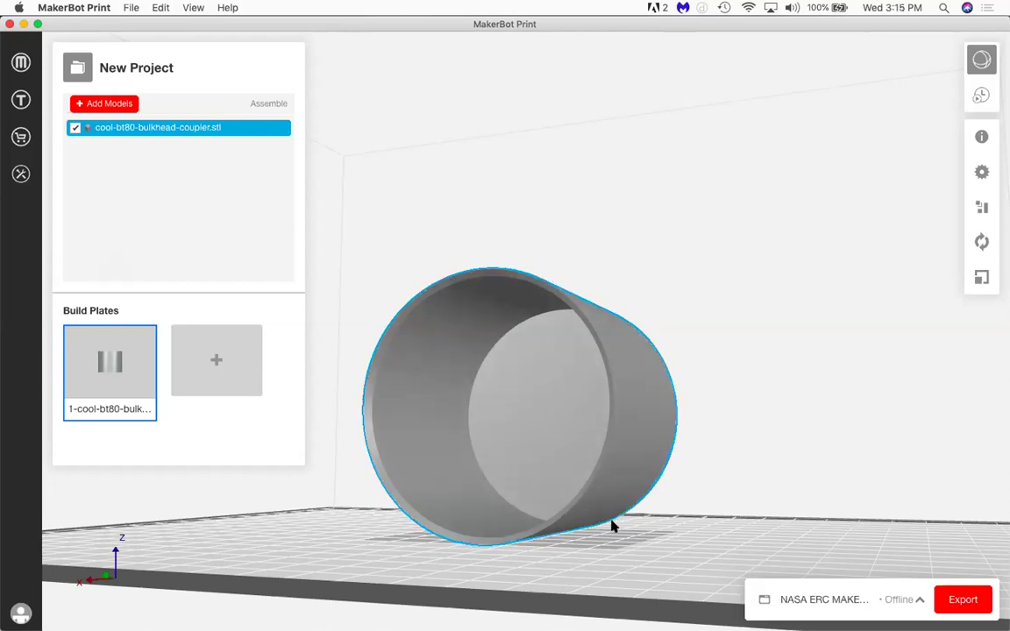
{"action": "scroll", "coordinate": [613, 526], "scroll_direction": "down", "scroll_amount": 5}
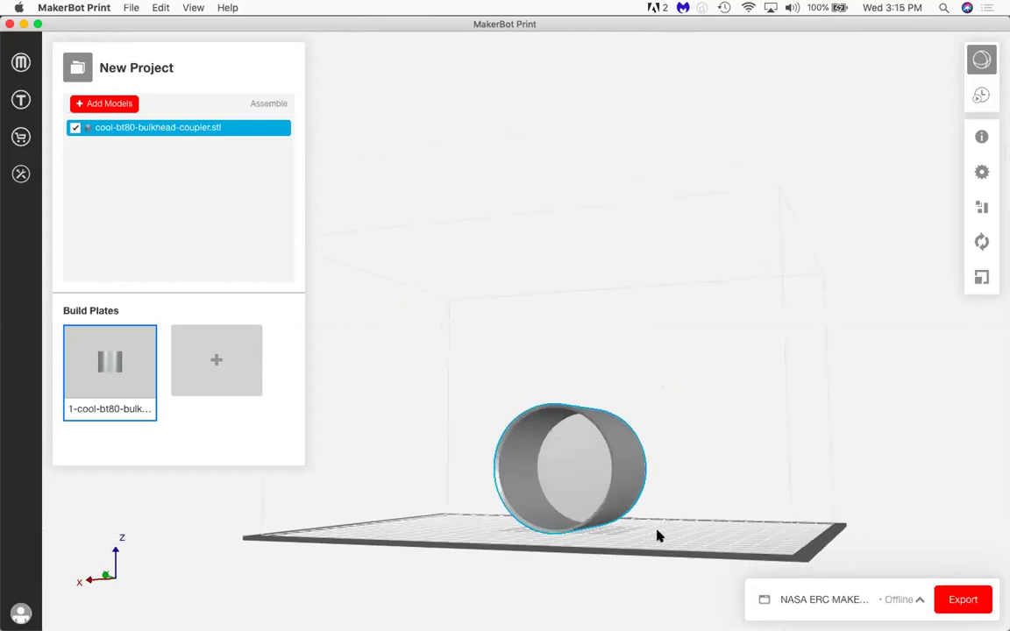
{"action": "right_click_drag", "start_coordinate": [657, 537], "coordinate": [812, 345]}
{"action": "right_click_drag", "start_coordinate": [889, 356], "coordinate": [673, 355]}
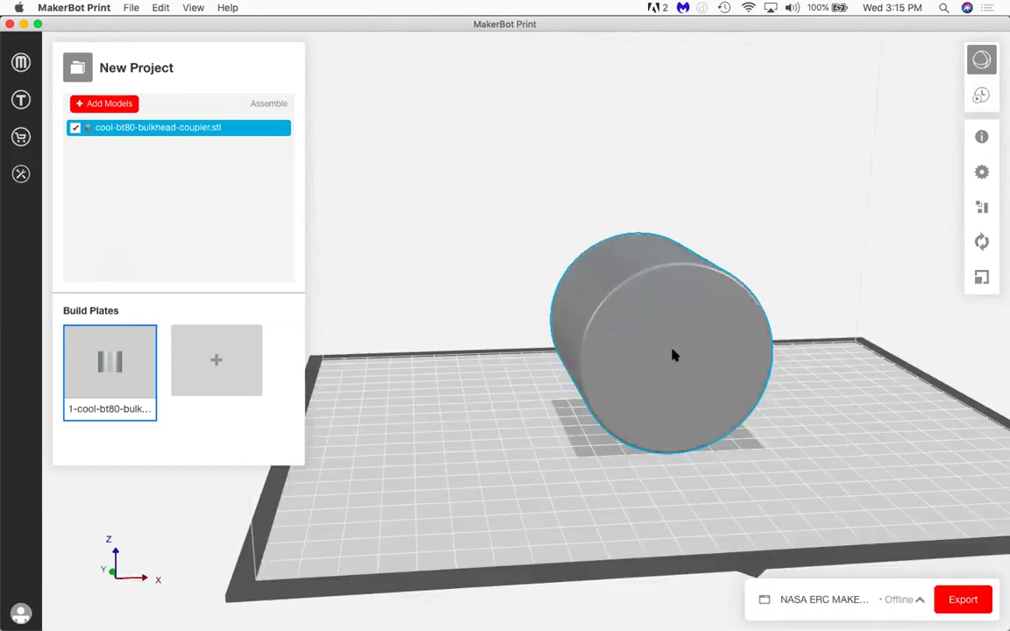
Stand the coupler upright on its end using Orient > Bottom on its cylinder face.
{"action": "left_click", "coordinate": [982, 244]}
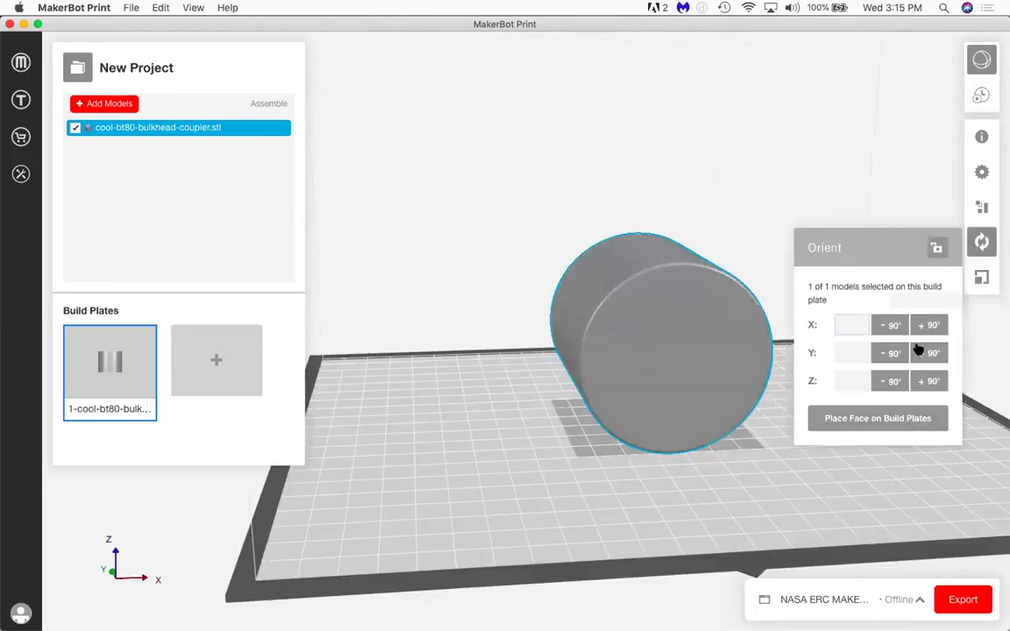
{"action": "left_click", "coordinate": [885, 420]}
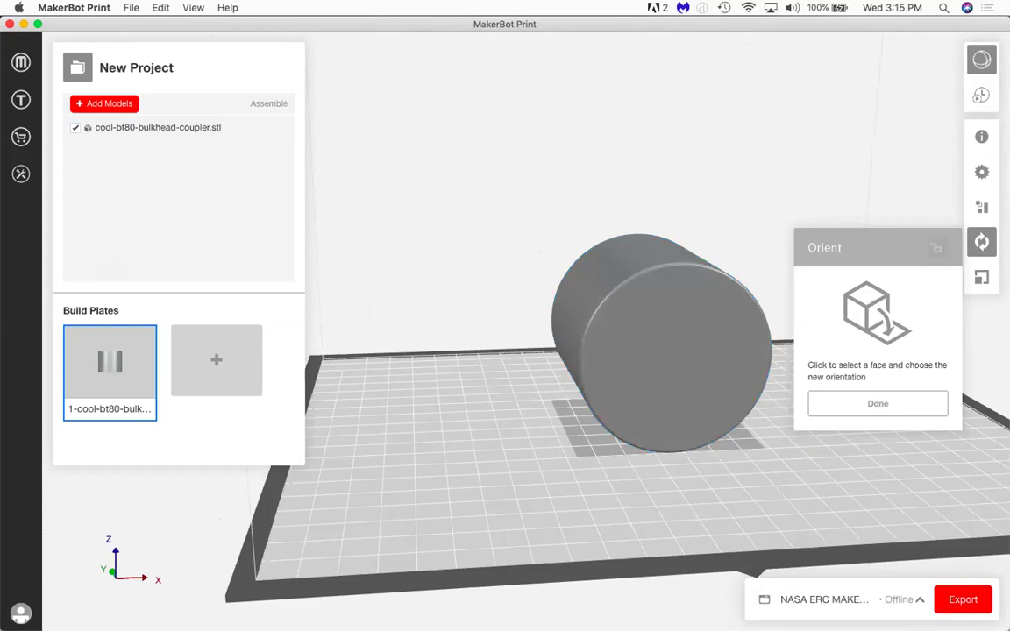
{"action": "left_click", "coordinate": [681, 359]}
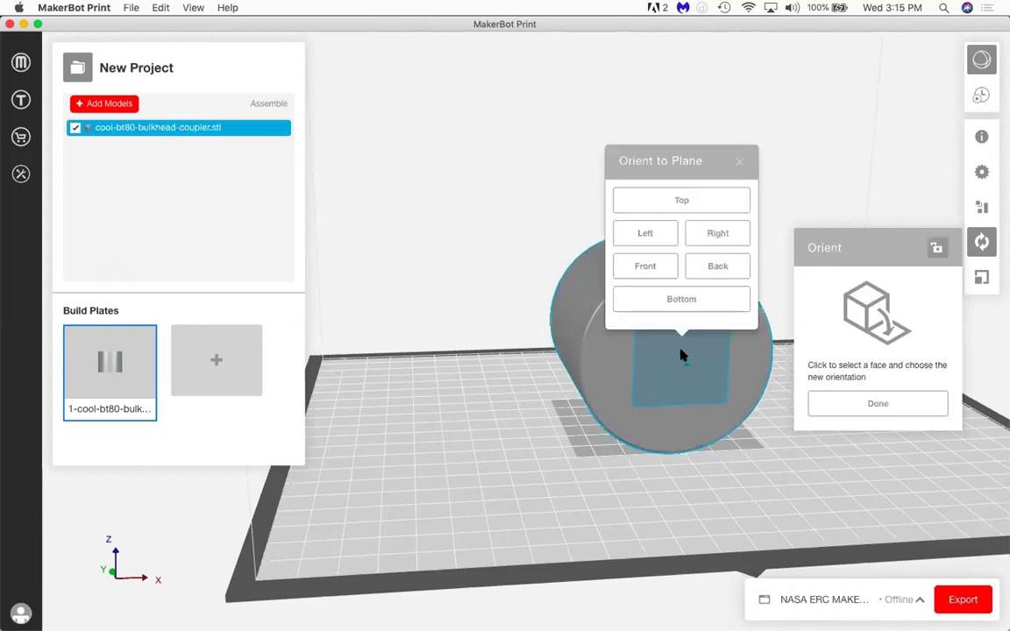
{"action": "left_click", "coordinate": [678, 300]}
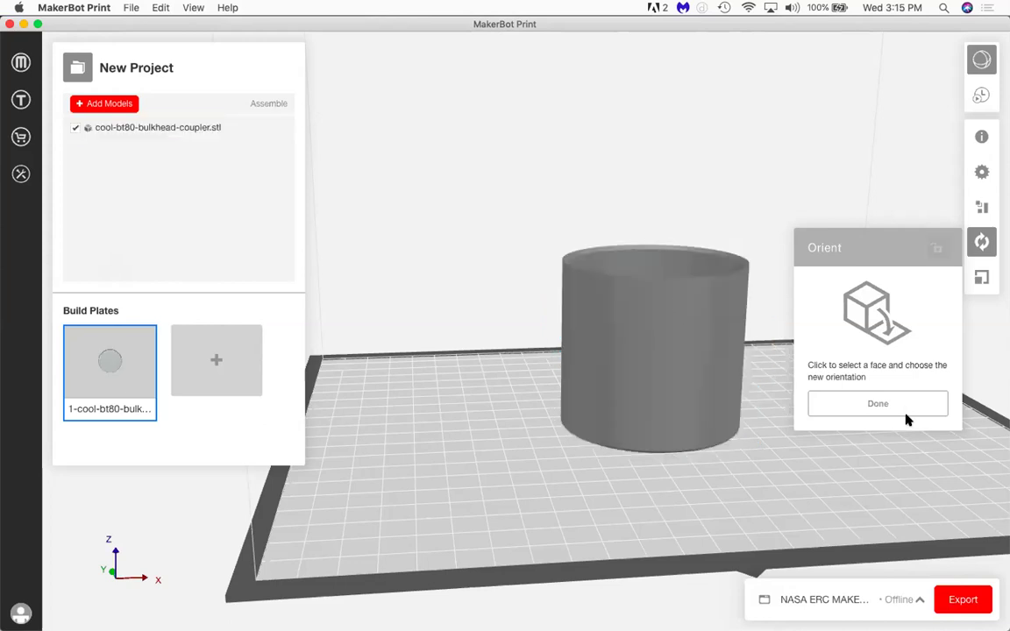
{"action": "left_click", "coordinate": [982, 243]}
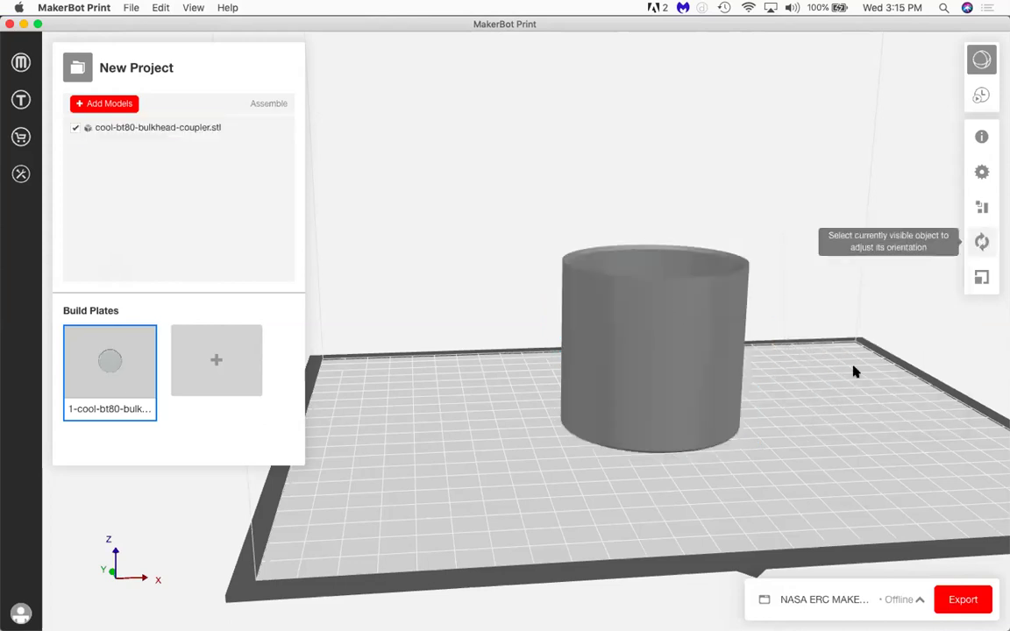
Move the coupler toward the back-left corner of the build plate and collapse the Project panel.
{"action": "scroll", "coordinate": [800, 457], "scroll_direction": "down", "scroll_amount": 1}
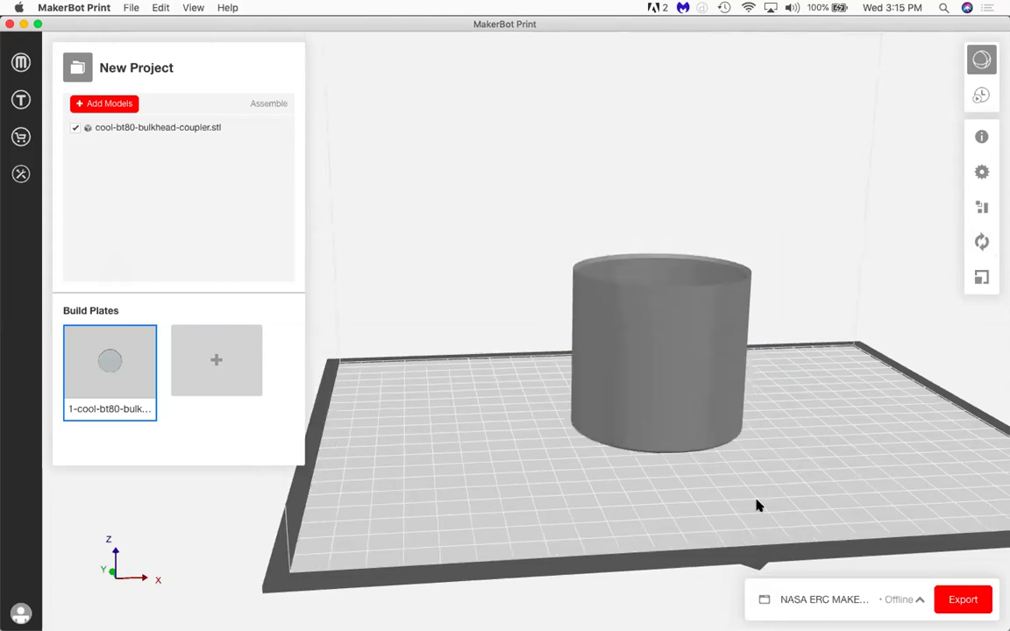
{"action": "scroll", "coordinate": [759, 506], "scroll_direction": "down", "scroll_amount": 3}
{"action": "left_click_drag", "start_coordinate": [759, 586], "coordinate": [770, 600]}
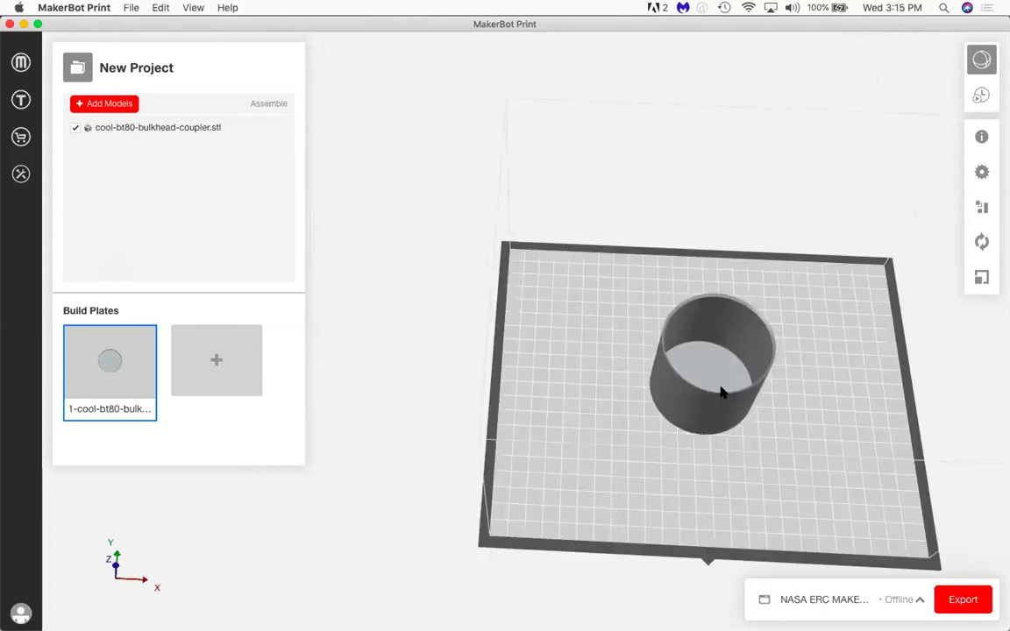
{"action": "left_click_drag", "start_coordinate": [721, 392], "coordinate": [593, 329]}
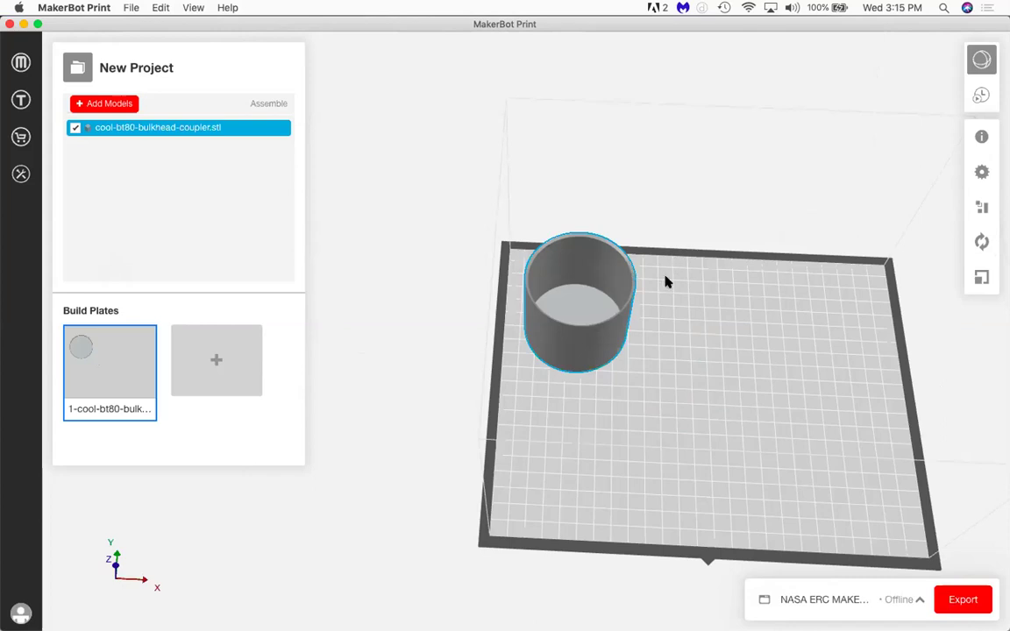
{"action": "left_click", "coordinate": [80, 65]}
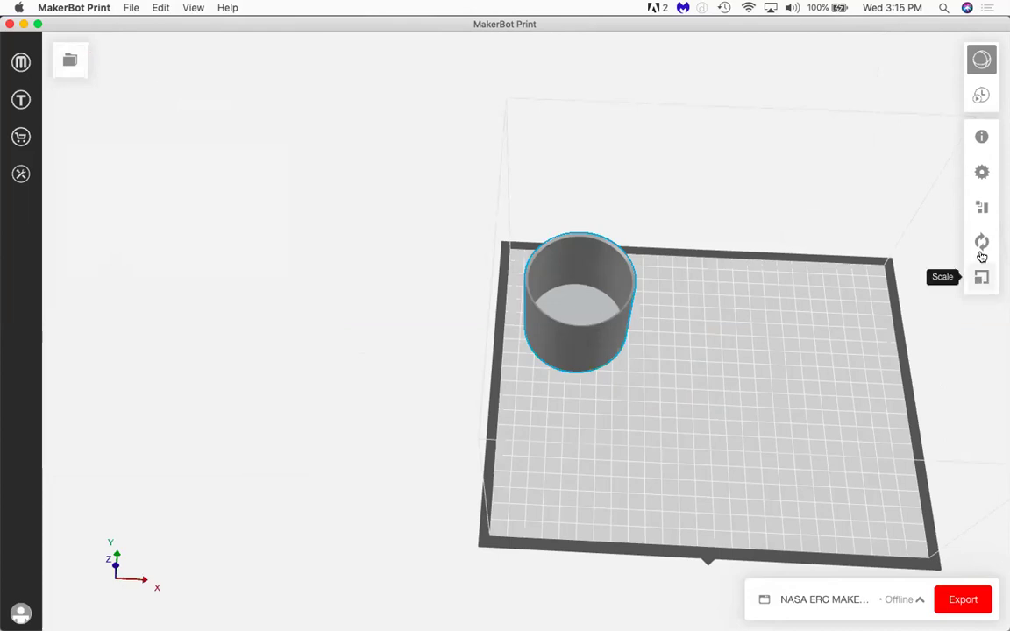
Generate the print preview, estimating 35.76 g of material and 3h 54m print time.
{"action": "left_click", "coordinate": [982, 96]}
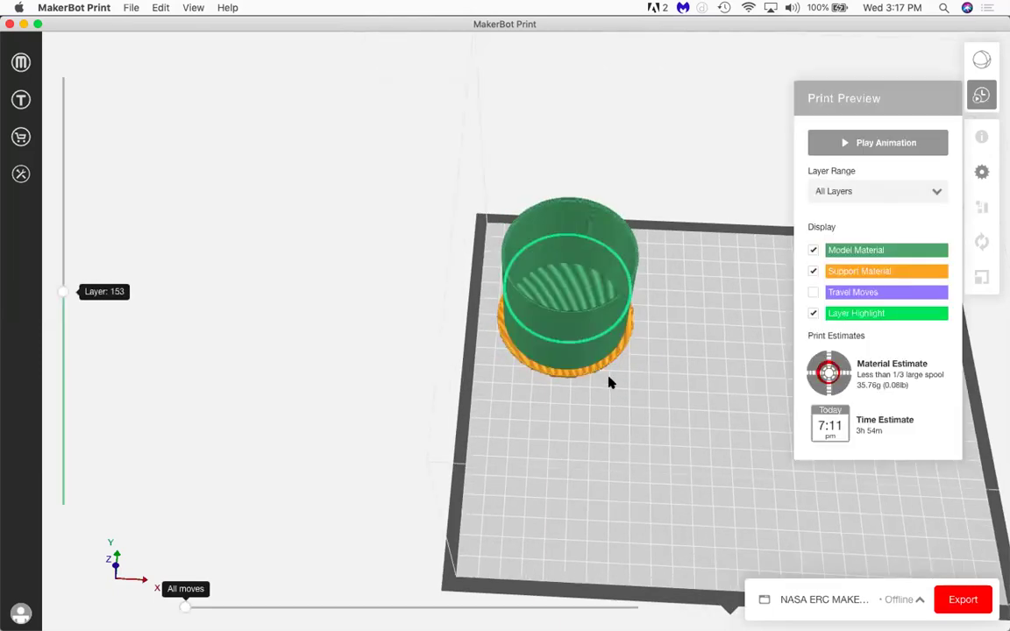
Play the coupler's layer-by-layer animation from a low front view, ending at the top layers (244).
{"action": "scroll", "coordinate": [605, 359], "scroll_direction": "up", "scroll_amount": 3}
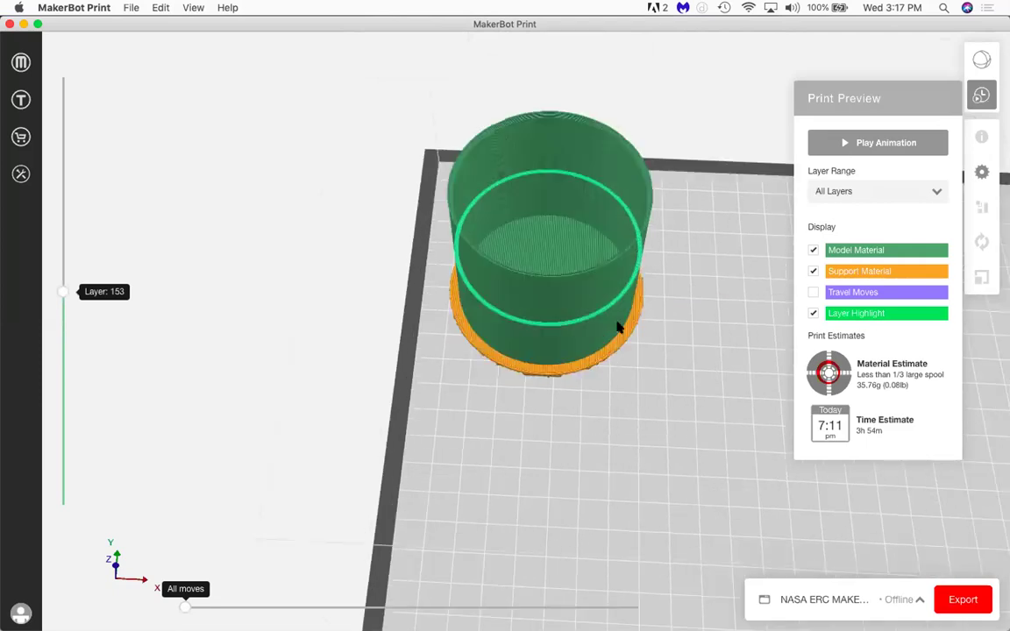
{"action": "left_click_drag", "start_coordinate": [617, 322], "coordinate": [638, 406]}
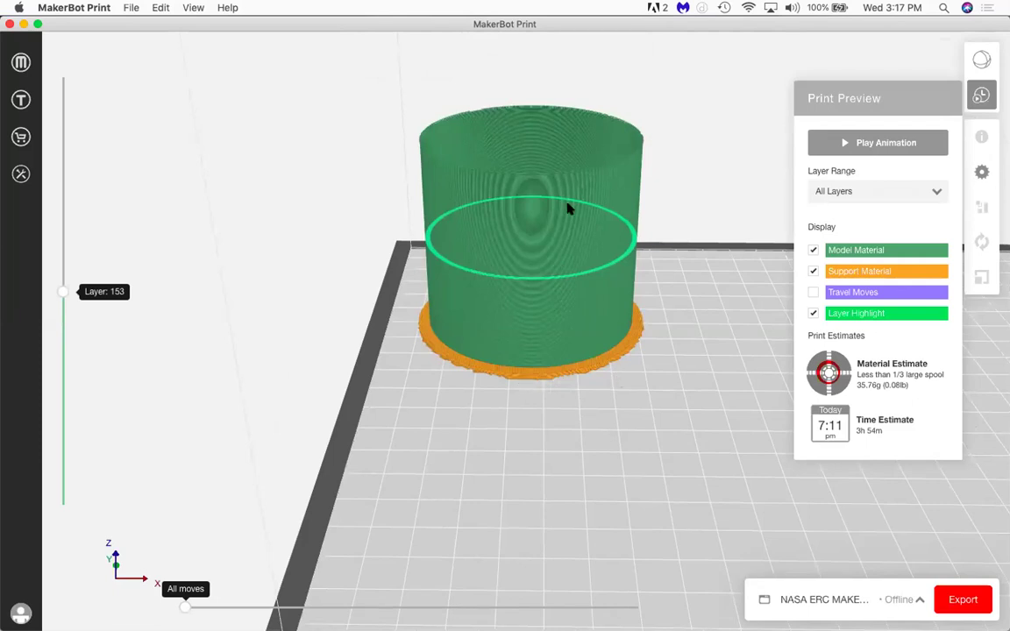
{"action": "left_click", "coordinate": [844, 145]}
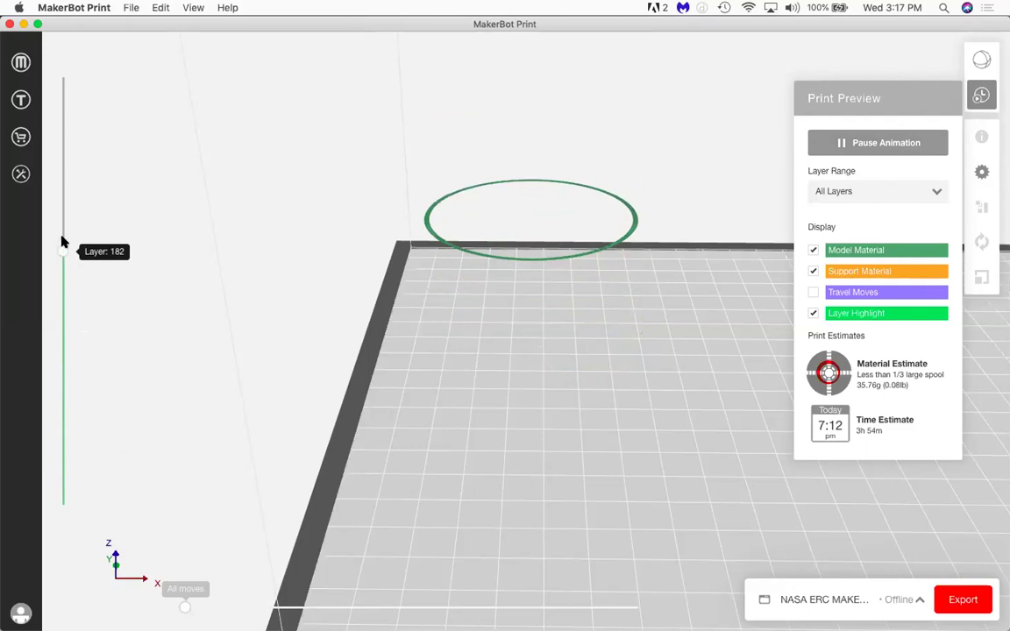
{"action": "left_click", "coordinate": [63, 303]}
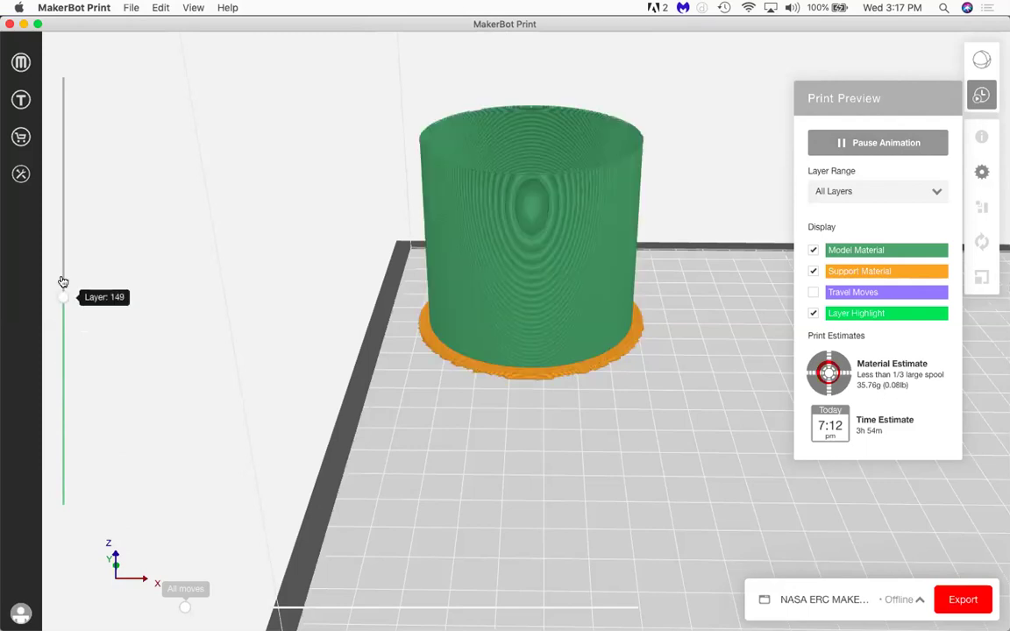
{"action": "left_click", "coordinate": [59, 170]}
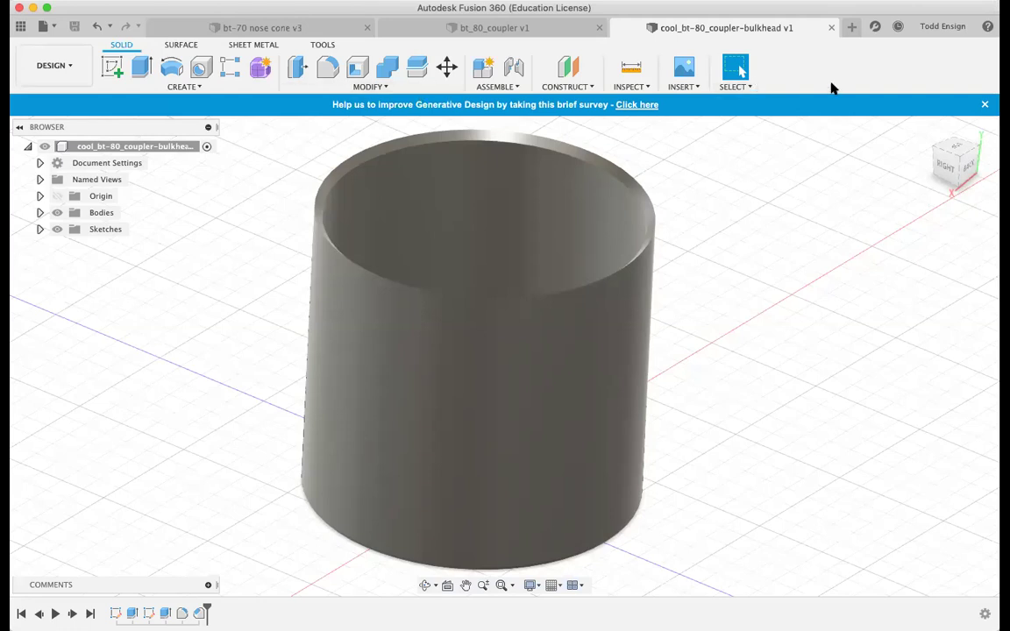
Add a new empty Untitled design tab beside the nose cone and coupler designs.
{"action": "left_click", "coordinate": [850, 28]}
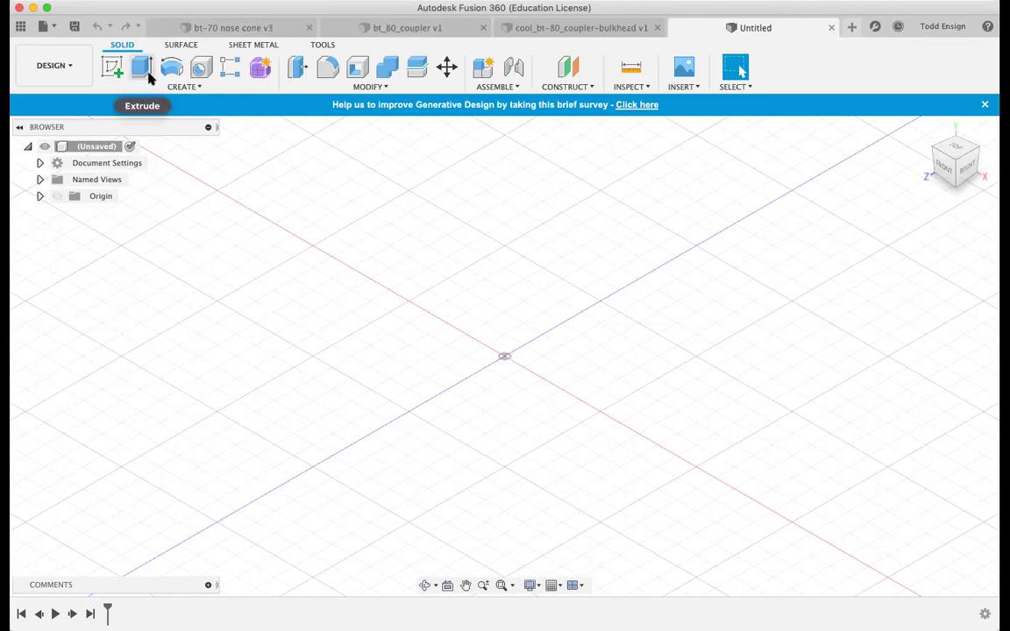
Start a sketch on the XZ plane and draw a 29.1 mm diameter circle at the origin.
{"action": "left_click", "coordinate": [113, 69]}
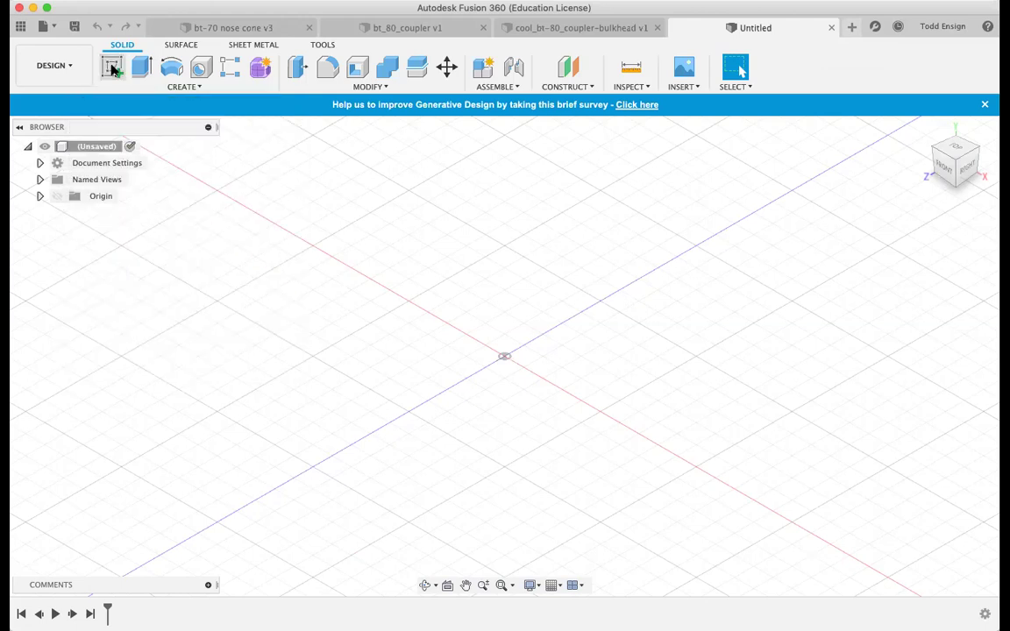
{"action": "left_click", "coordinate": [508, 395]}
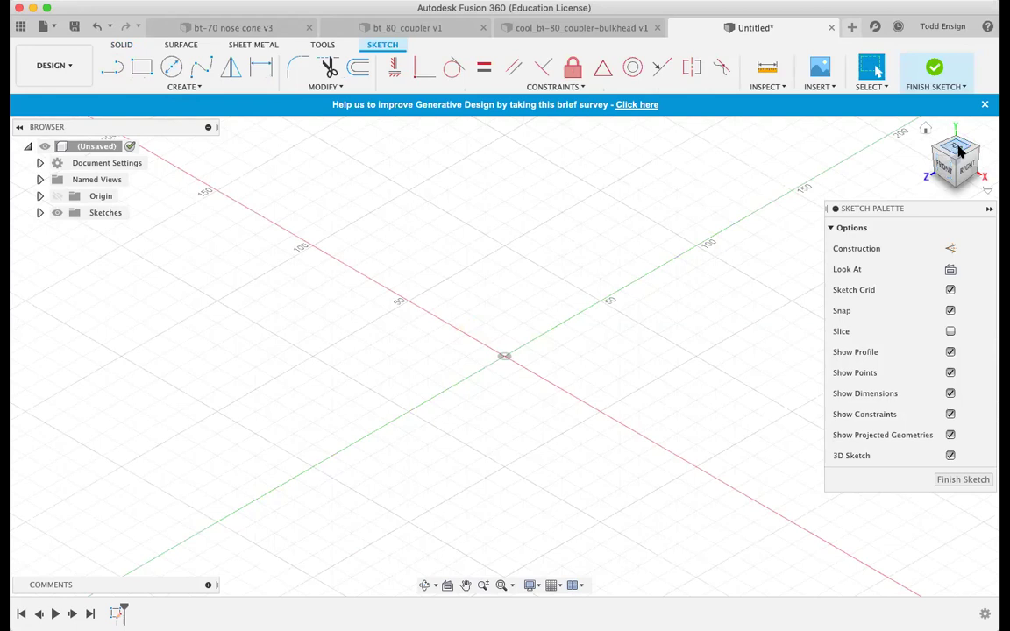
{"action": "left_click", "coordinate": [956, 147]}
{"action": "left_click", "coordinate": [171, 68]}
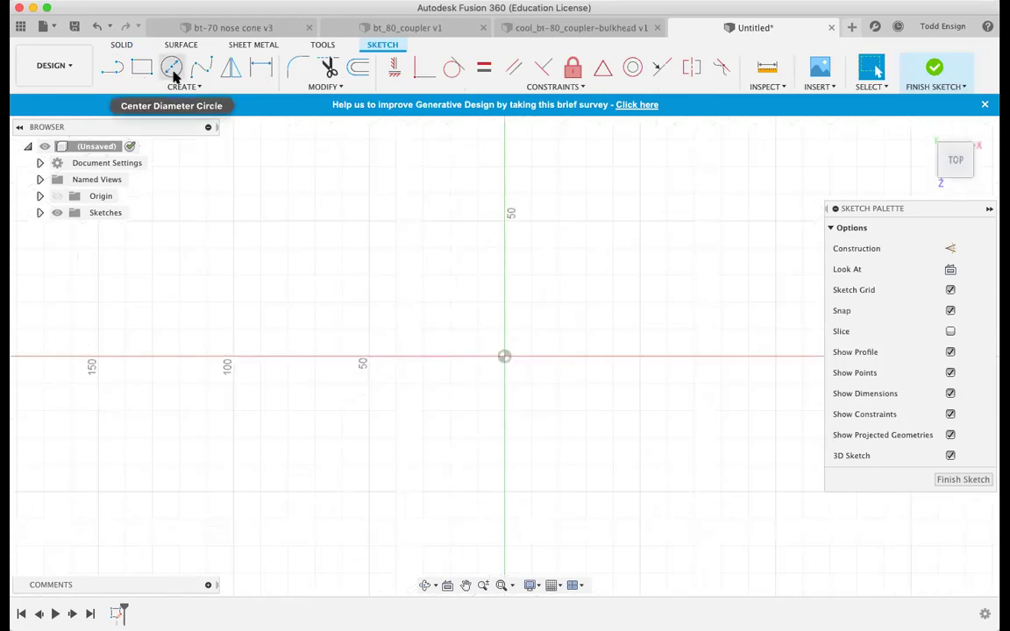
{"action": "left_click", "coordinate": [504, 357]}
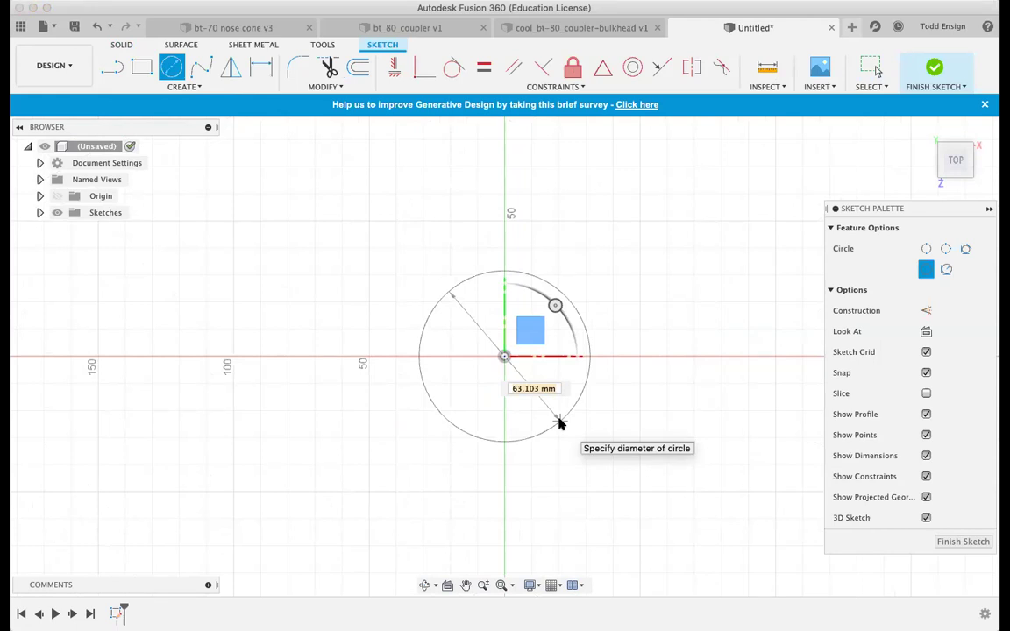
{"action": "type", "text": "29.1"}
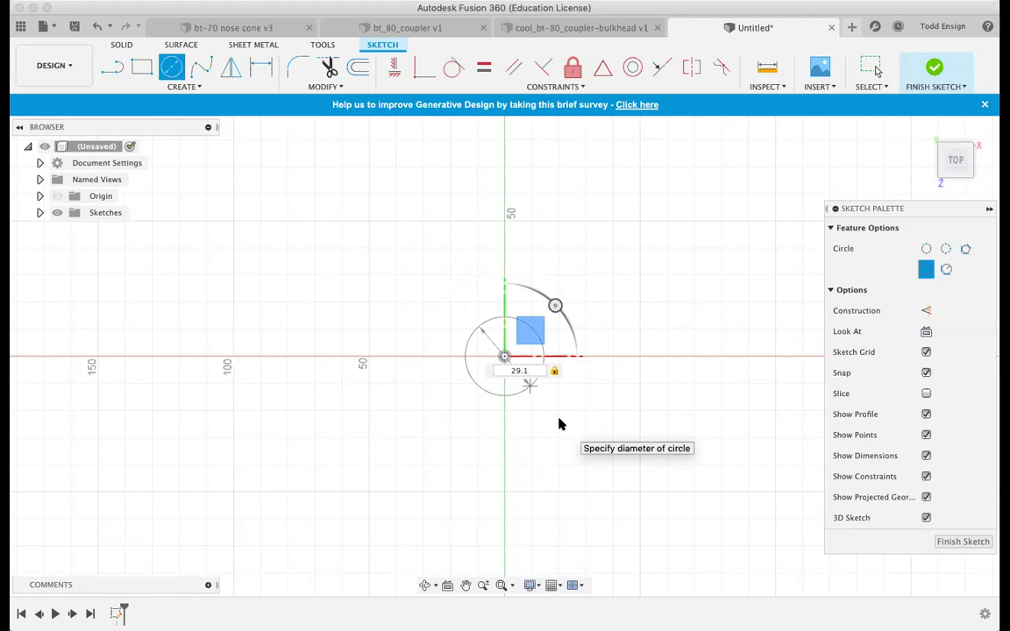
{"action": "key", "text": "Return"}
{"action": "key", "text": "Escape"}
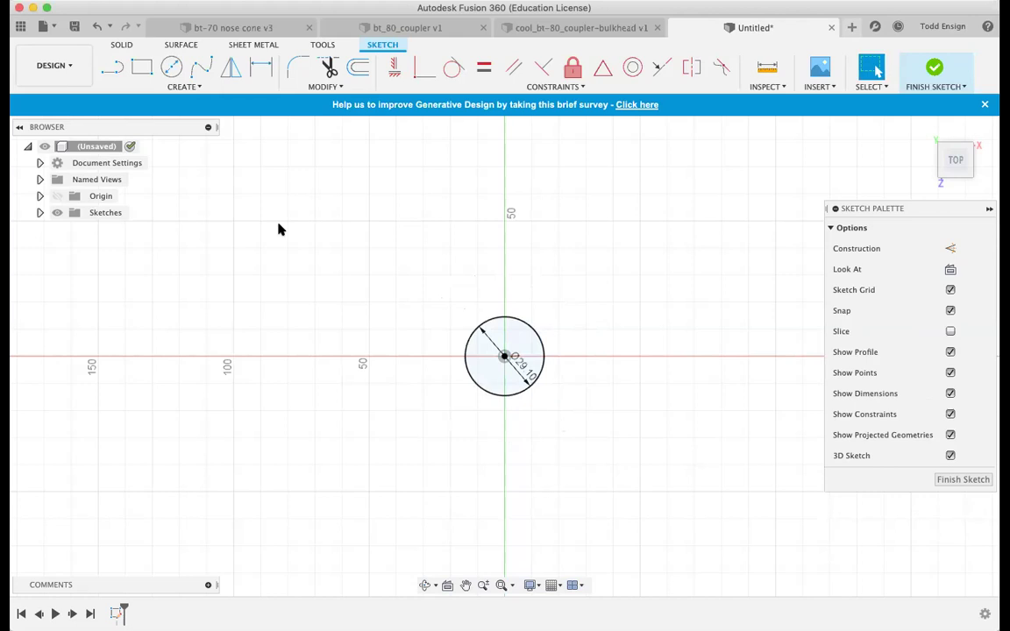
Draw a concentric 32.1 mm diameter circle at the origin.
{"action": "left_click", "coordinate": [173, 70]}
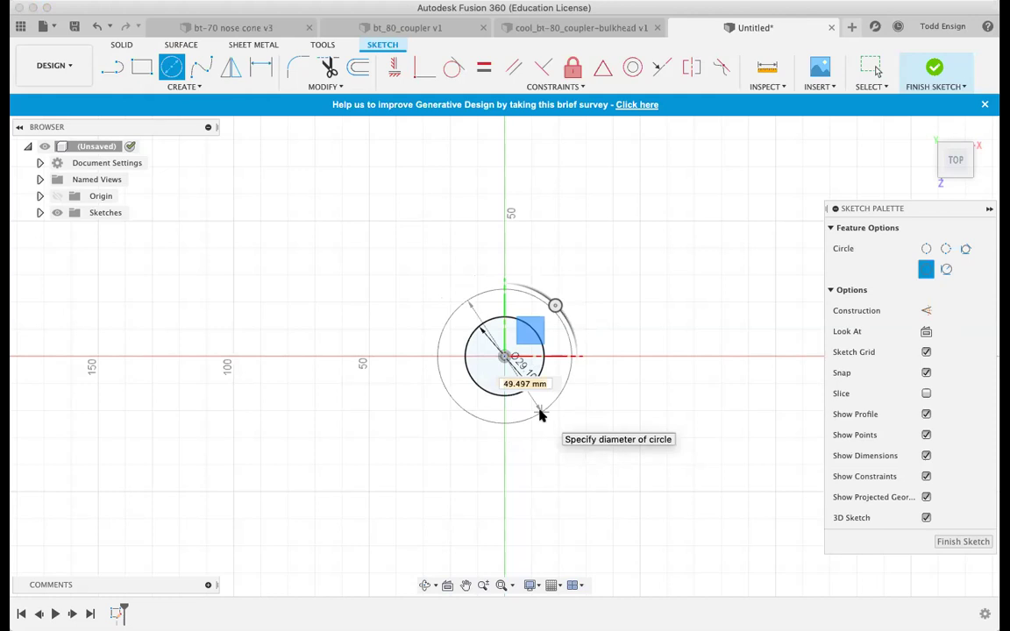
{"action": "type", "text": "32"}
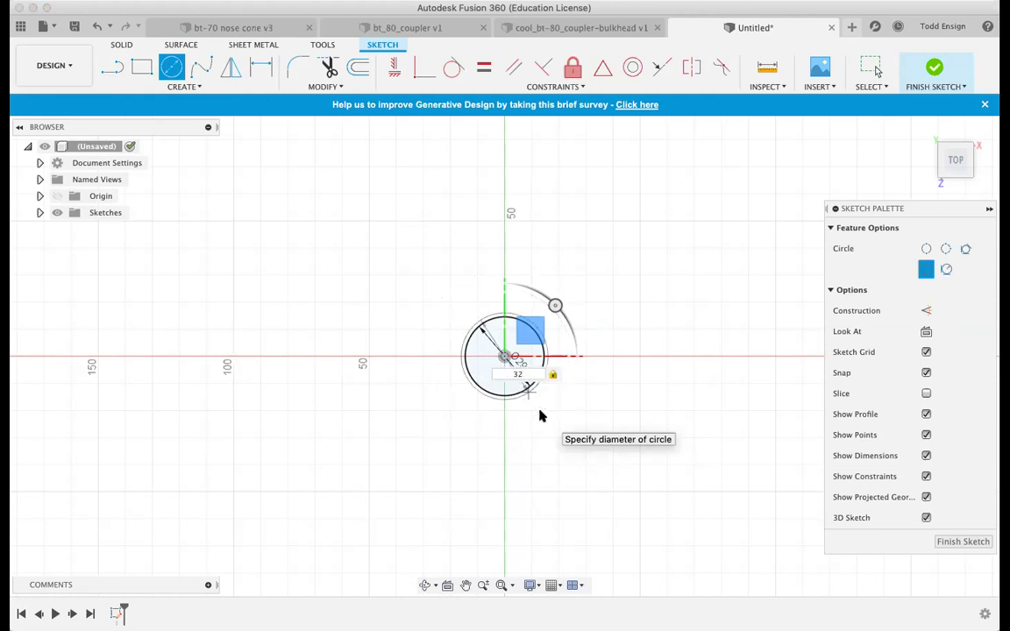
{"action": "type", "text": ".1"}
{"action": "key", "text": "Return"}
{"action": "key", "text": "Escape"}
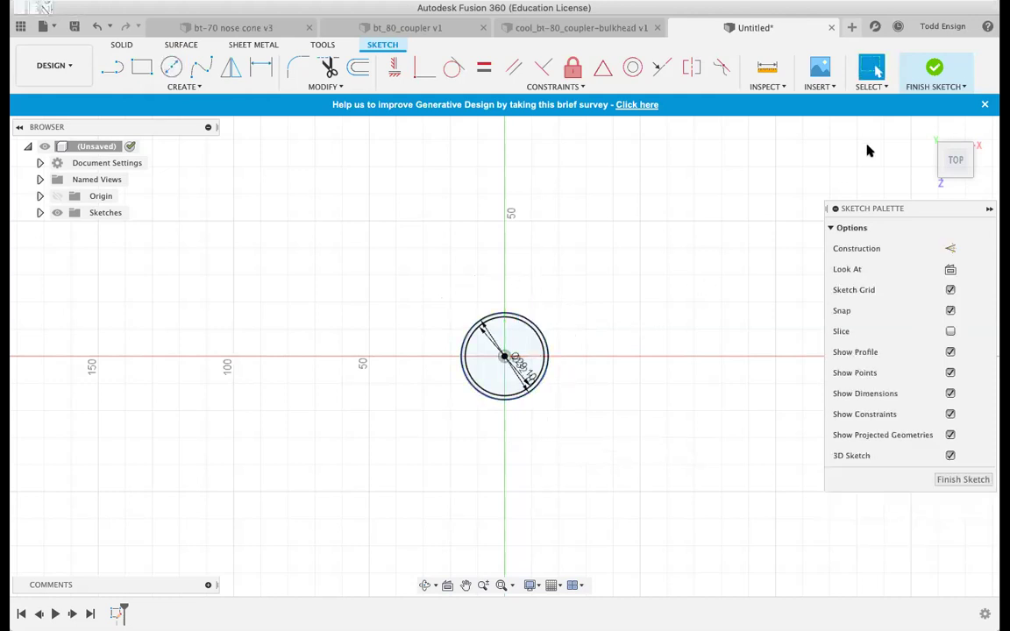
Finish the sketch and extrude the ring between the circles 100 mm as a new tube body.
{"action": "left_click", "coordinate": [941, 73]}
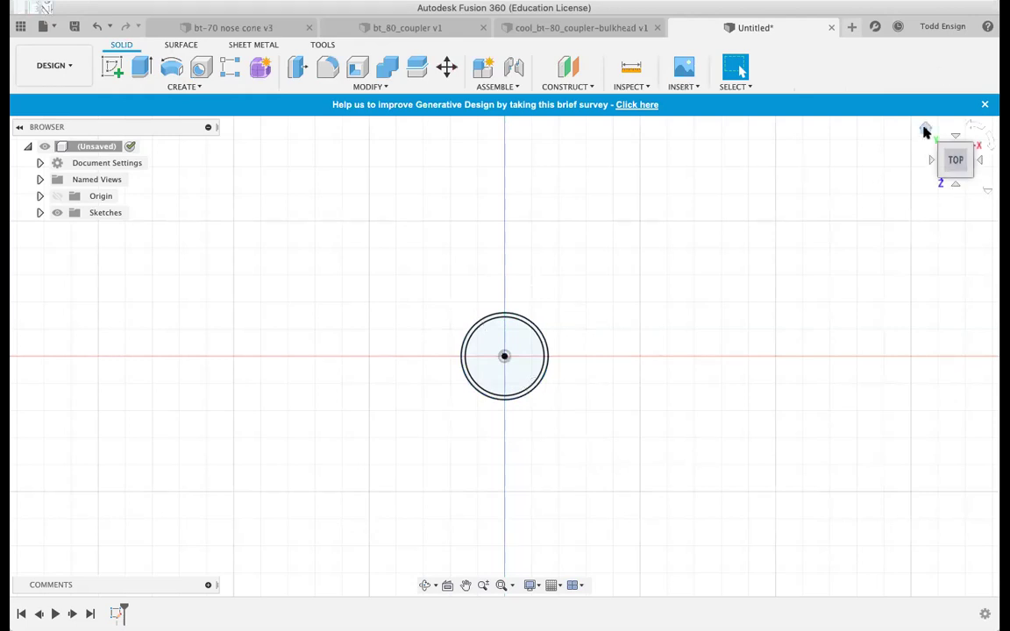
{"action": "left_click", "coordinate": [925, 130]}
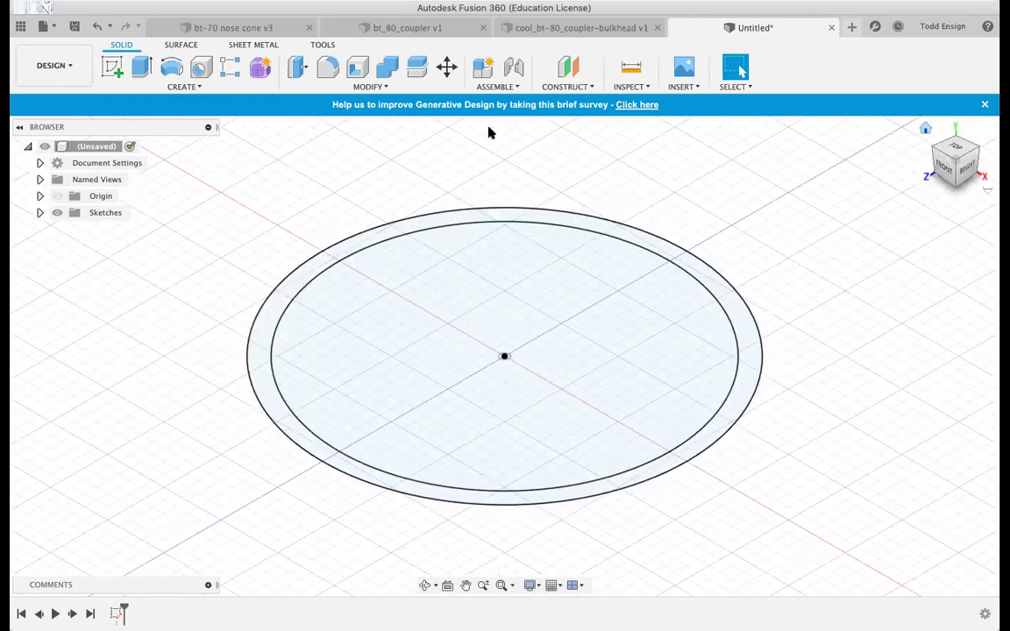
{"action": "left_click", "coordinate": [131, 65]}
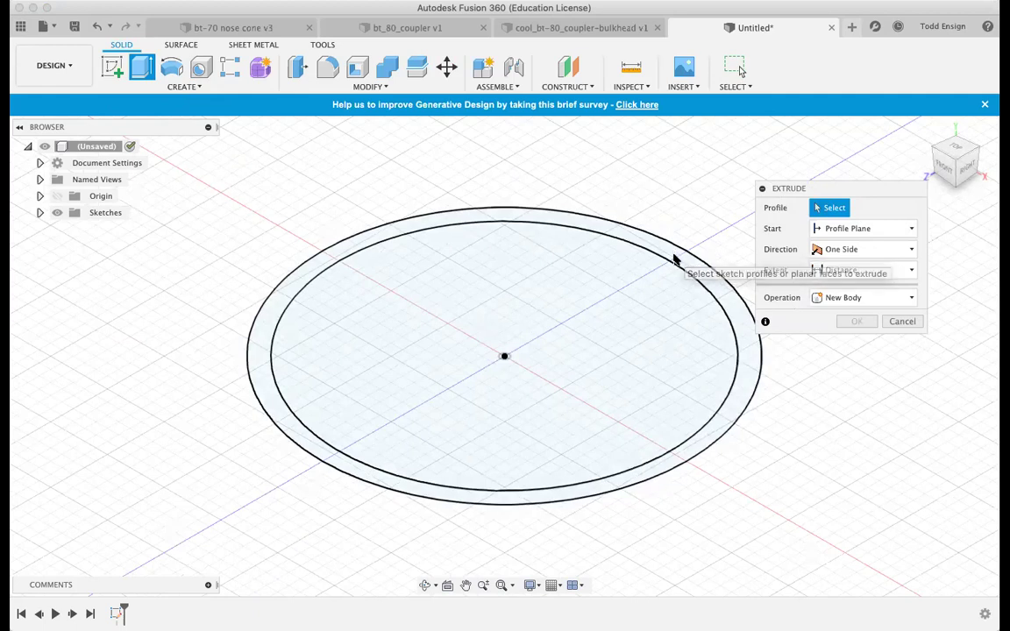
{"action": "left_click", "coordinate": [676, 260]}
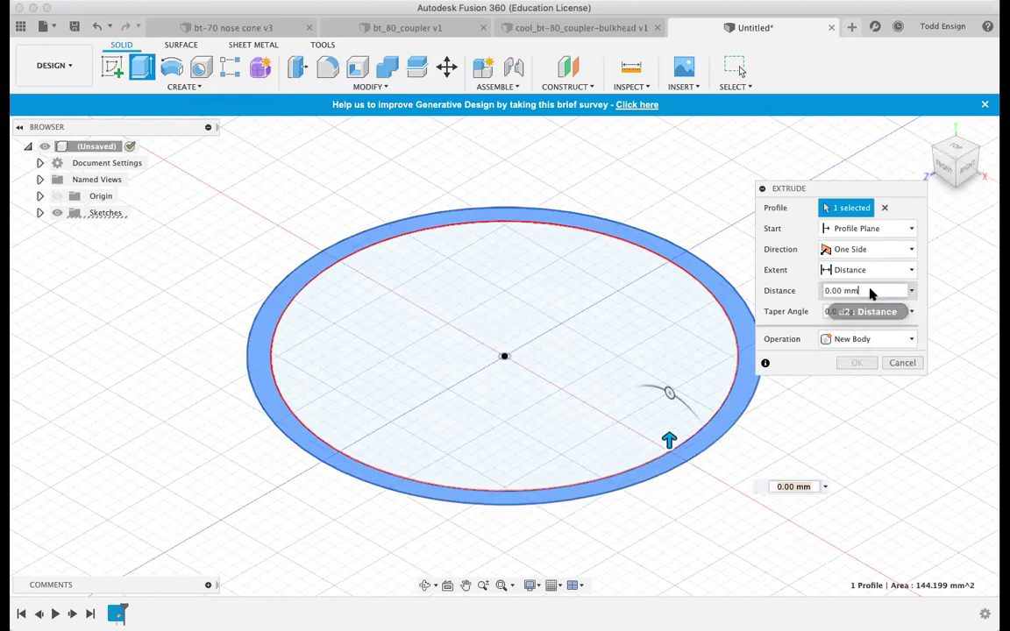
{"action": "left_click_drag", "start_coordinate": [871, 293], "coordinate": [819, 296]}
{"action": "type", "text": "100"}
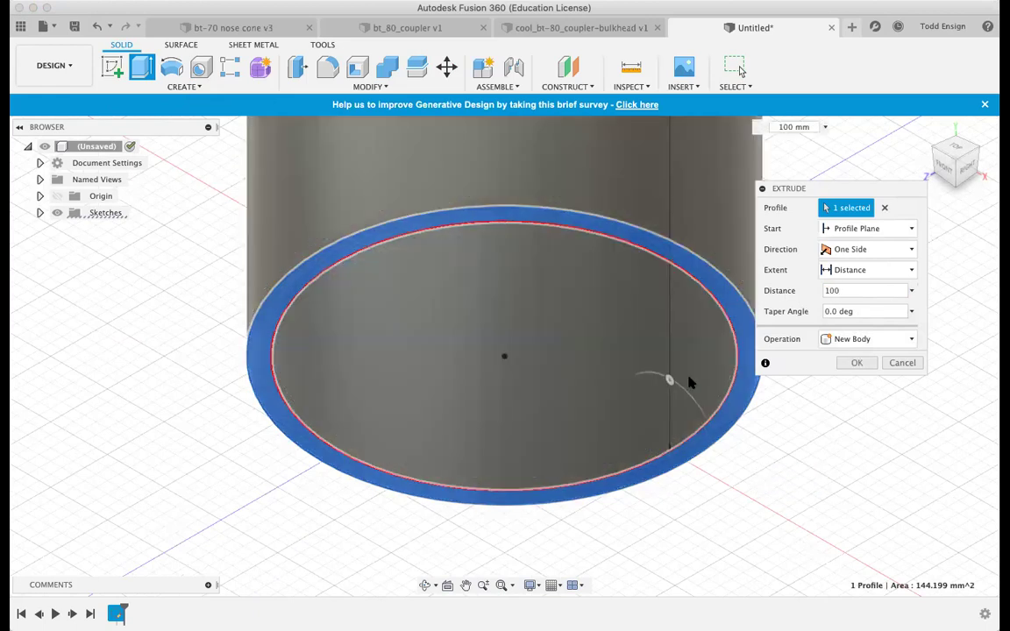
{"action": "scroll", "coordinate": [733, 362], "scroll_direction": "down", "scroll_amount": 5}
{"action": "scroll", "coordinate": [732, 363], "scroll_direction": "down", "scroll_amount": 1}
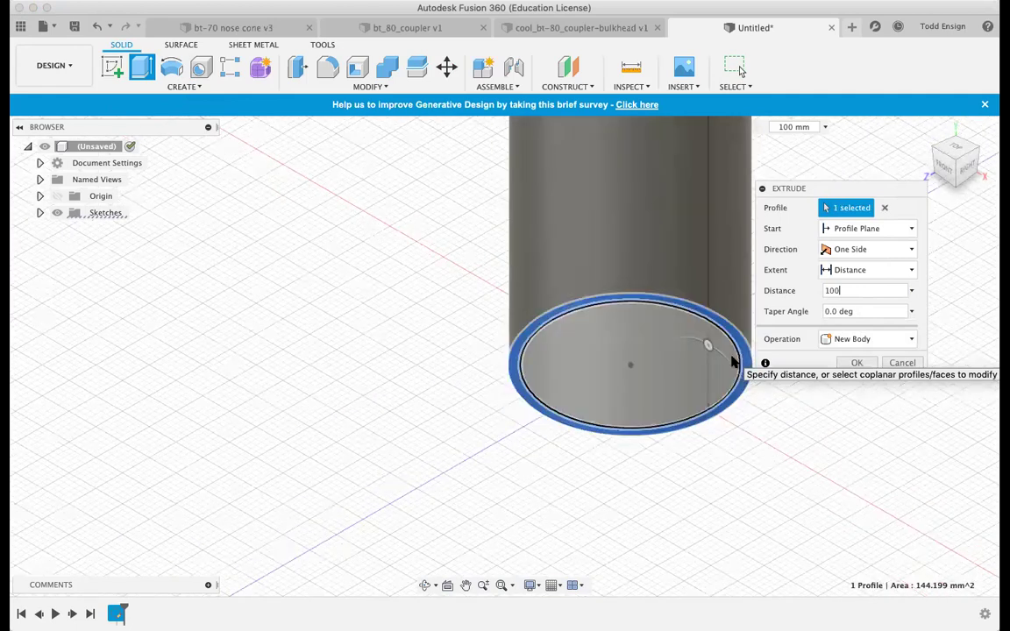
{"action": "scroll", "coordinate": [733, 362], "scroll_direction": "down", "scroll_amount": 4}
{"action": "scroll", "coordinate": [735, 362], "scroll_direction": "down", "scroll_amount": 3}
{"action": "left_click", "coordinate": [858, 363]}
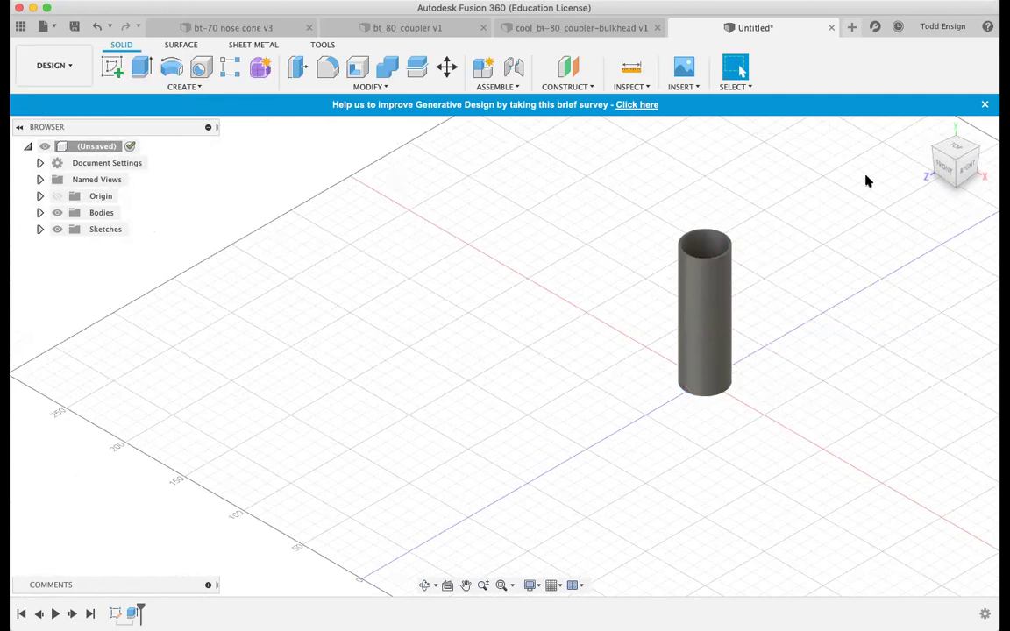
{"action": "mouse_move", "coordinate": [918, 181]}
{"action": "middle_mouse_down", "text": "shift"}
{"action": "mouse_move", "coordinate": [899, 198]}
{"action": "mouse_move", "coordinate": [884, 171]}
{"action": "middle_mouse_up", "text": "shift"}
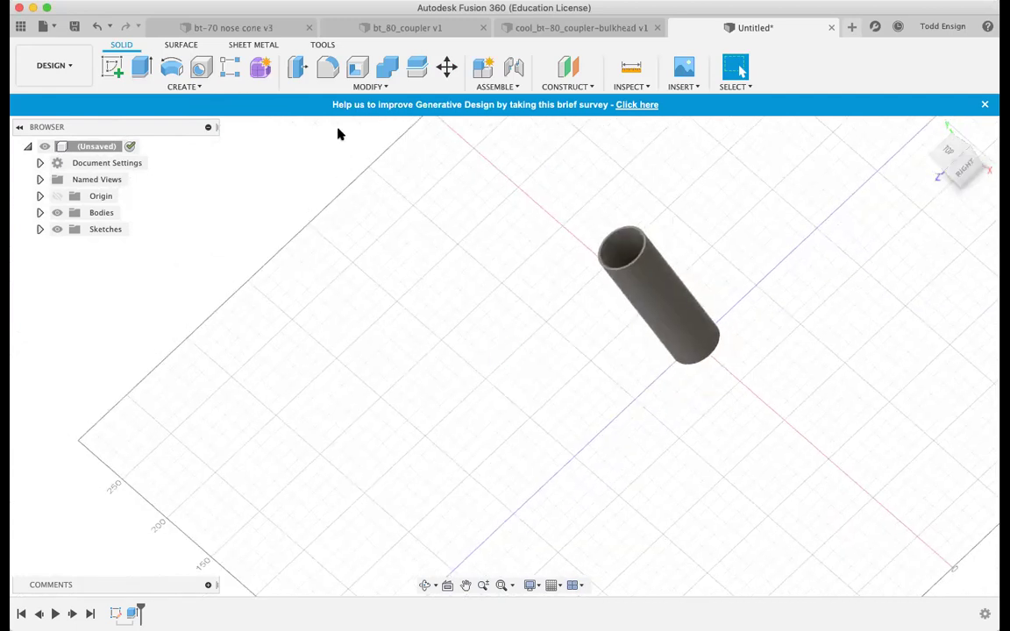
Start a new design and sketch on the XZ ground plane, viewed from the top.
{"action": "left_click", "coordinate": [852, 28]}
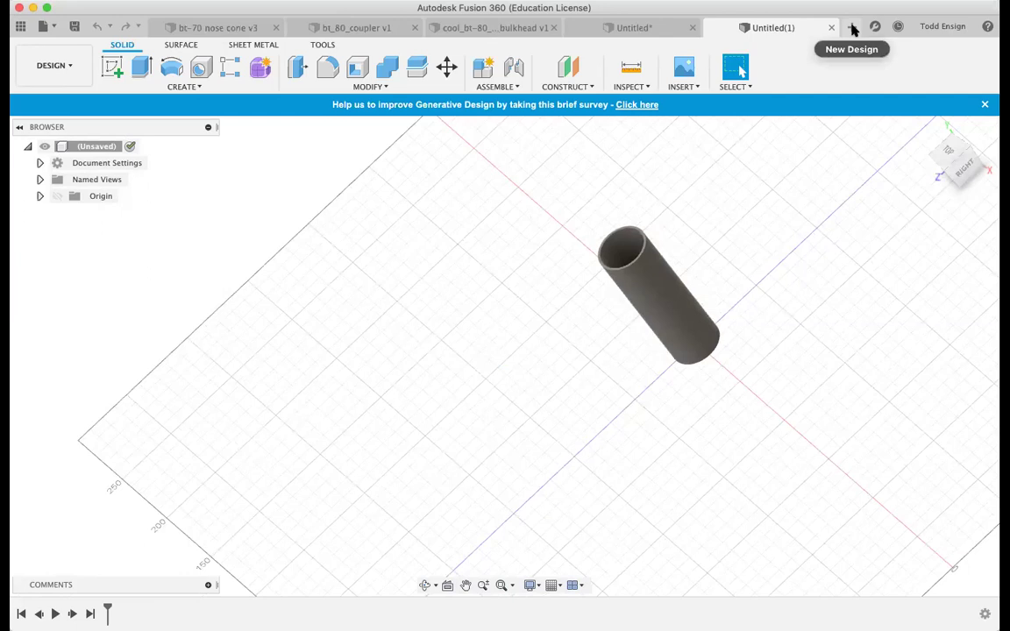
{"action": "left_click", "coordinate": [117, 67]}
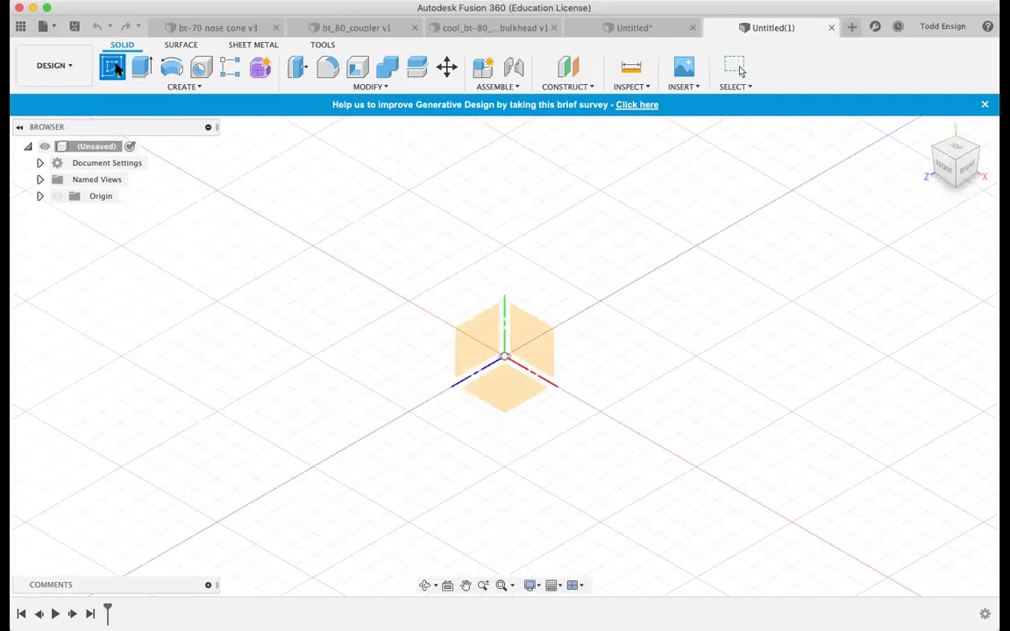
{"action": "left_click", "coordinate": [510, 399]}
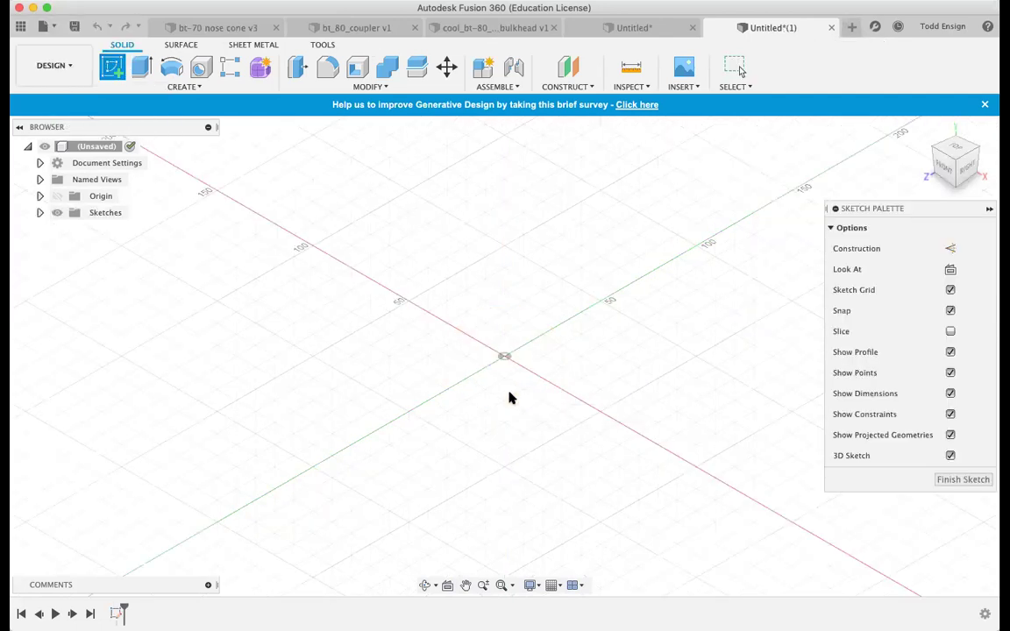
{"action": "left_click", "coordinate": [957, 151]}
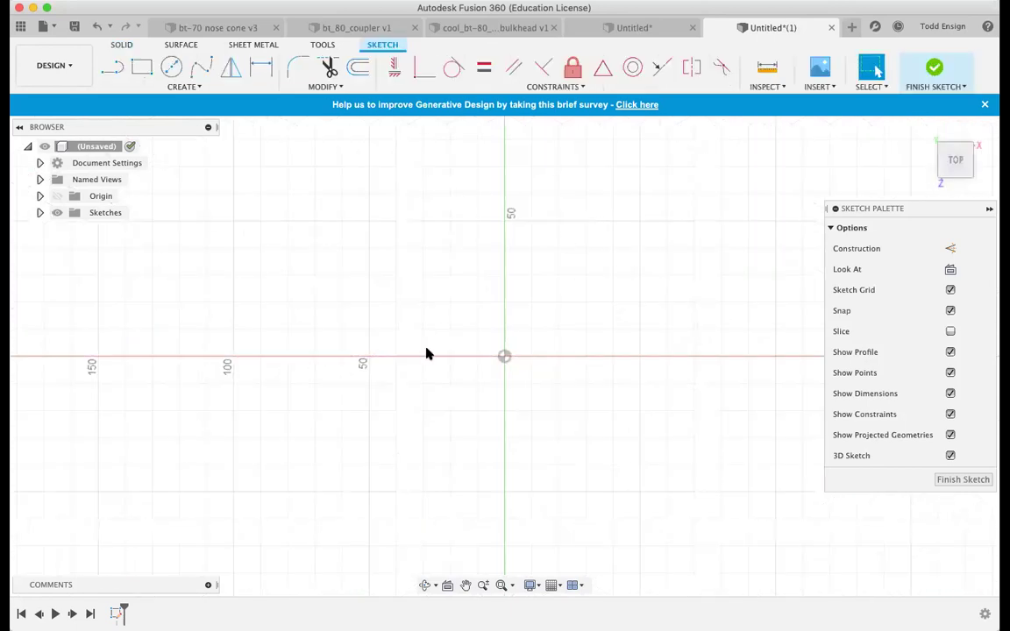
Draw two origin-centred circles with diameters of 65 mm and 32.1 mm.
{"action": "left_click", "coordinate": [171, 67]}
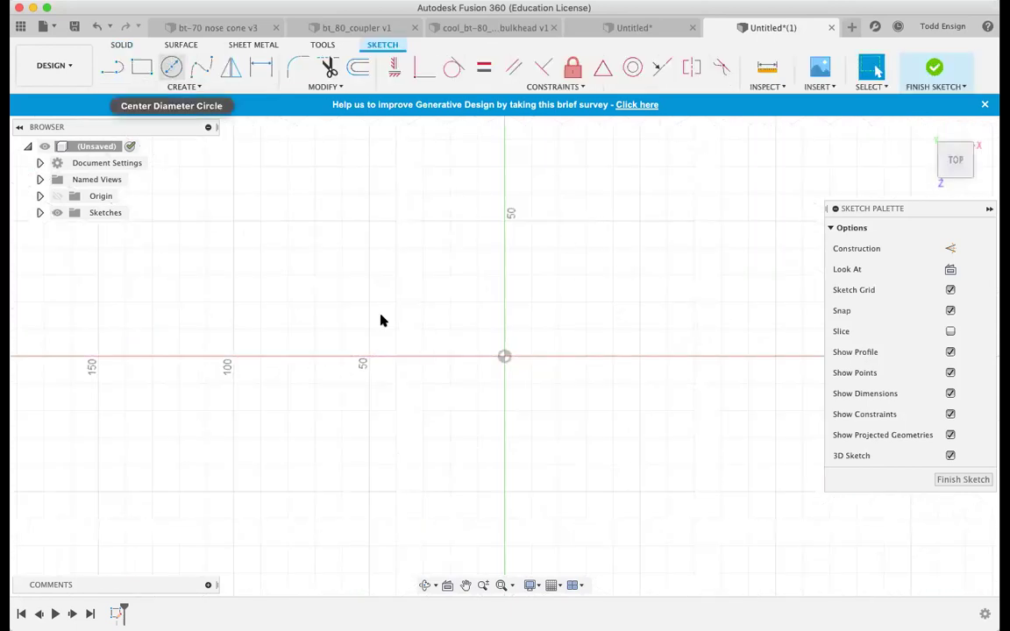
{"action": "left_click", "coordinate": [505, 357]}
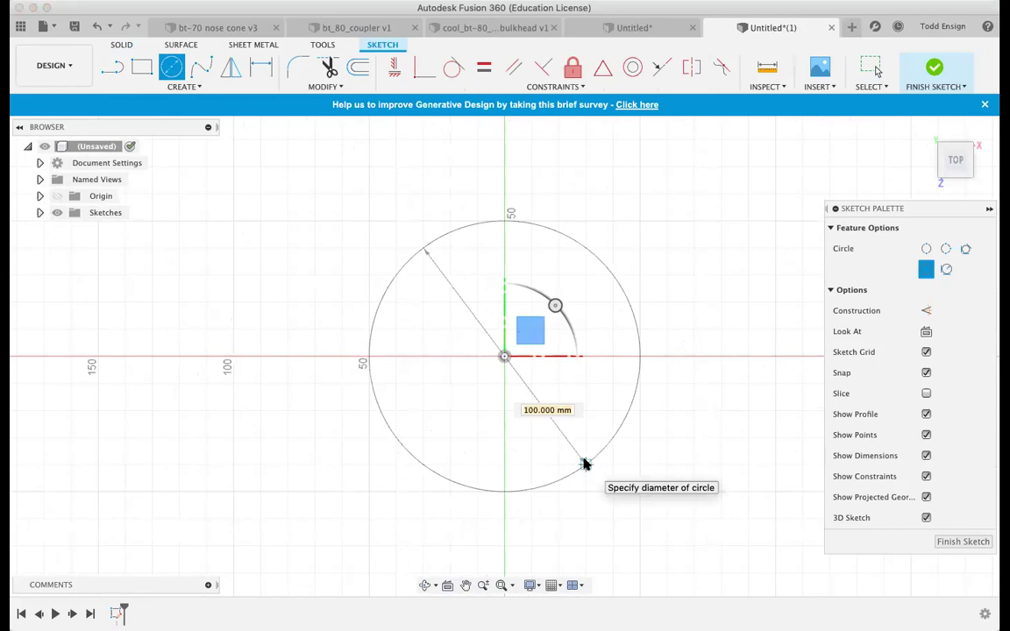
{"action": "type", "text": "65"}
{"action": "key", "text": "Return"}
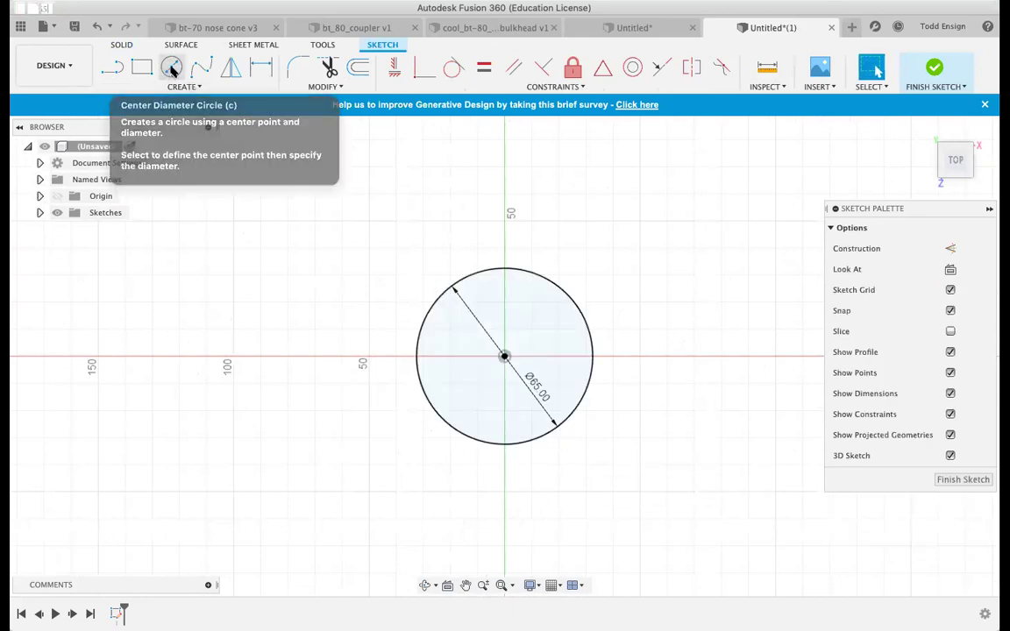
{"action": "left_click", "coordinate": [172, 69]}
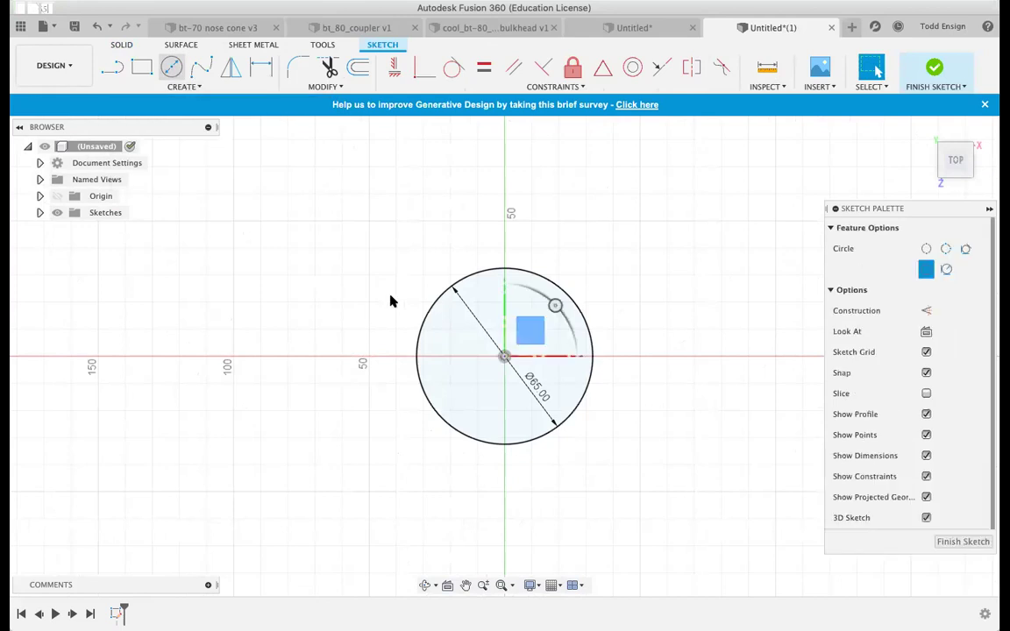
{"action": "left_click", "coordinate": [504, 357]}
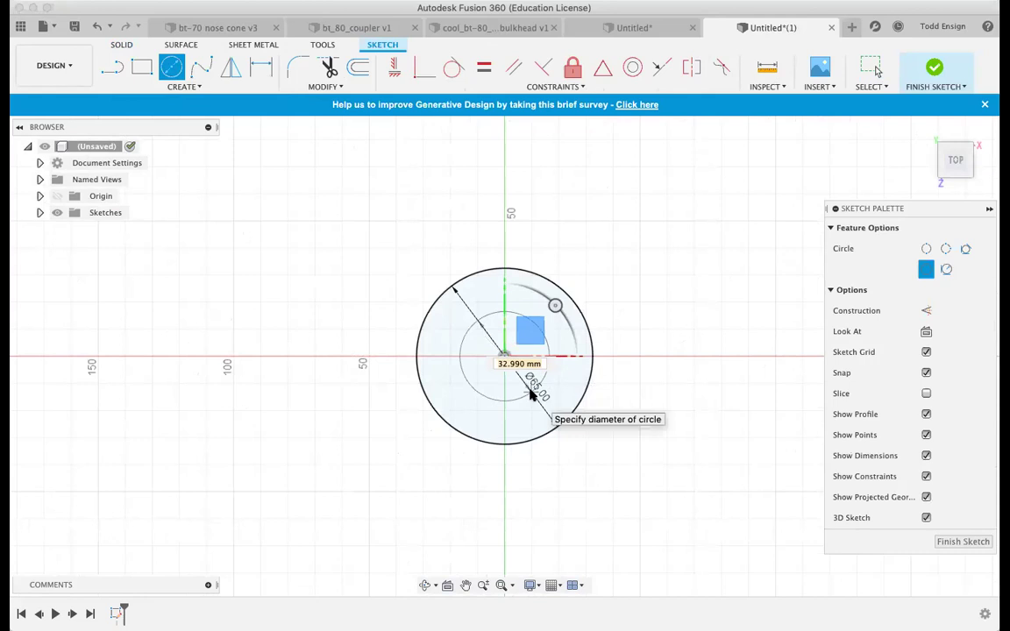
{"action": "type", "text": "32.1"}
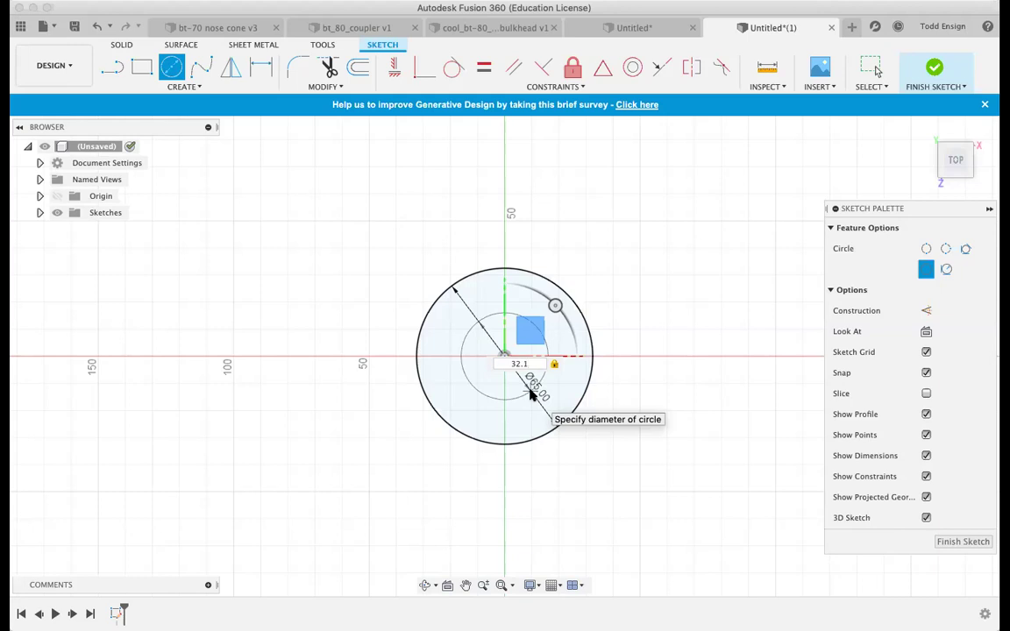
{"action": "key", "text": "Return"}
{"action": "key", "text": "Escape"}
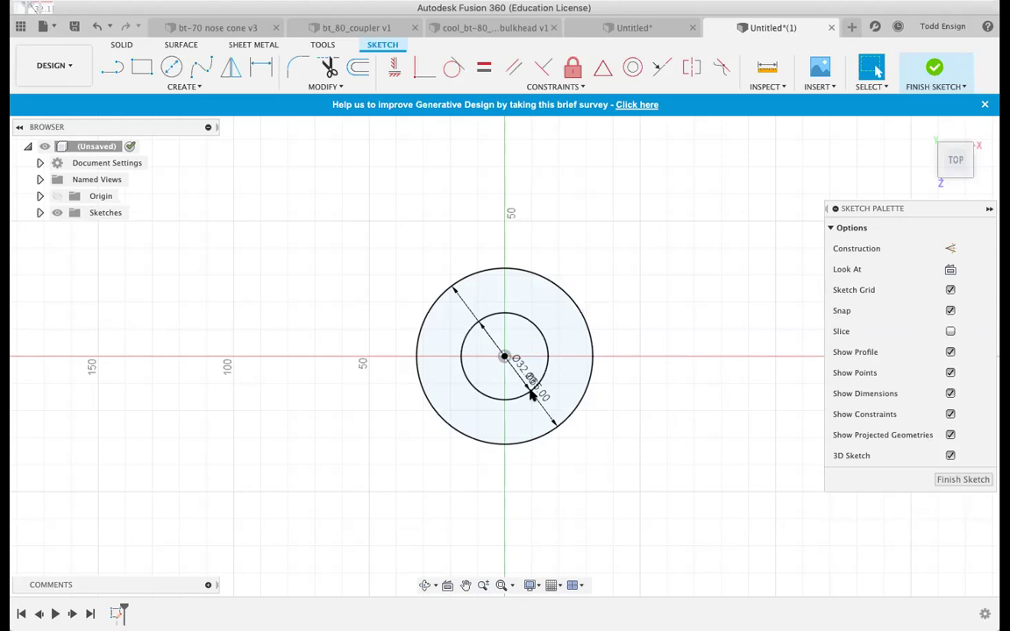
Finish the sketch and extrude the ring between the circles 3 mm.
{"action": "left_click", "coordinate": [935, 74]}
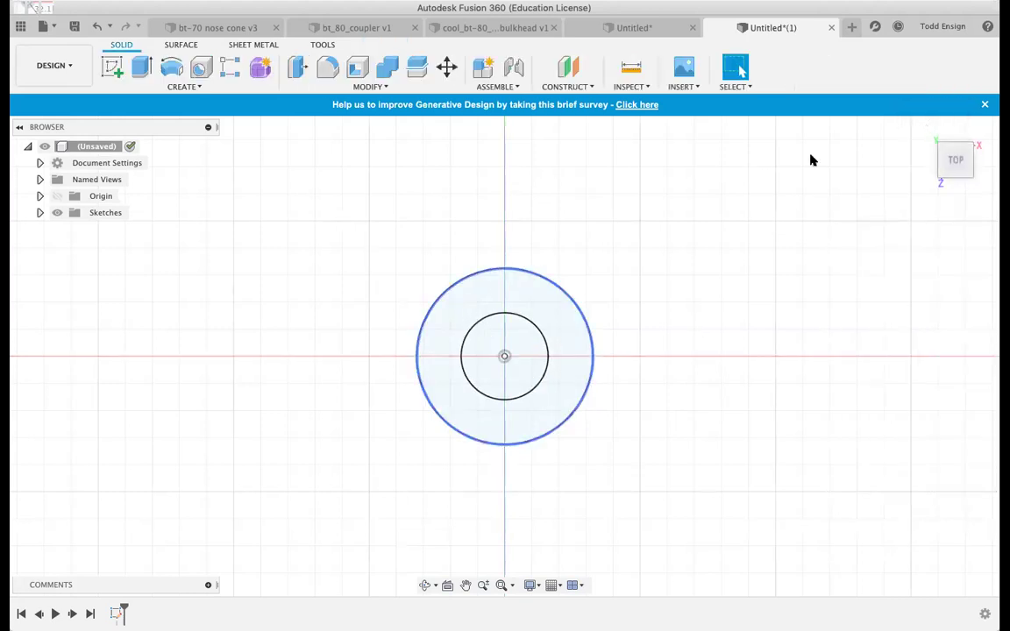
{"action": "left_click", "coordinate": [925, 131]}
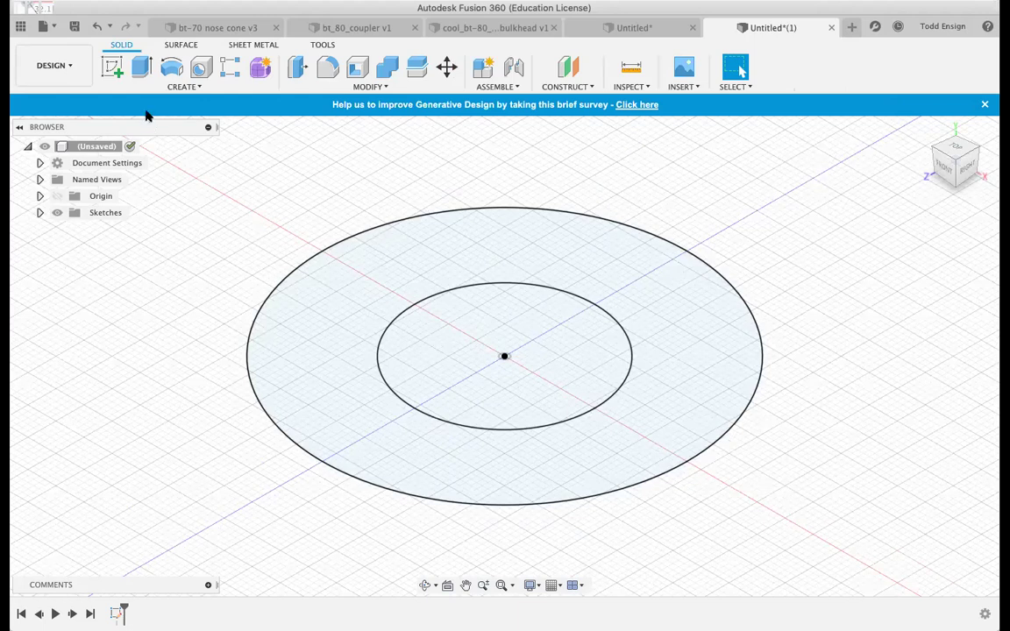
{"action": "left_click", "coordinate": [142, 68]}
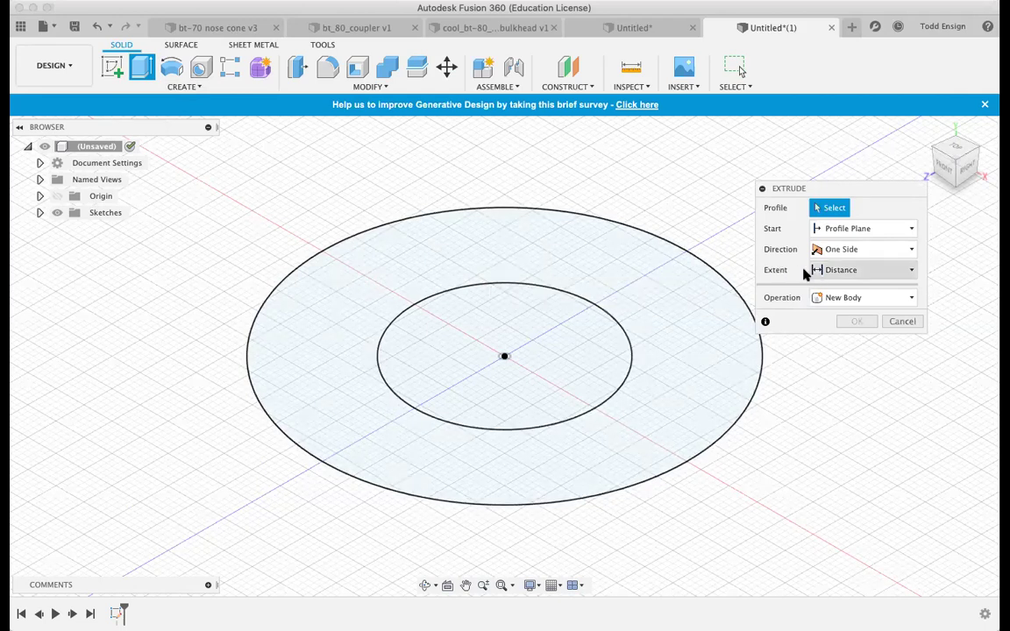
{"action": "left_click", "coordinate": [685, 289]}
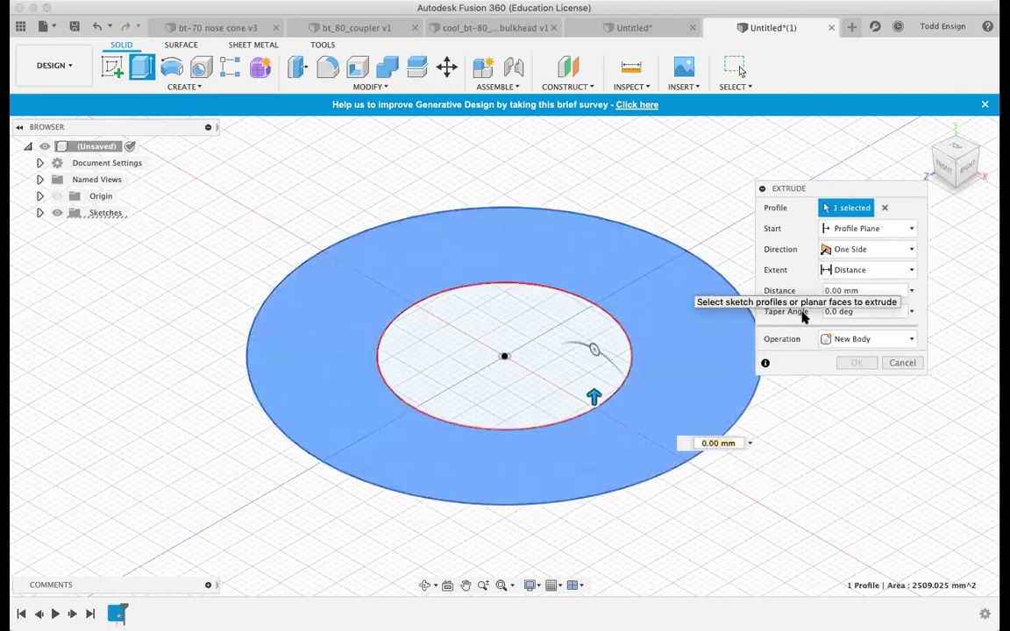
{"action": "left_click", "coordinate": [840, 292]}
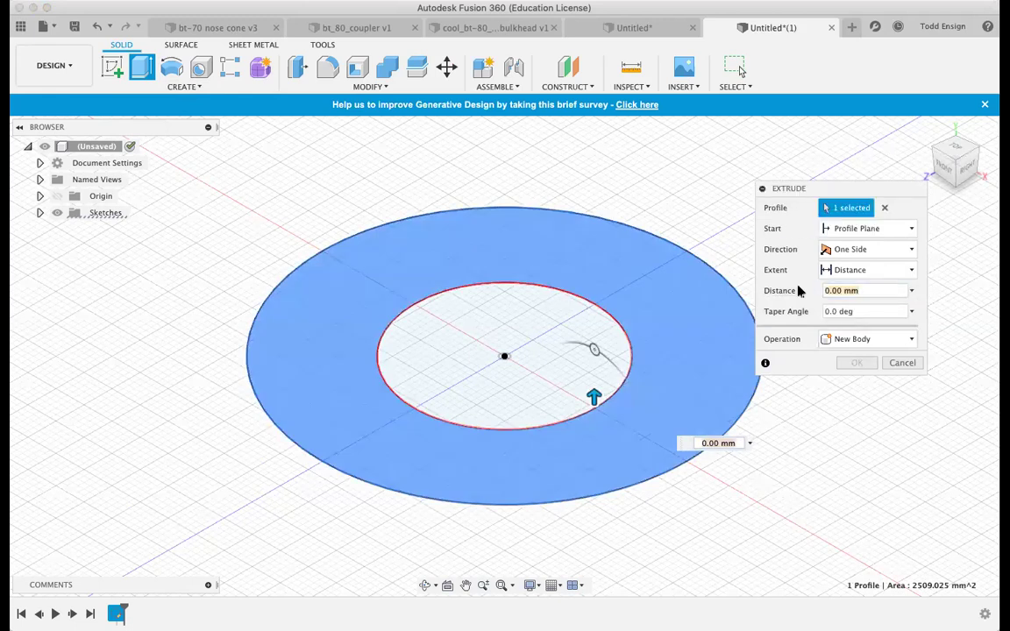
{"action": "type", "text": "3"}
{"action": "key", "text": "Return"}
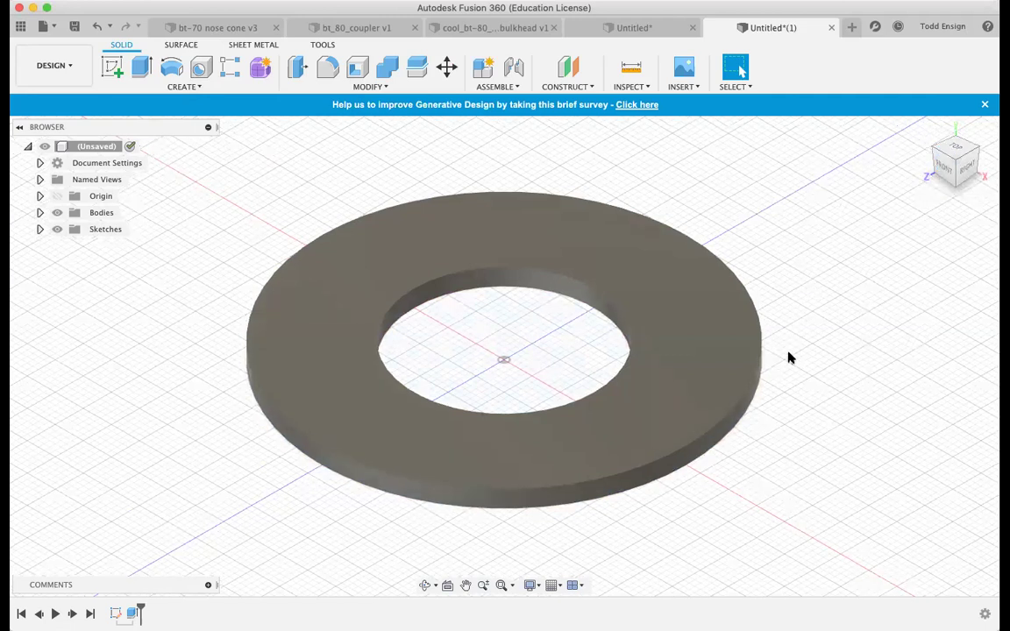
Dismiss the accidental second extrude and orbit to view the ring from above.
{"action": "right_click_drag", "start_coordinate": [789, 356], "coordinate": [789, 263]}
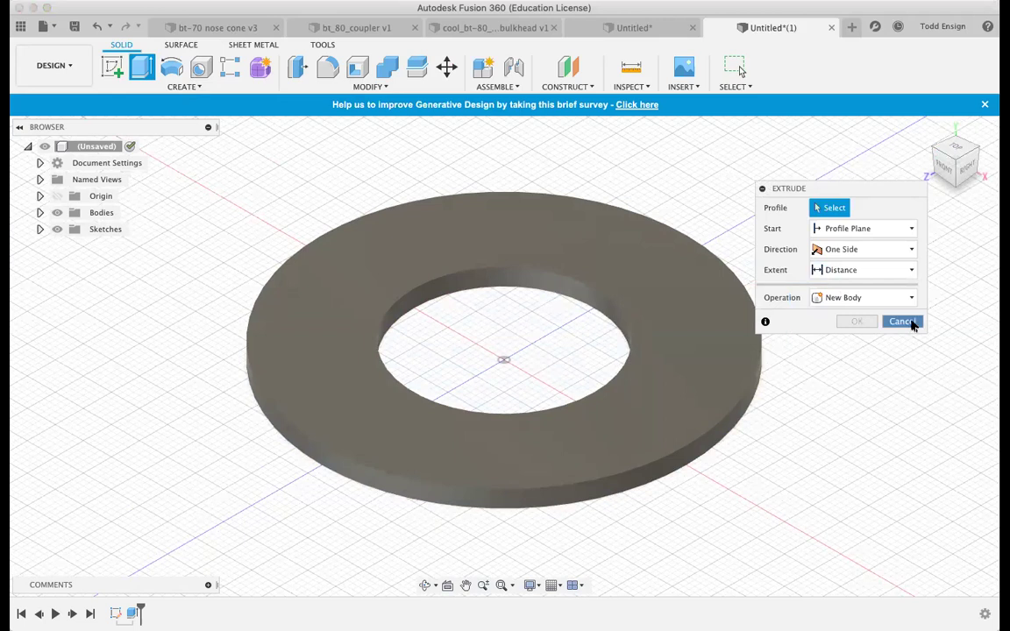
{"action": "left_click", "coordinate": [910, 323]}
{"action": "mouse_move", "coordinate": [855, 142]}
{"action": "middle_mouse_down", "text": "shift"}
{"action": "mouse_move", "coordinate": [919, 171]}
{"action": "mouse_move", "coordinate": [912, 135]}
{"action": "mouse_move", "coordinate": [902, 123]}
{"action": "mouse_move", "coordinate": [887, 194]}
{"action": "mouse_move", "coordinate": [880, 169]}
{"action": "middle_mouse_up", "text": "shift"}
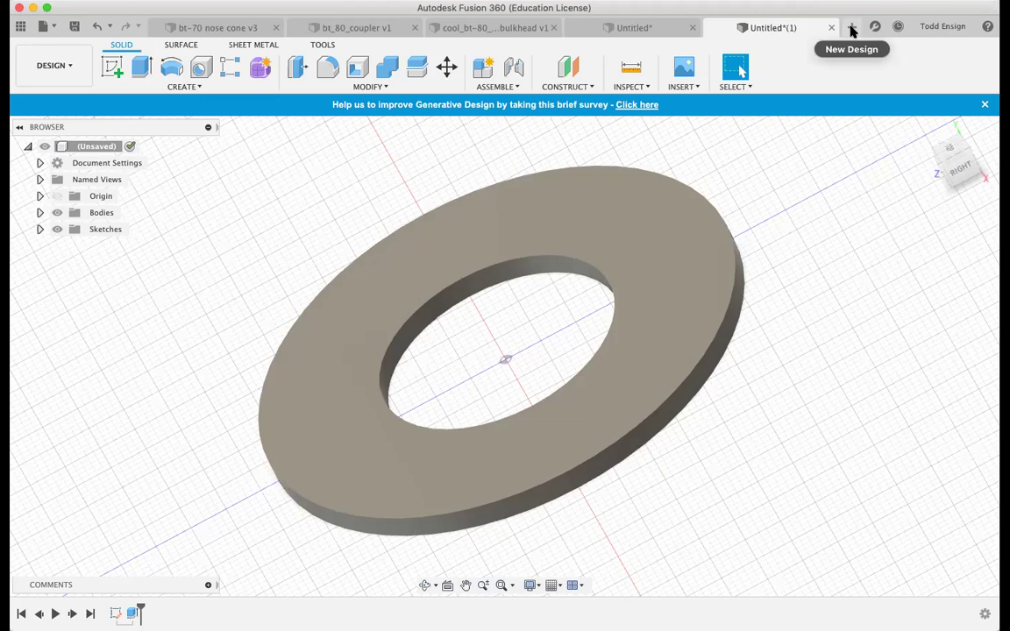
{"action": "left_click", "coordinate": [852, 28]}
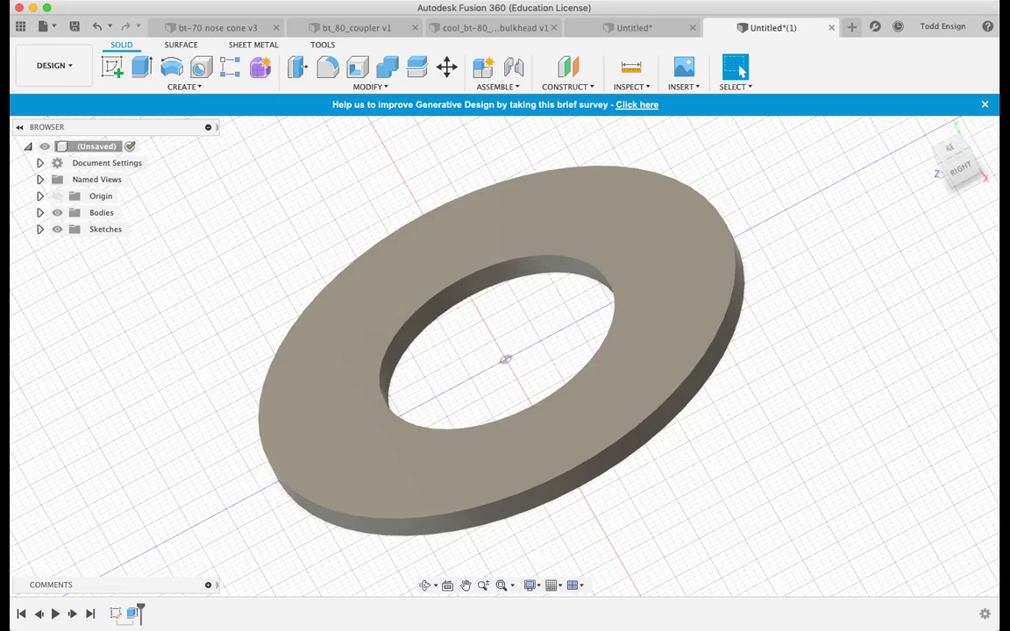
Start another new design with a sketch on the vertical front origin plane.
{"action": "left_click", "coordinate": [852, 29]}
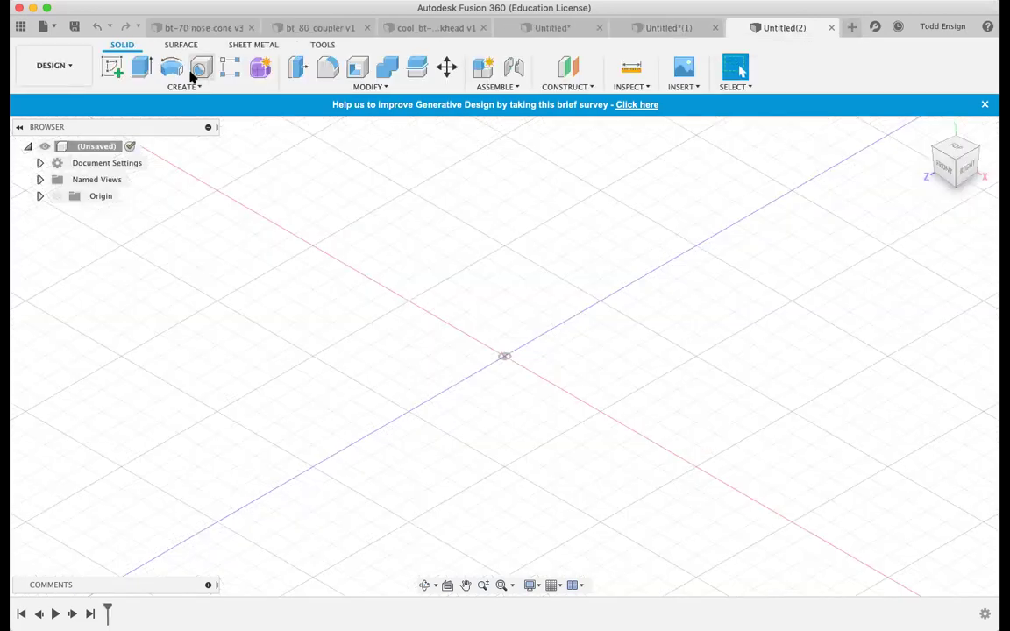
{"action": "left_click", "coordinate": [112, 70]}
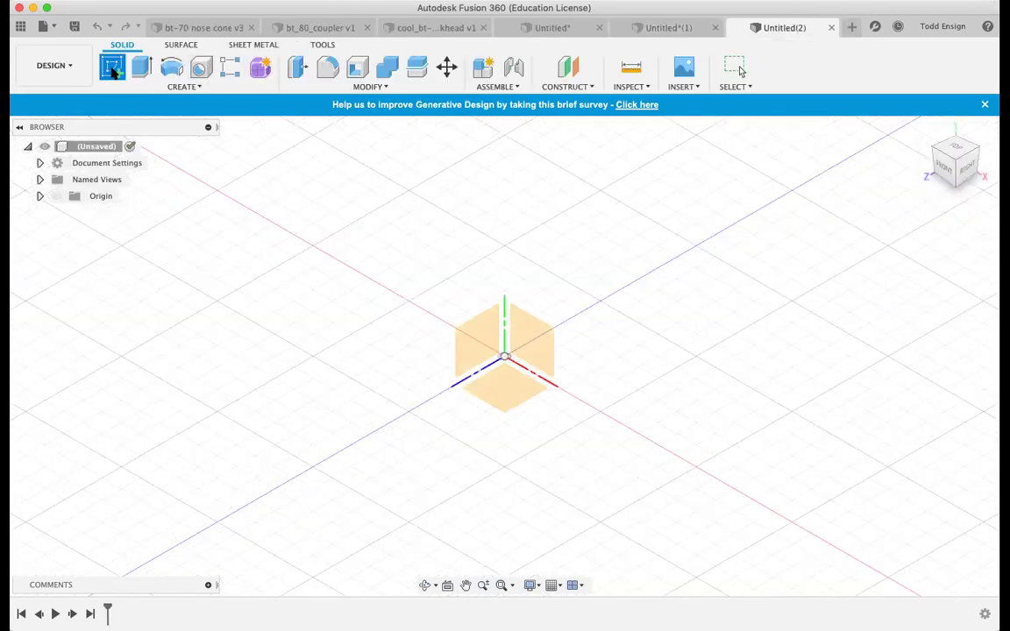
{"action": "left_click", "coordinate": [539, 342]}
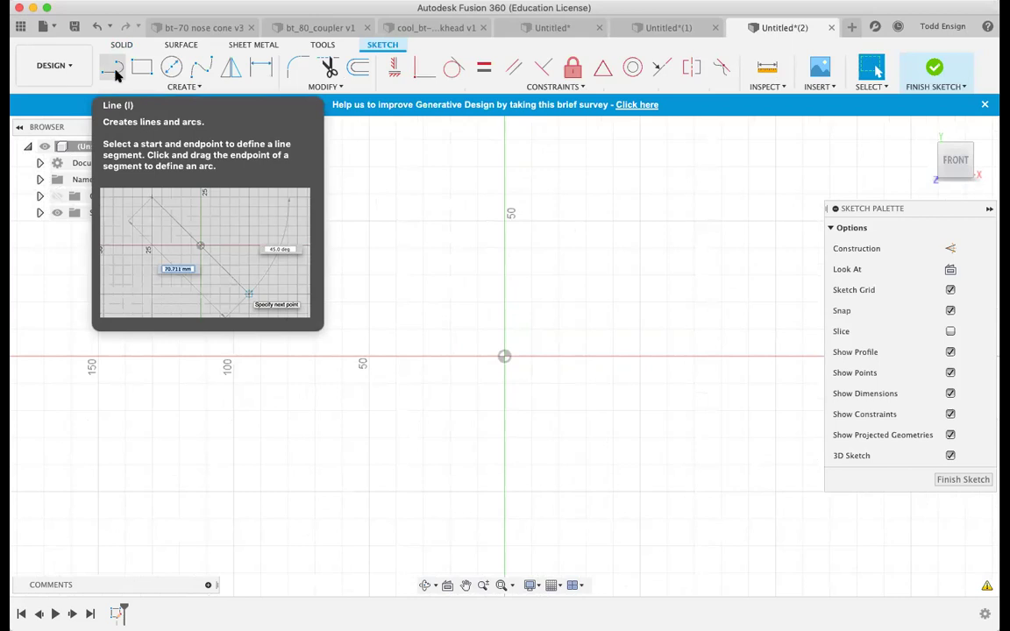
With the Line tool, zoom around the origin and start a line near the axis top.
{"action": "left_click", "coordinate": [112, 69]}
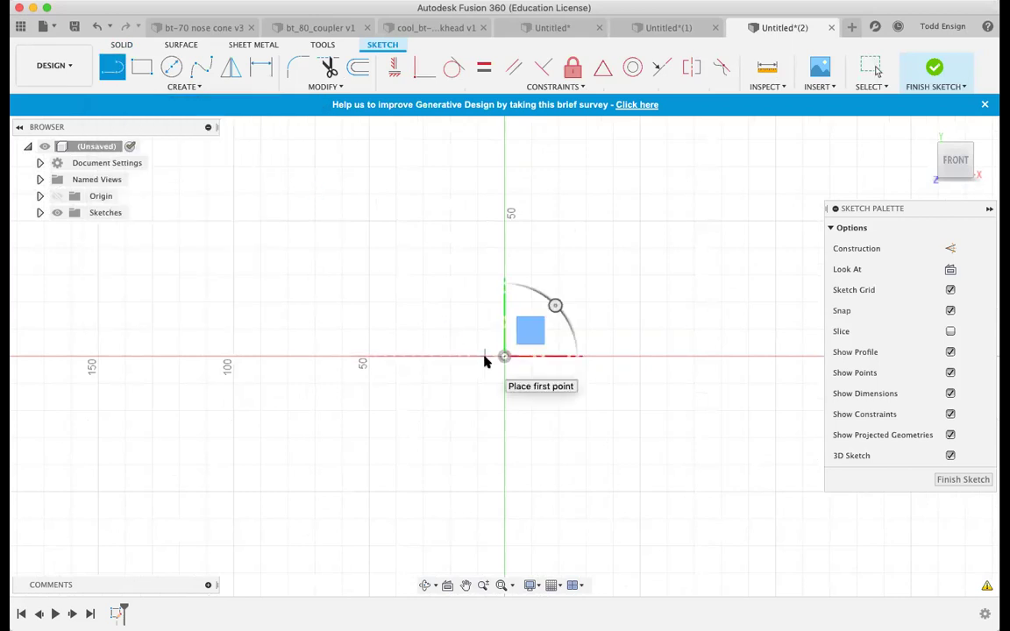
{"action": "scroll", "coordinate": [484, 362], "scroll_direction": "down", "scroll_amount": 3}
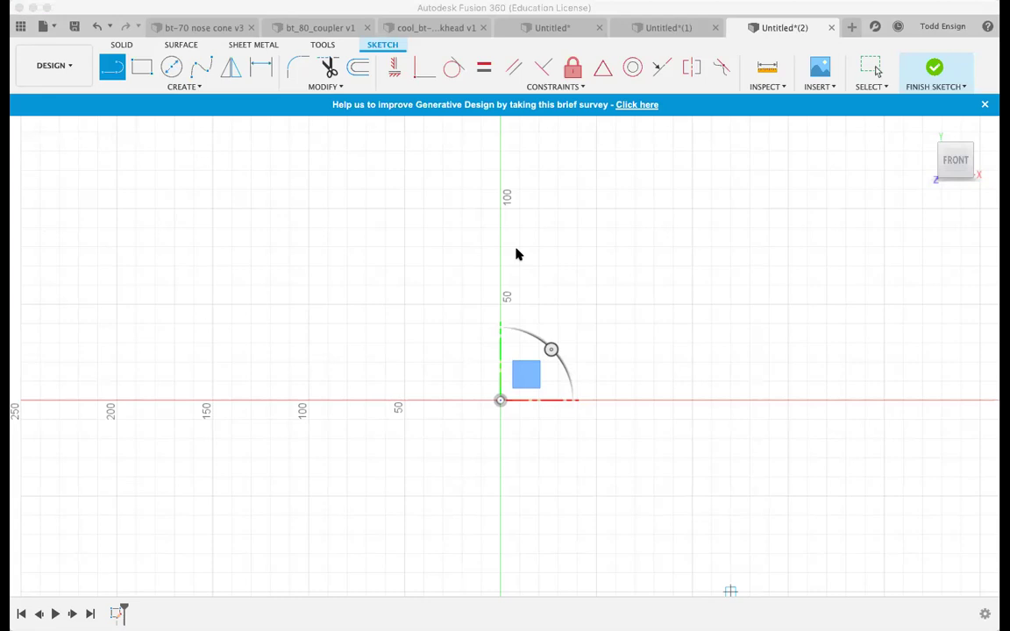
{"action": "scroll", "coordinate": [553, 217], "scroll_direction": "up", "scroll_amount": 1}
{"action": "left_click", "coordinate": [552, 218]}
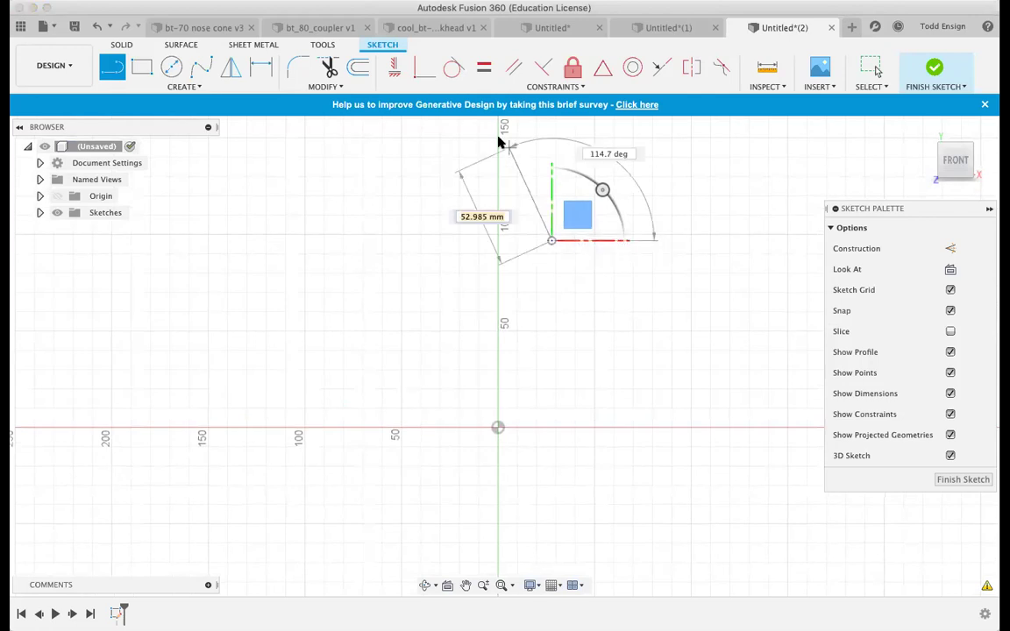
Draw a vertical line from the 150 mm mark down to the sketch origin.
{"action": "key", "text": "Escape"}
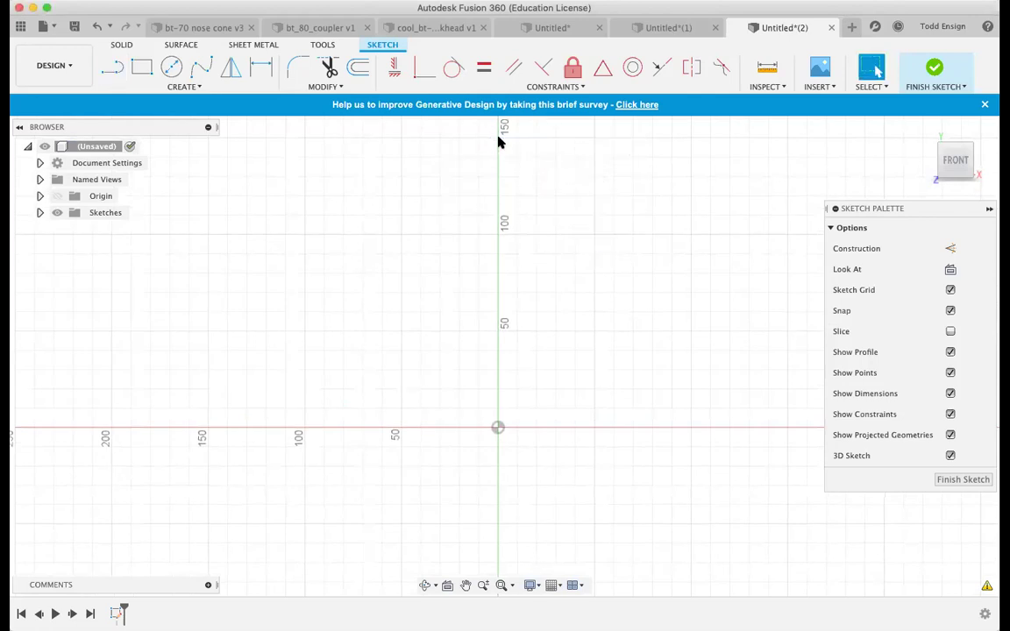
{"action": "left_click", "coordinate": [118, 66]}
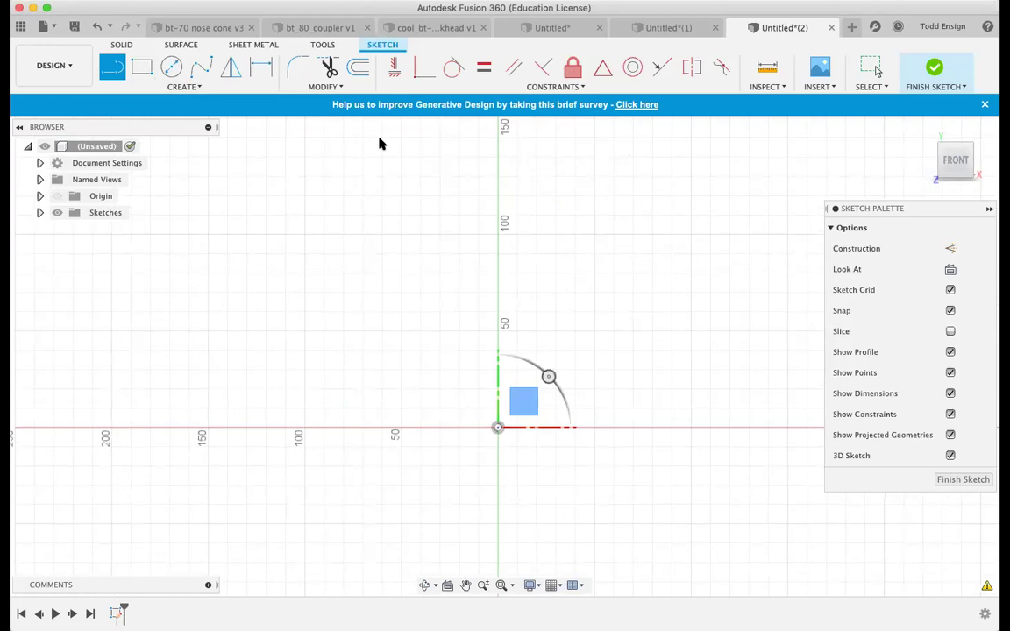
{"action": "left_click_drag", "start_coordinate": [500, 141], "coordinate": [497, 428]}
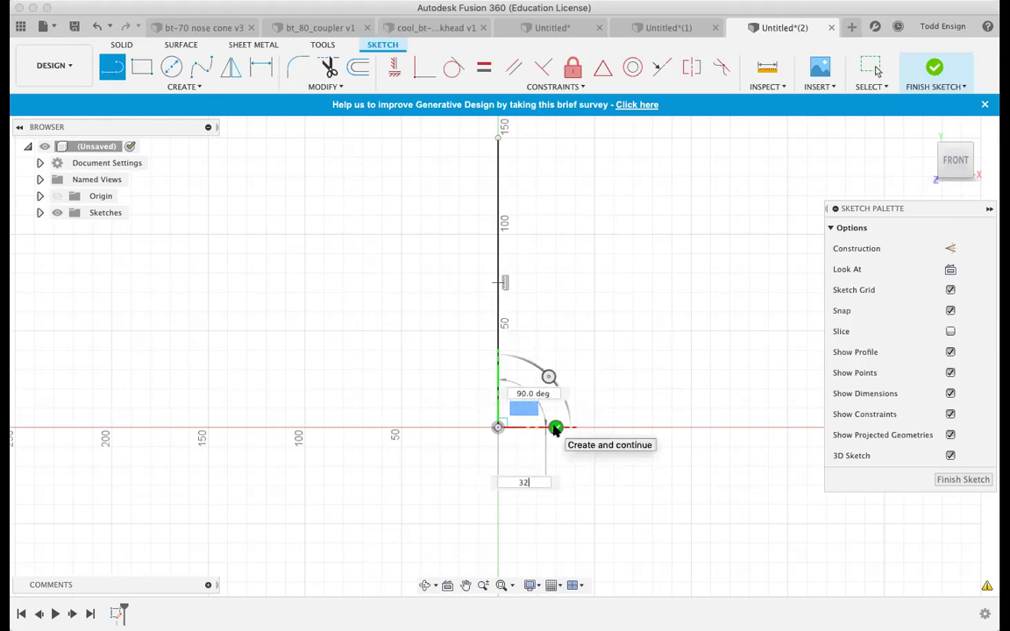
{"action": "type", "text": "32.5"}
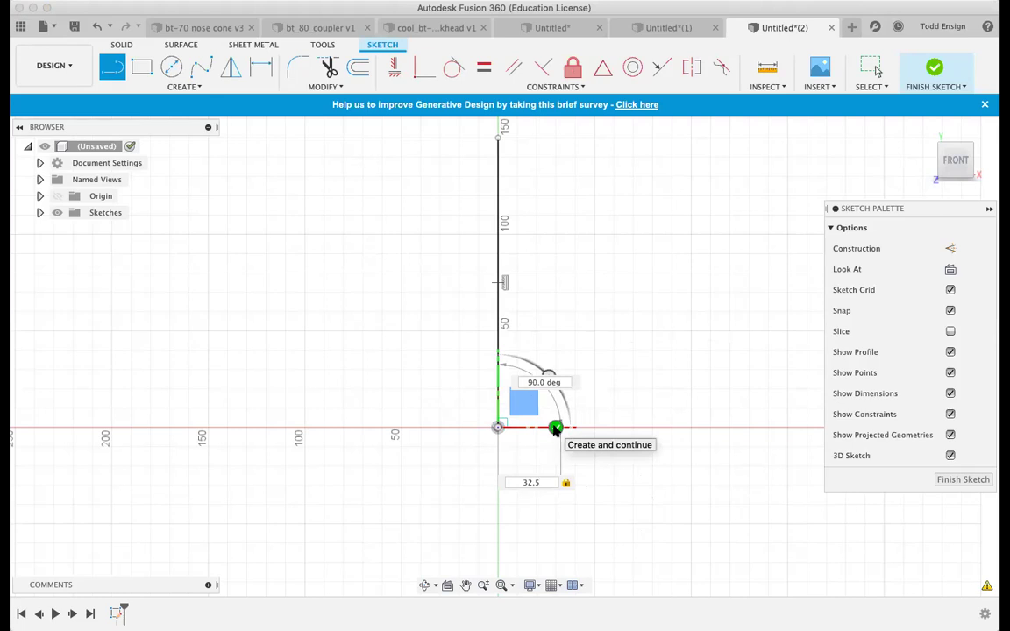
{"action": "key", "text": "Escape"}
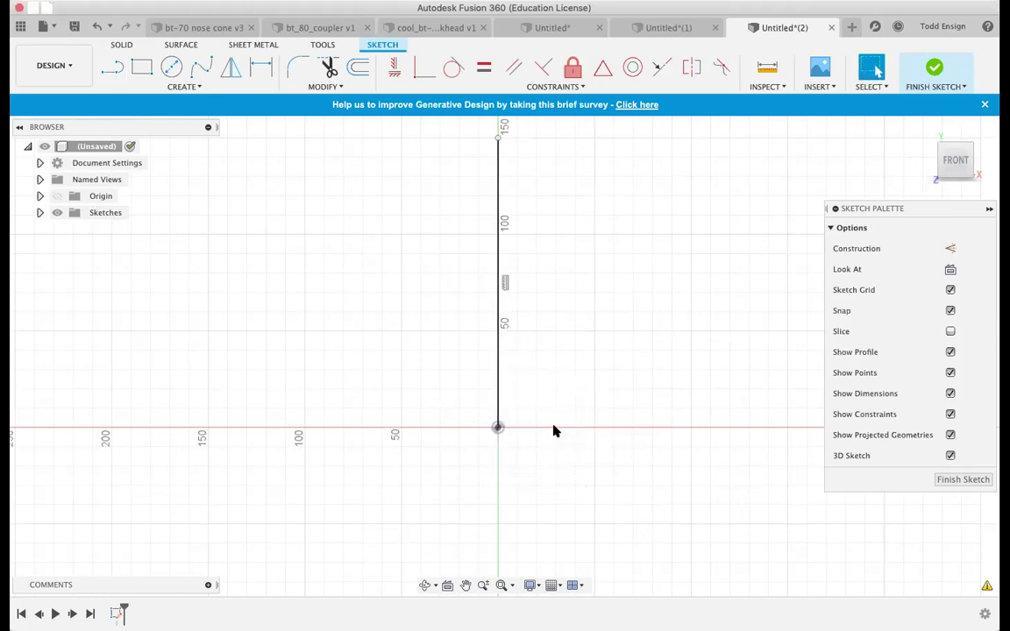
Draw a 32.5 mm horizontal base line starting at the sketch origin.
{"action": "left_click", "coordinate": [114, 67]}
{"action": "left_click", "coordinate": [497, 427]}
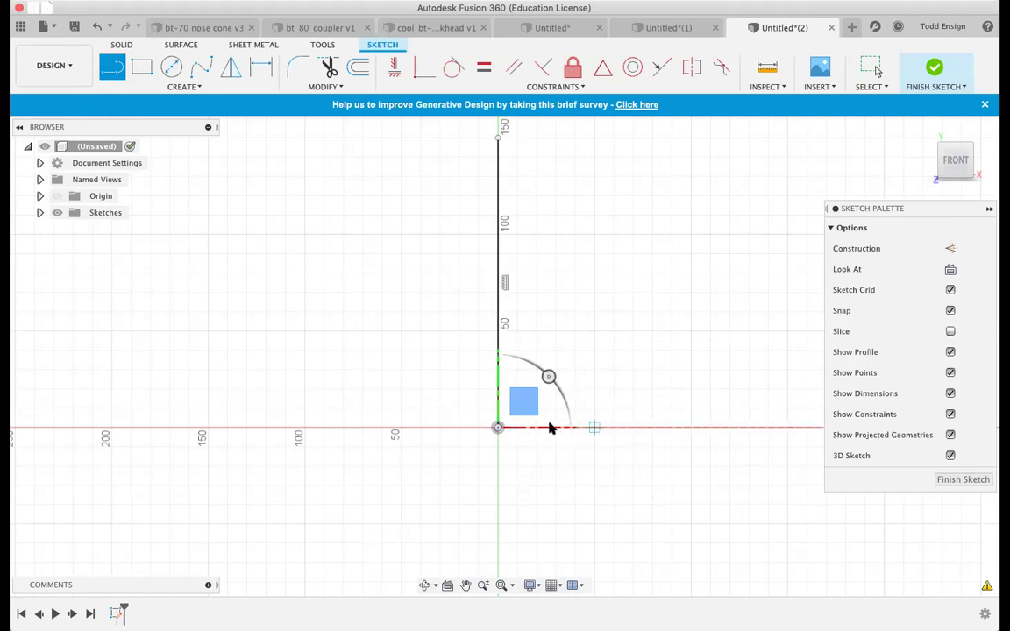
{"action": "scroll", "coordinate": [548, 429], "scroll_direction": "up", "scroll_amount": 2}
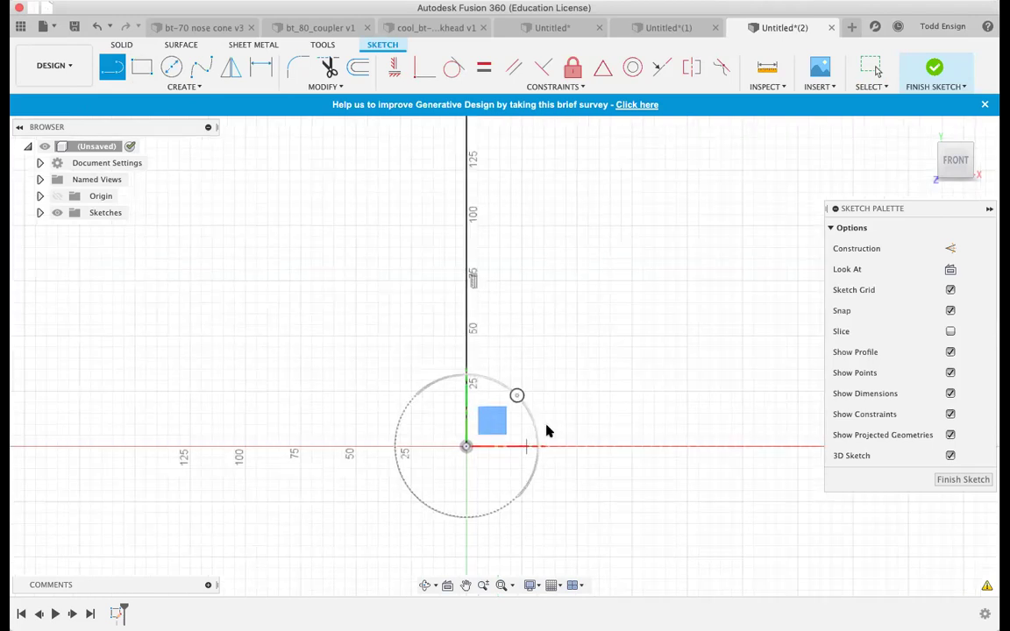
{"action": "scroll", "coordinate": [546, 431], "scroll_direction": "up", "scroll_amount": 2}
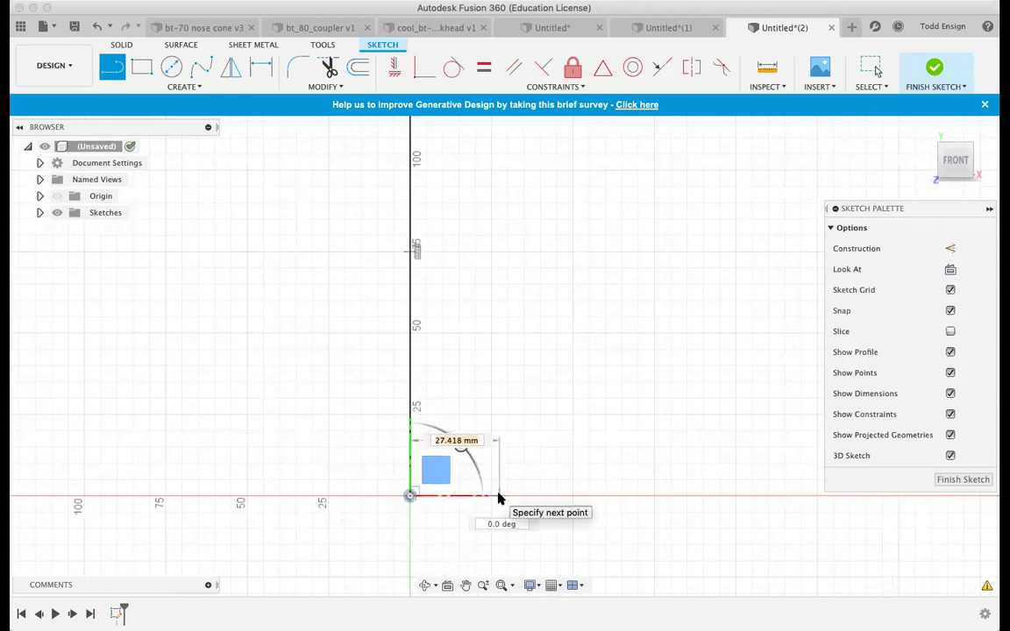
{"action": "type", "text": "32.5"}
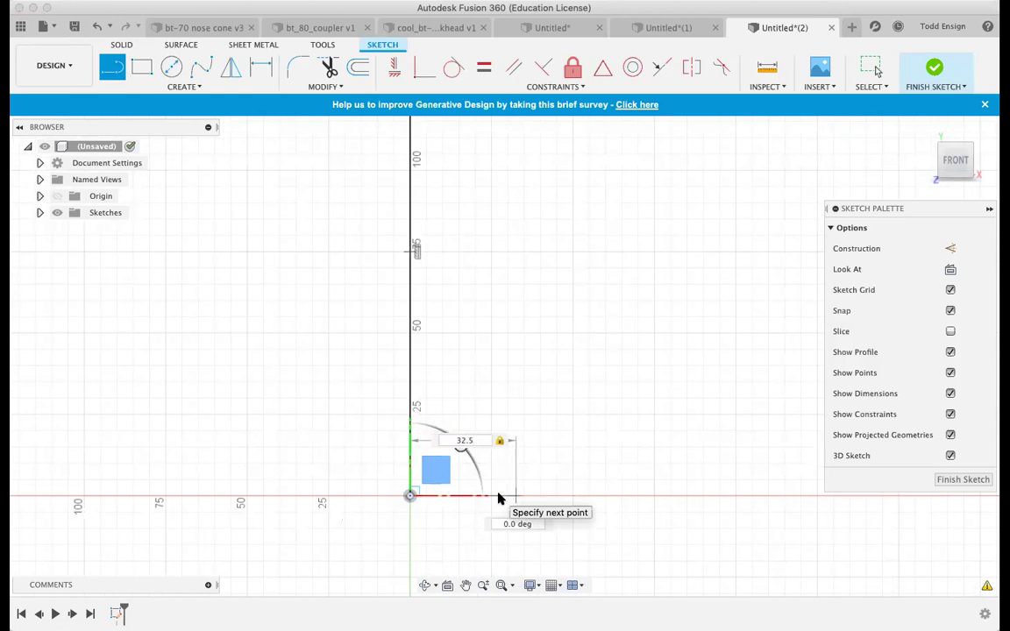
{"action": "key", "text": "Return"}
{"action": "key", "text": "Escape"}
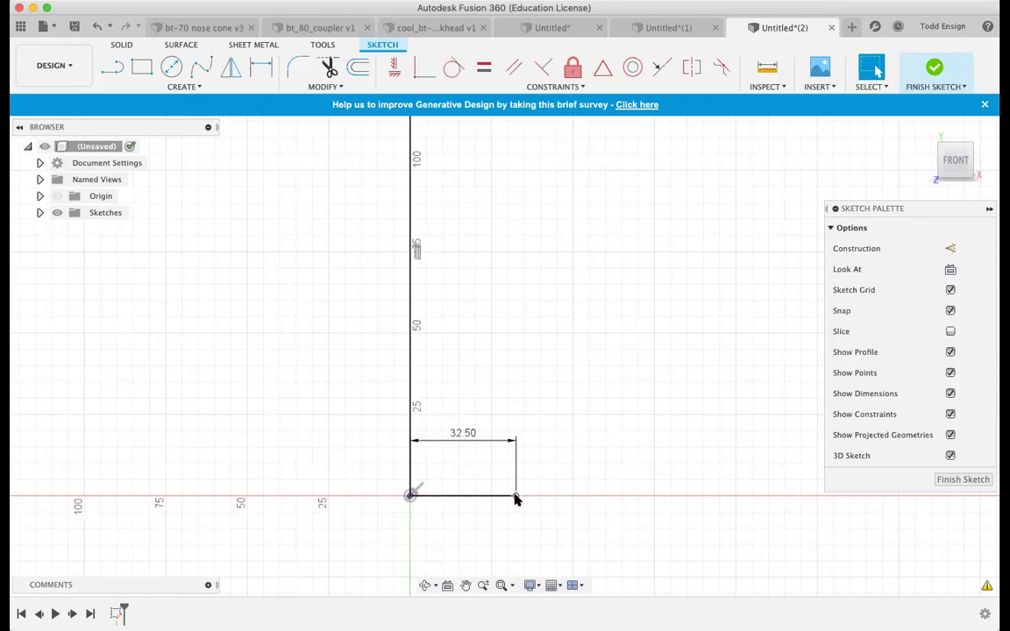
Draw a 25 mm vertical line rising from the base line's outer end.
{"action": "left_click", "coordinate": [112, 67]}
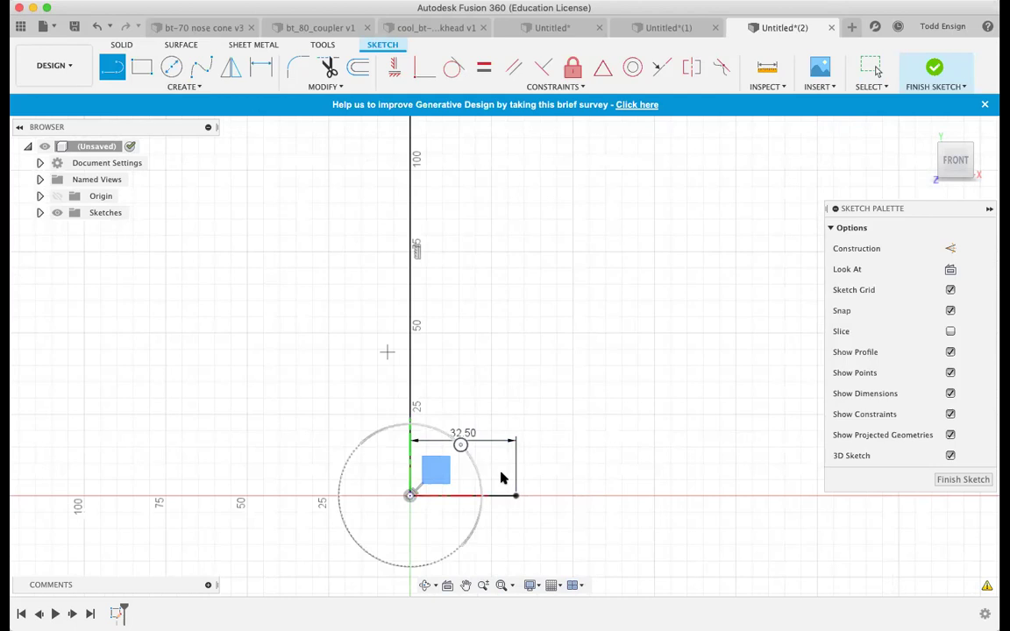
{"action": "left_click", "coordinate": [516, 498]}
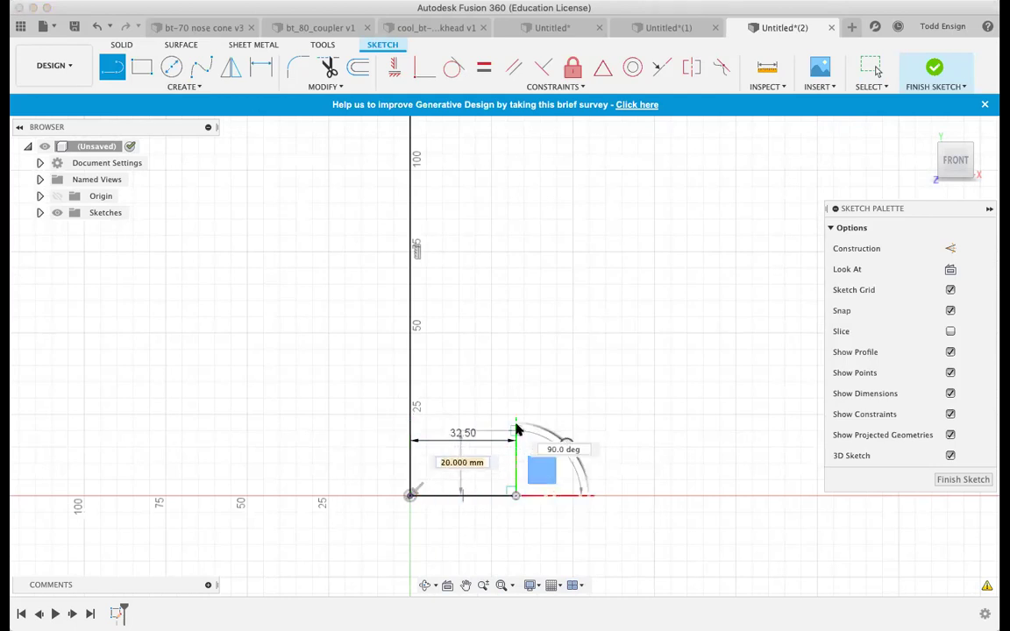
{"action": "type", "text": "25"}
{"action": "key", "text": "Tab"}
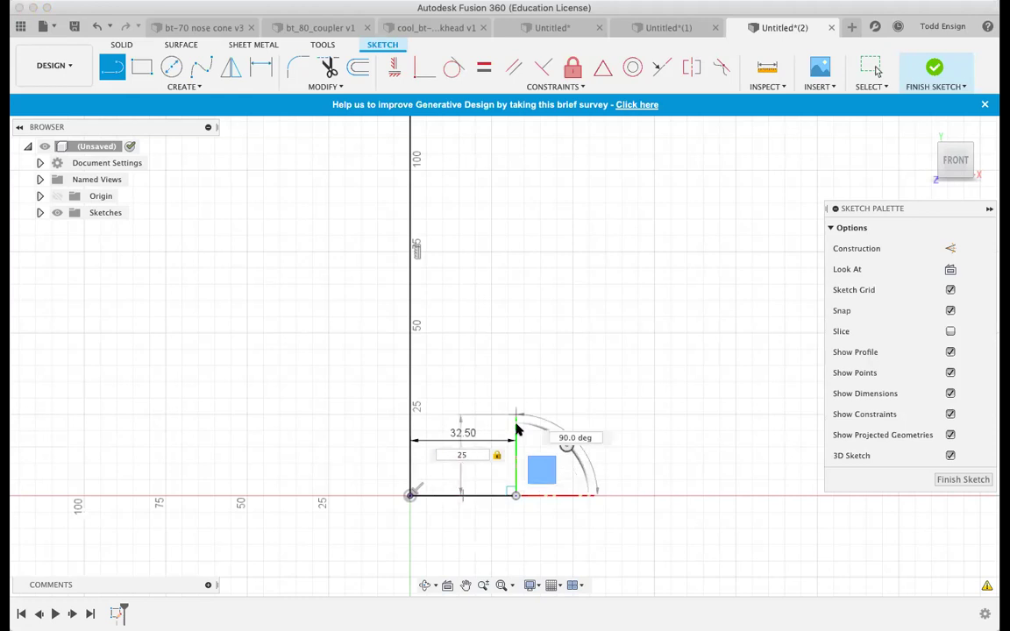
{"action": "left_click", "coordinate": [518, 428]}
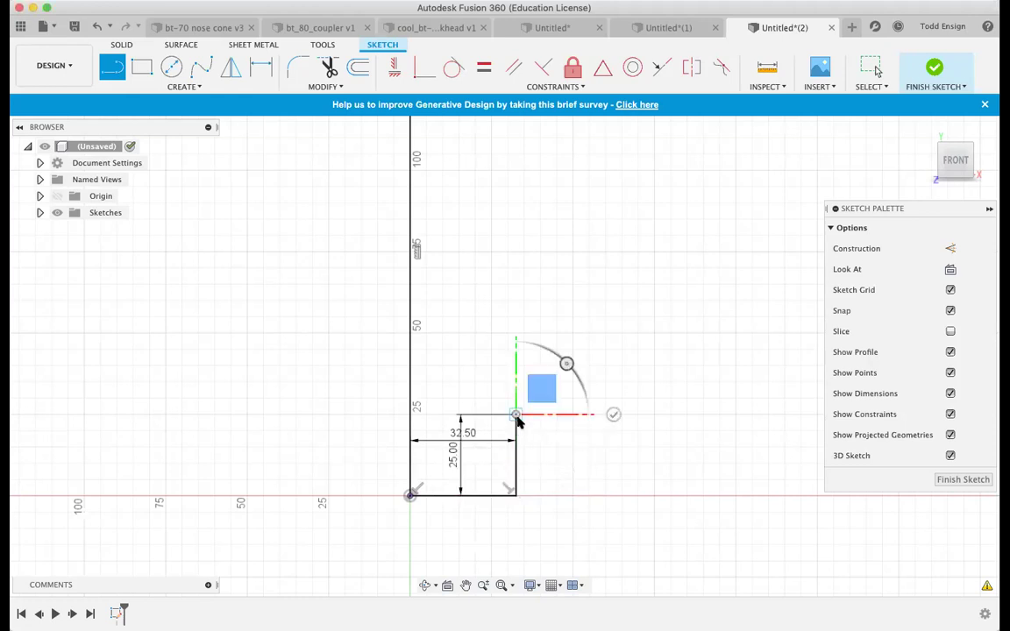
{"action": "scroll", "coordinate": [523, 417], "scroll_direction": "up", "scroll_amount": 5}
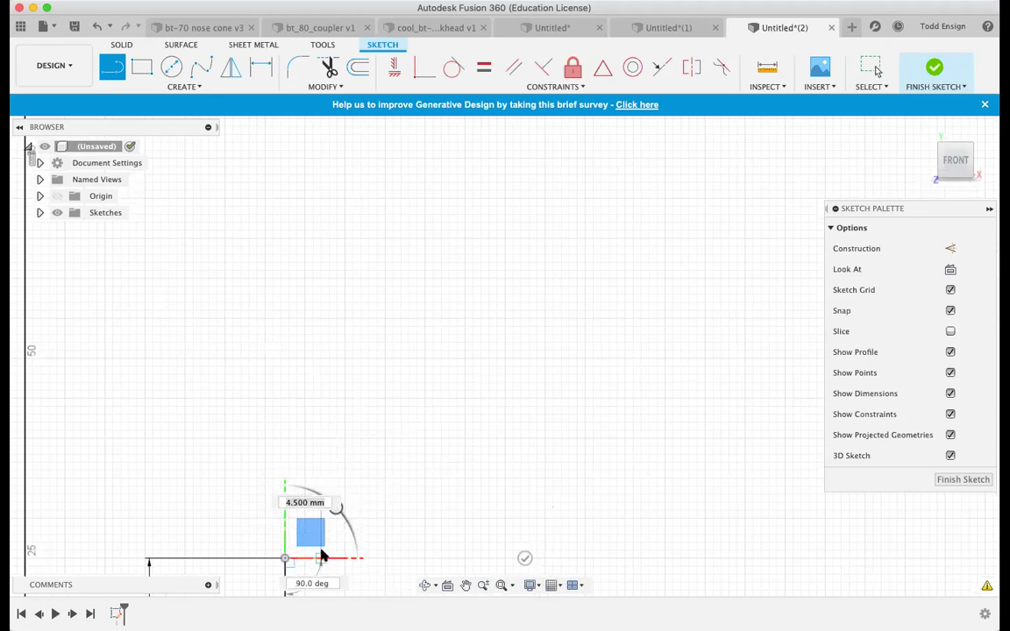
{"action": "scroll", "coordinate": [321, 555], "scroll_direction": "up", "scroll_amount": 5}
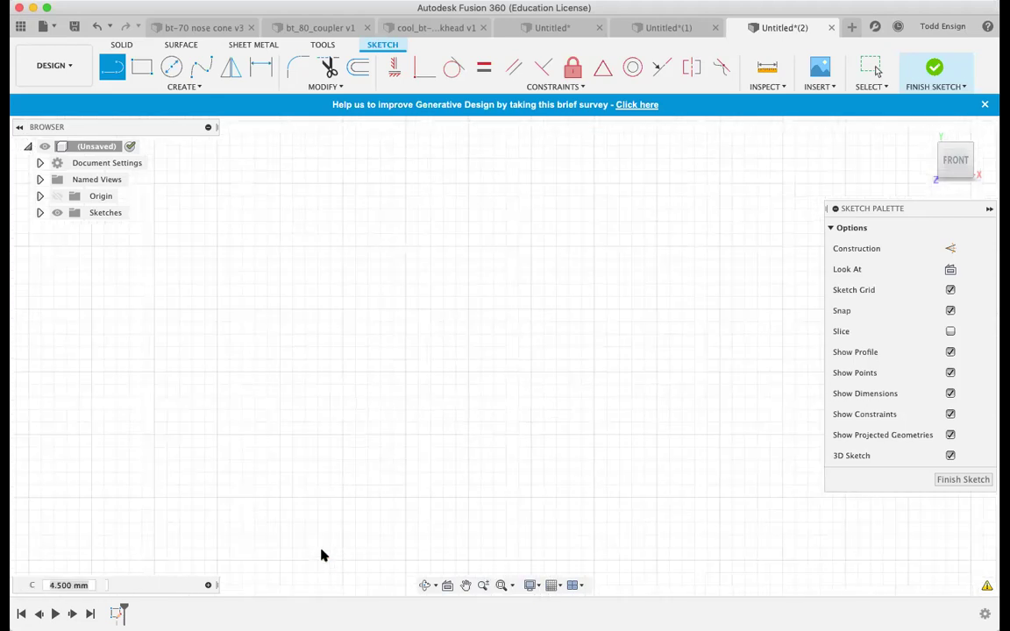
{"action": "scroll", "coordinate": [322, 556], "scroll_direction": "up", "scroll_amount": 2}
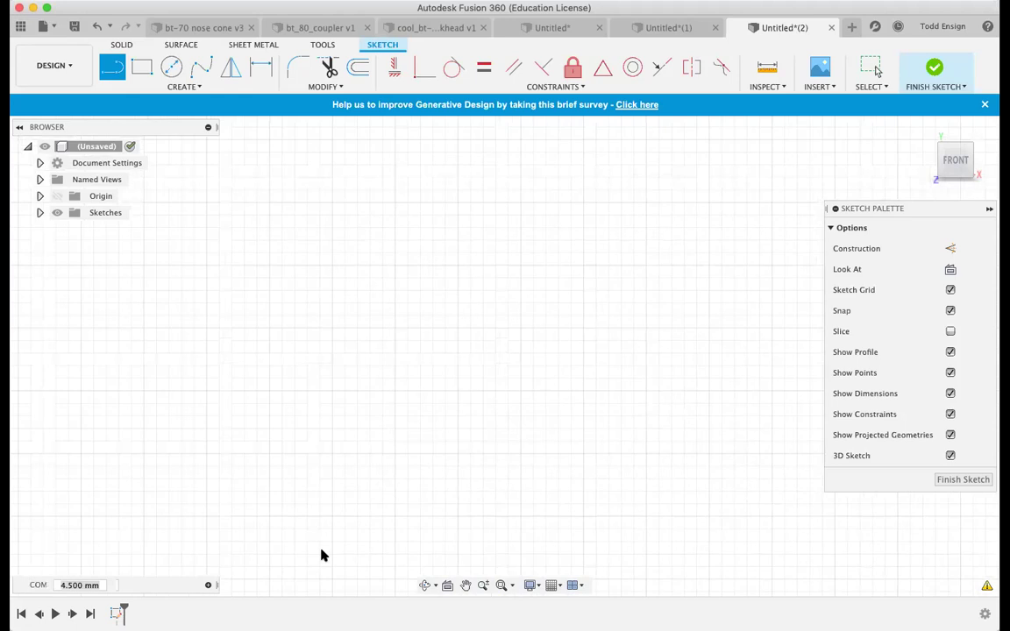
{"action": "mouse_move", "coordinate": [322, 556]}
{"action": "left_mouse_down"}
{"action": "mouse_move", "coordinate": [361, 386]}
{"action": "mouse_move", "coordinate": [393, 315]}
{"action": "left_mouse_up"}
{"action": "key", "text": "Escape"}
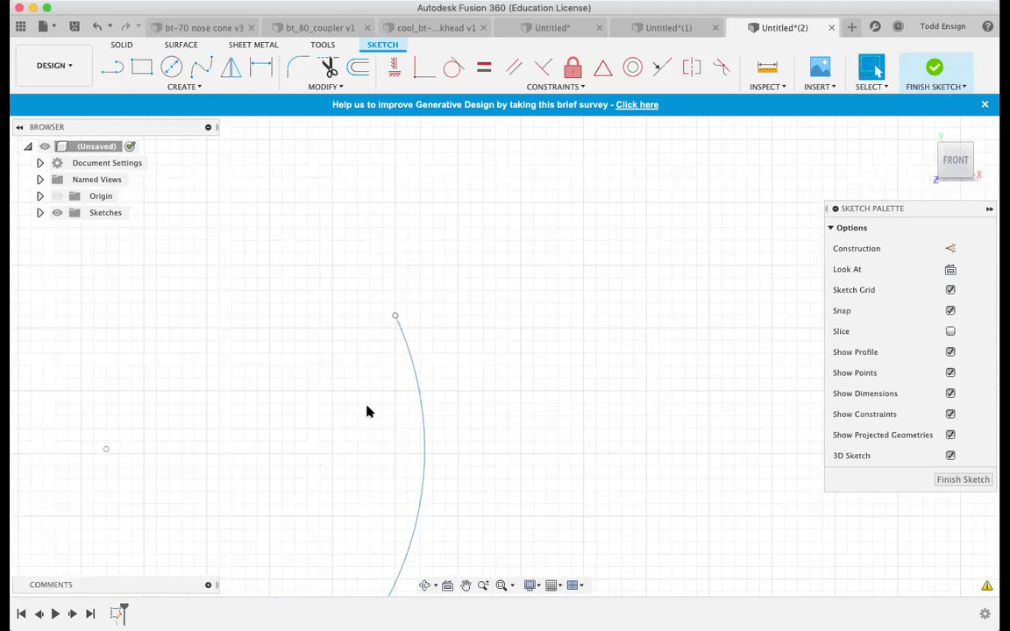
{"action": "key", "text": "super+z"}
{"action": "scroll", "coordinate": [367, 411], "scroll_direction": "down", "scroll_amount": 3}
{"action": "scroll", "coordinate": [367, 411], "scroll_direction": "down", "scroll_amount": 5}
{"action": "left_click", "coordinate": [332, 515]}
{"action": "left_click", "coordinate": [342, 379]}
{"action": "key", "text": "super+z"}
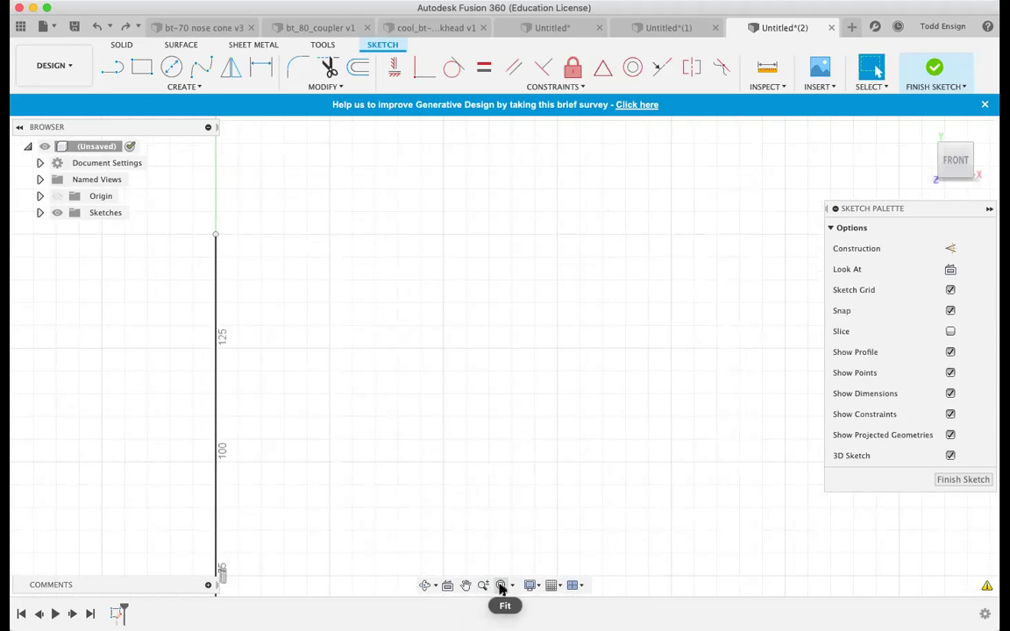
Zoom in on the top-right corner of the 32.50 × 25.00 profile and its short line.
{"action": "left_click", "coordinate": [501, 587]}
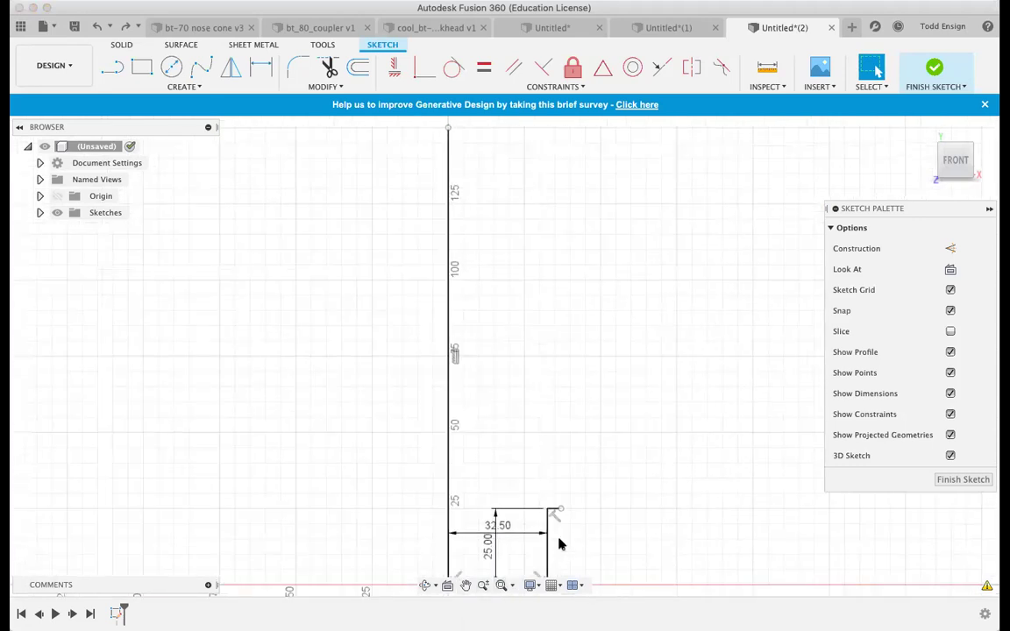
{"action": "left_click", "coordinate": [554, 517]}
{"action": "scroll", "coordinate": [554, 516], "scroll_direction": "down", "scroll_amount": 1}
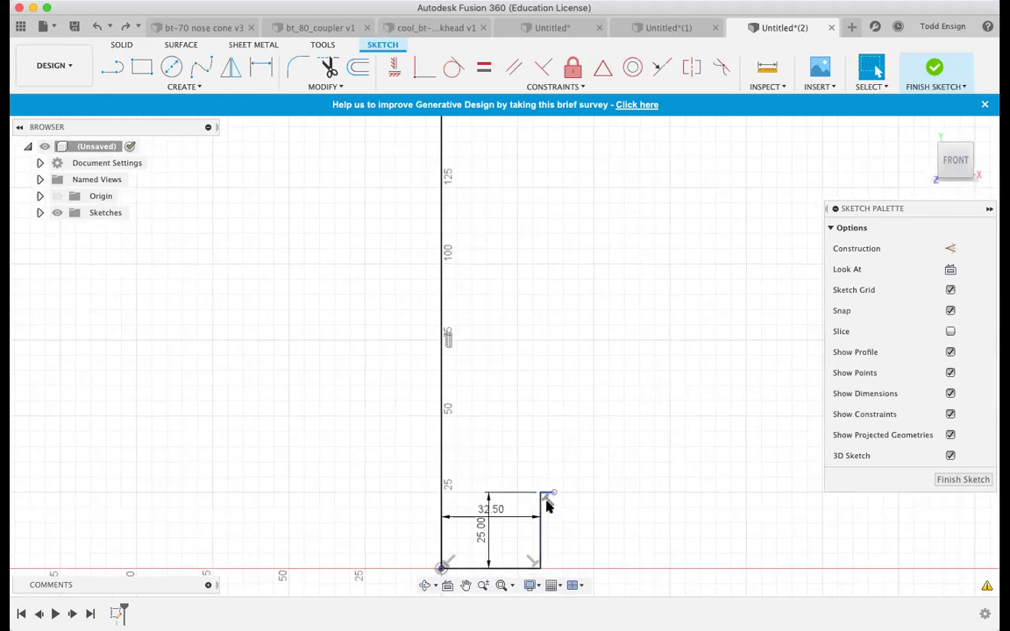
{"action": "scroll", "coordinate": [546, 507], "scroll_direction": "up", "scroll_amount": 5}
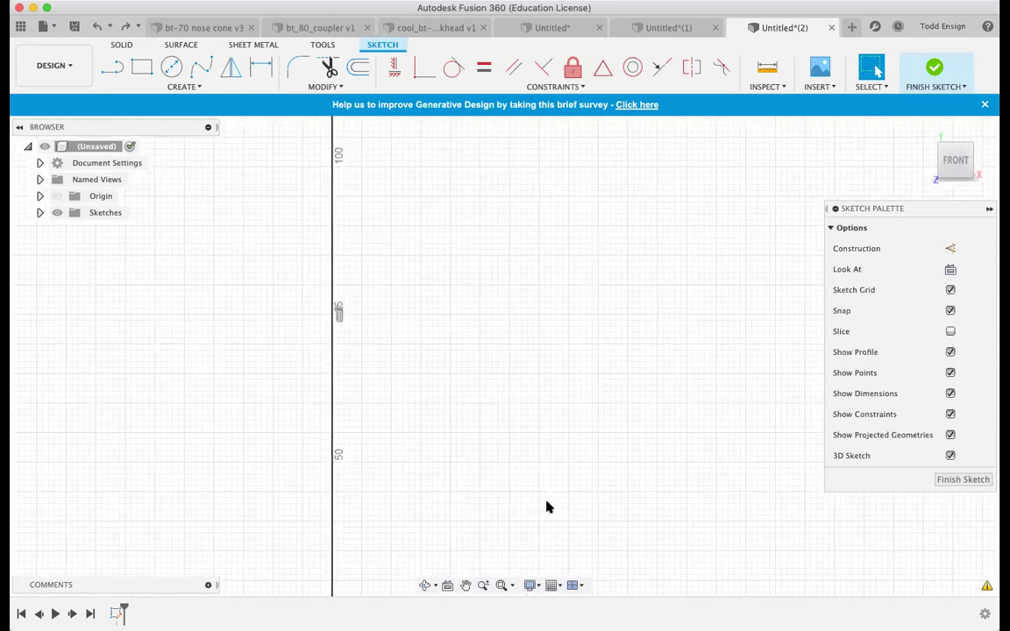
{"action": "scroll", "coordinate": [547, 507], "scroll_direction": "down", "scroll_amount": 3}
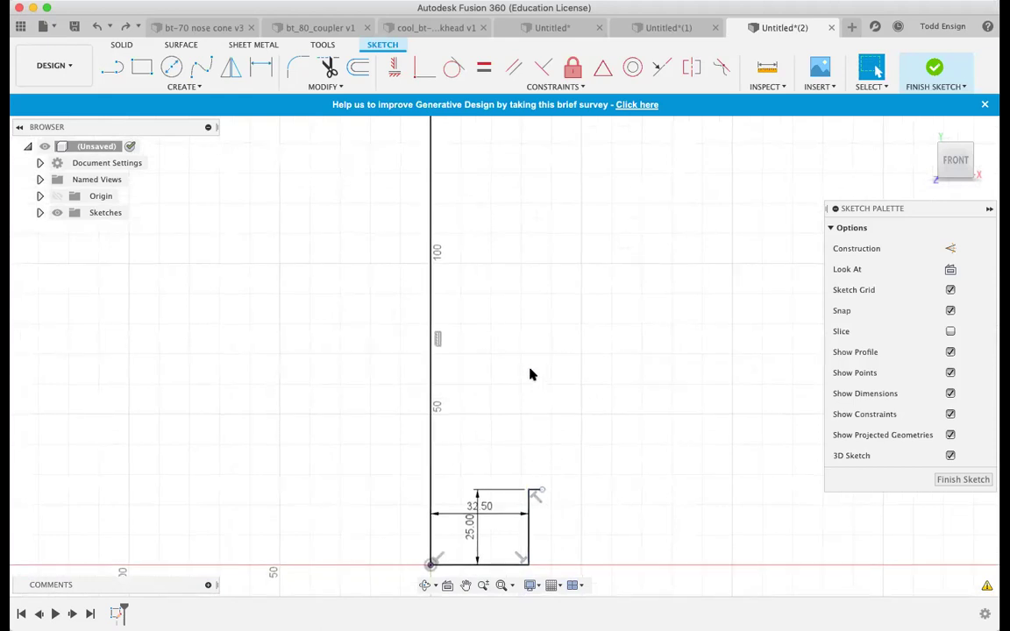
{"action": "scroll", "coordinate": [541, 532], "scroll_direction": "down", "scroll_amount": 3}
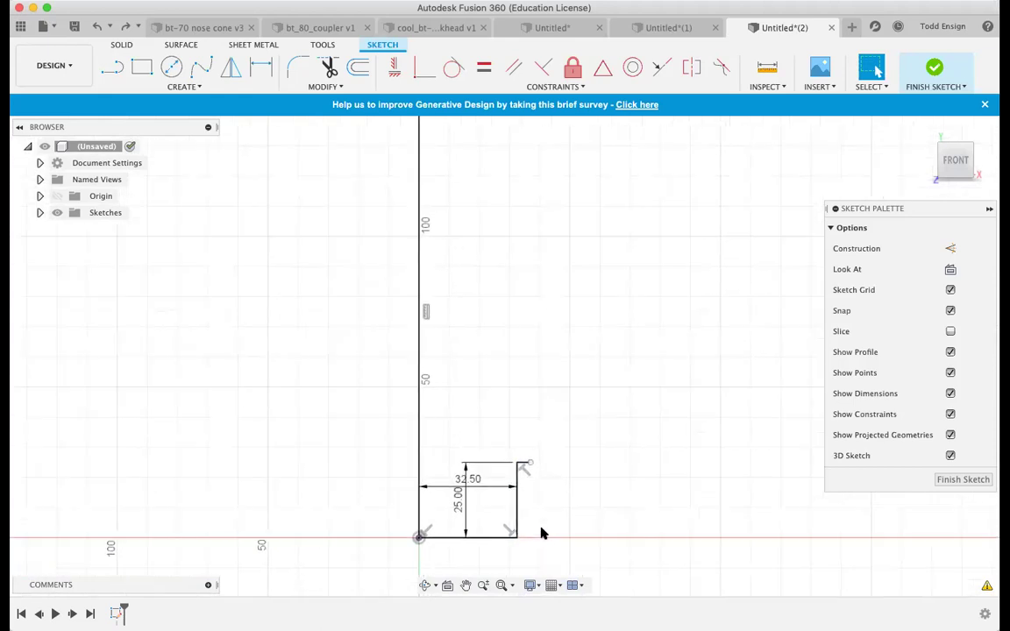
{"action": "scroll", "coordinate": [541, 532], "scroll_direction": "up", "scroll_amount": 2}
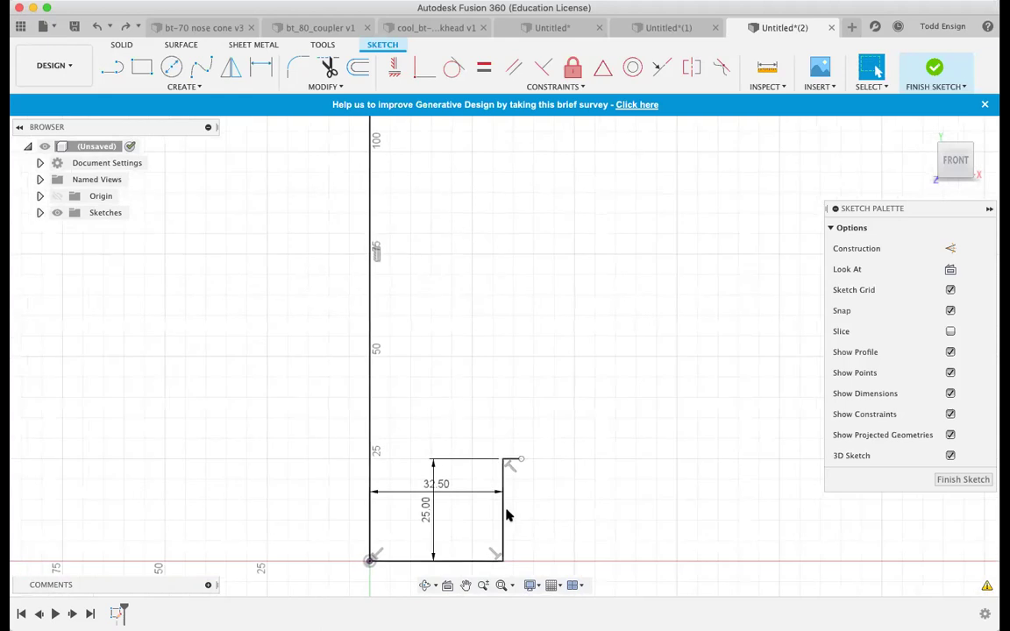
{"action": "scroll", "coordinate": [508, 516], "scroll_direction": "down", "scroll_amount": 3}
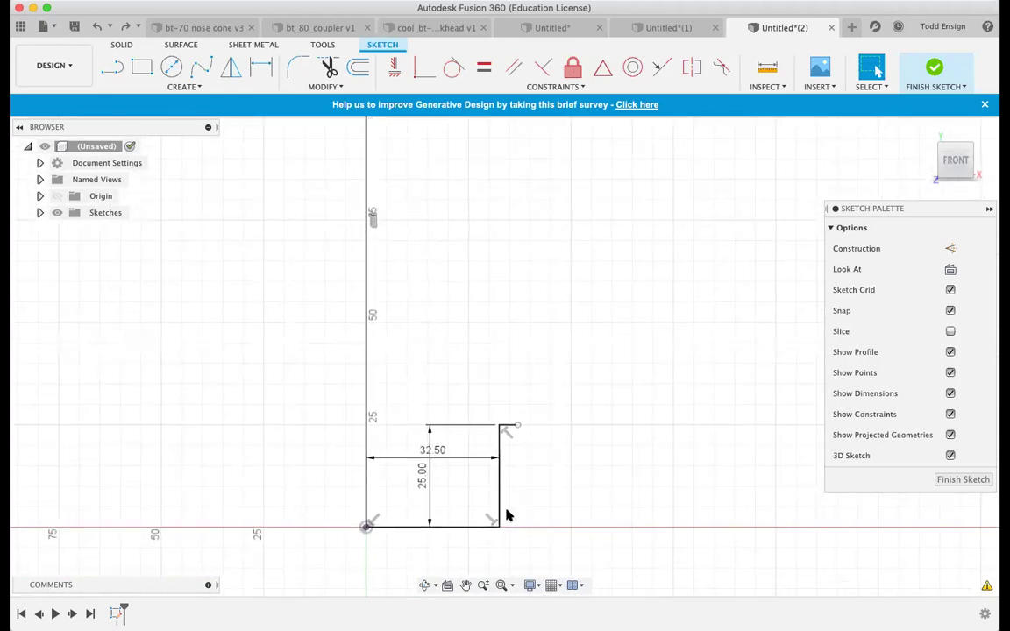
{"action": "scroll", "coordinate": [507, 515], "scroll_direction": "down", "scroll_amount": 2}
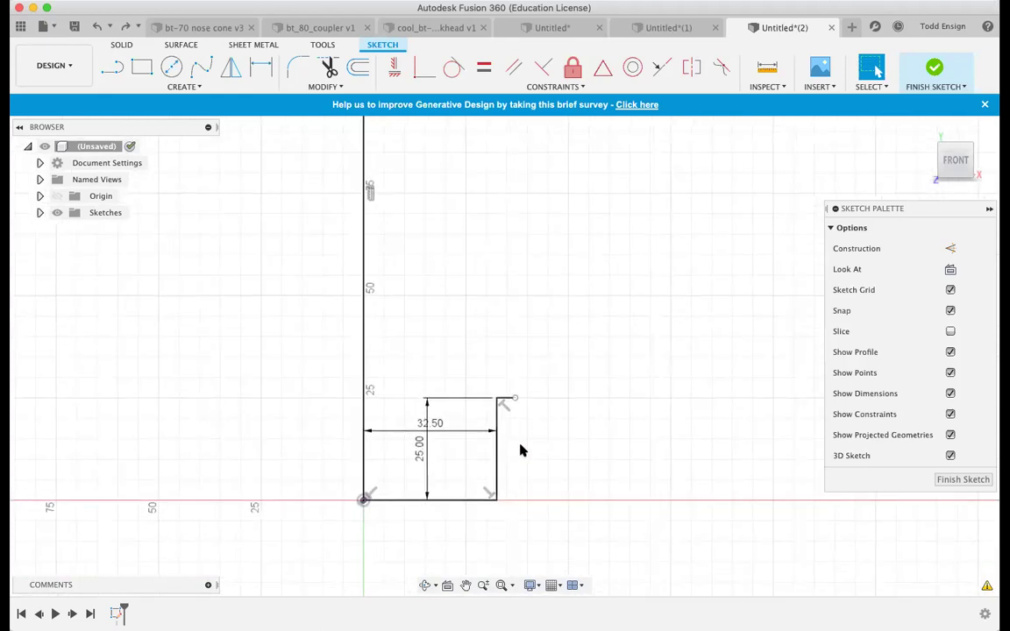
{"action": "scroll", "coordinate": [520, 449], "scroll_direction": "up", "scroll_amount": 2}
{"action": "scroll", "coordinate": [519, 449], "scroll_direction": "up", "scroll_amount": 1}
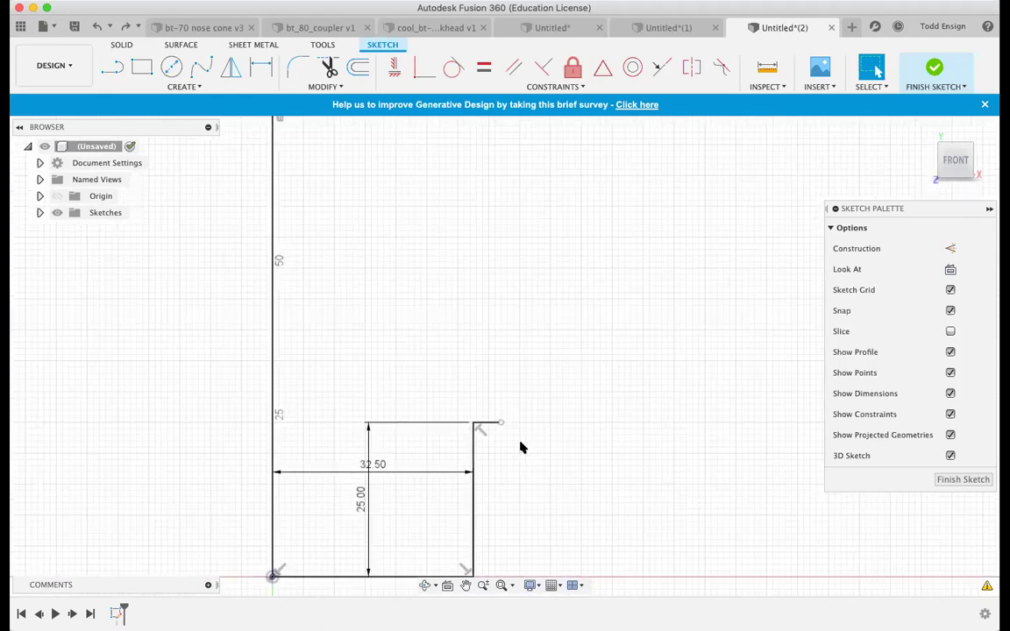
{"action": "scroll", "coordinate": [425, 534], "scroll_direction": "up", "scroll_amount": 4}
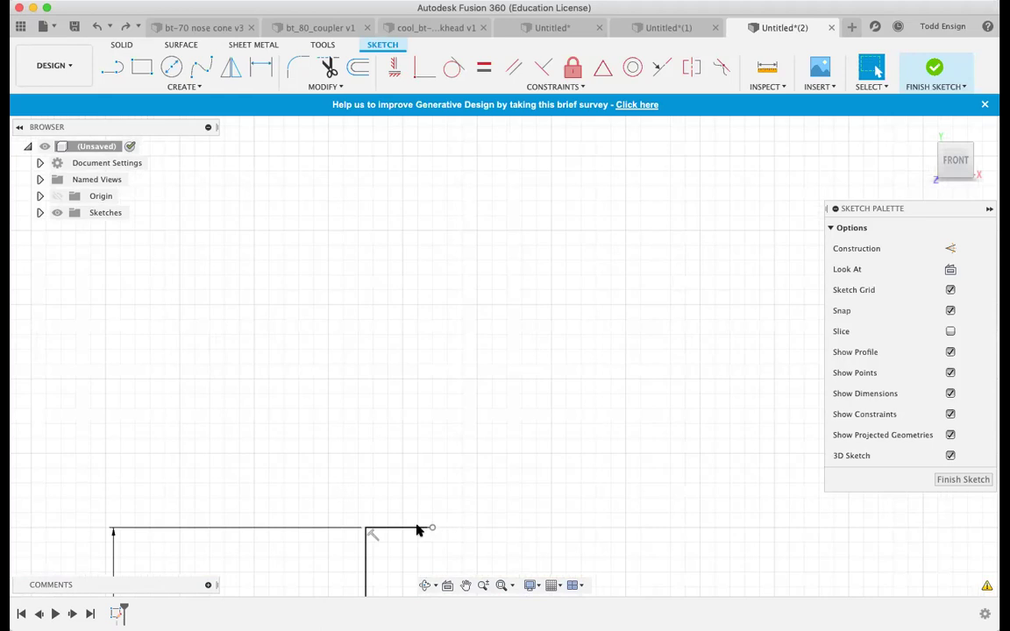
Select only the 4.50 mm stub line at the riser's top and delete it.
{"action": "left_click", "coordinate": [417, 530]}
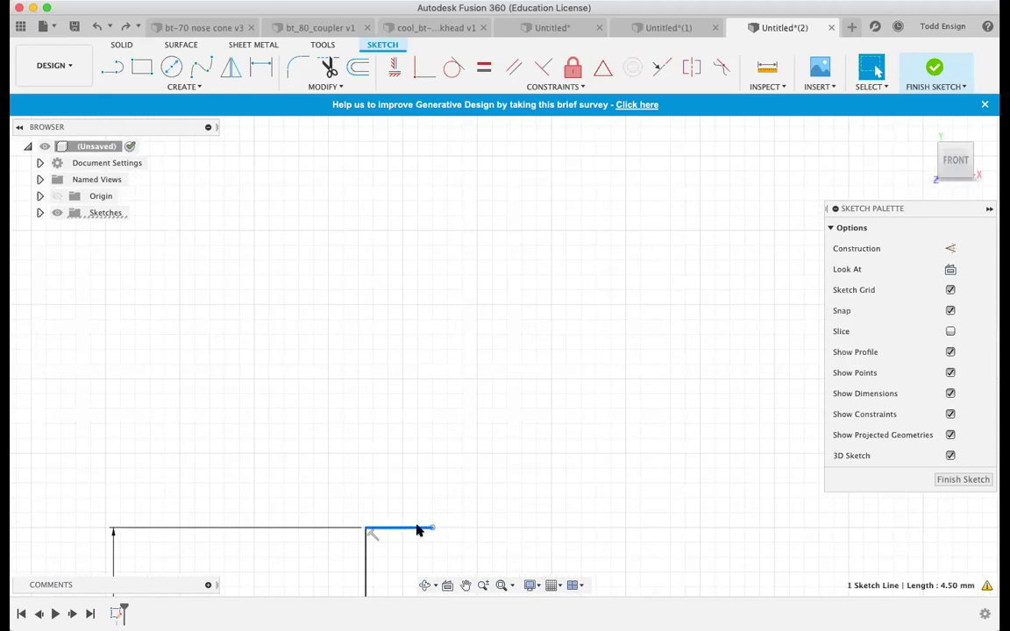
{"action": "double_click", "coordinate": [417, 530]}
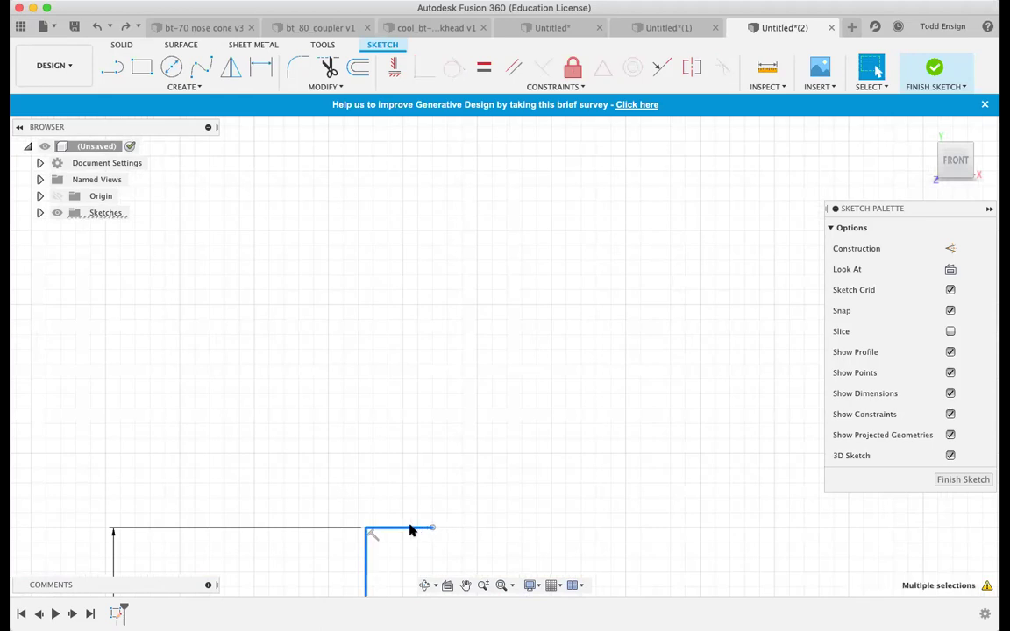
{"action": "left_click", "coordinate": [475, 545]}
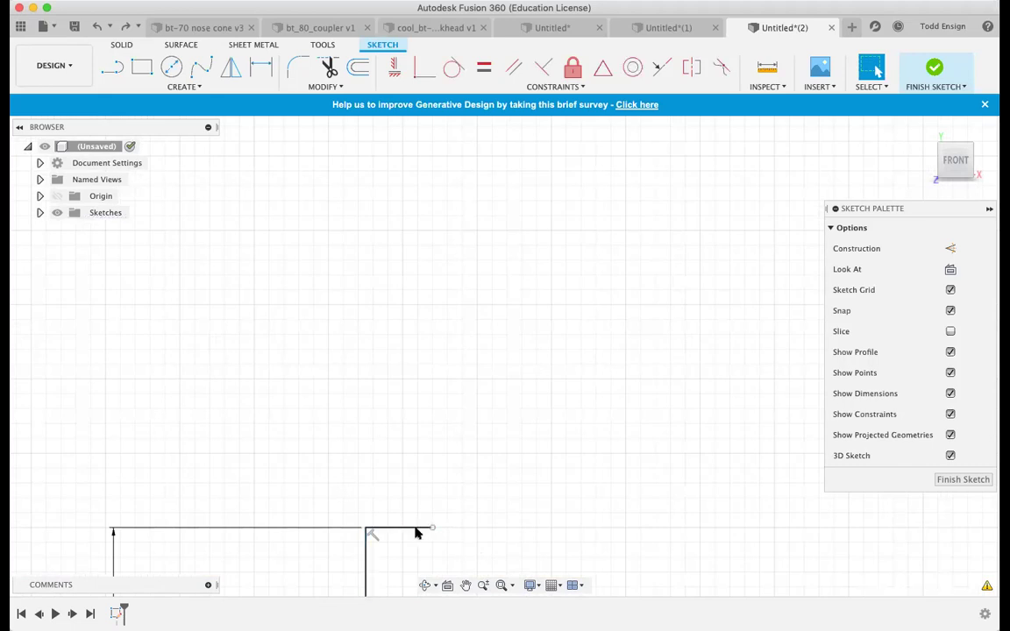
{"action": "left_click", "coordinate": [417, 529]}
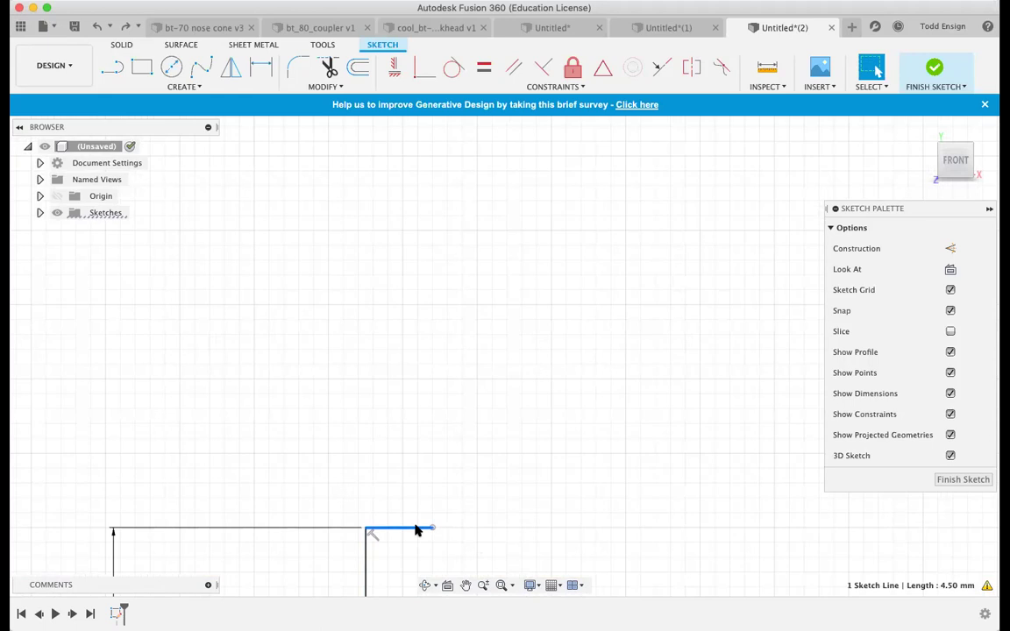
{"action": "right_click", "coordinate": [417, 530]}
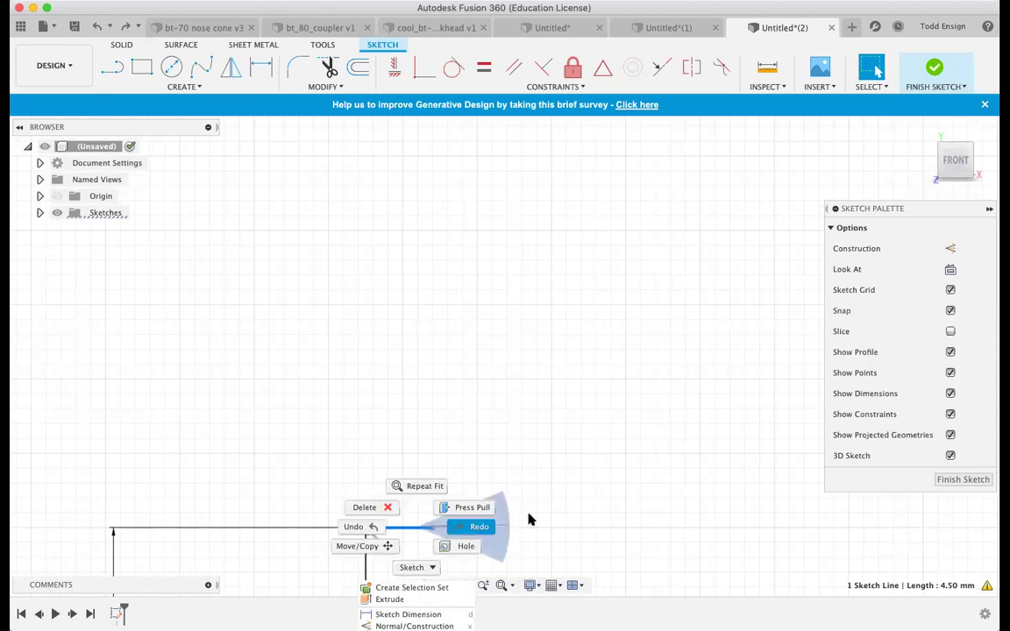
{"action": "left_click", "coordinate": [453, 486]}
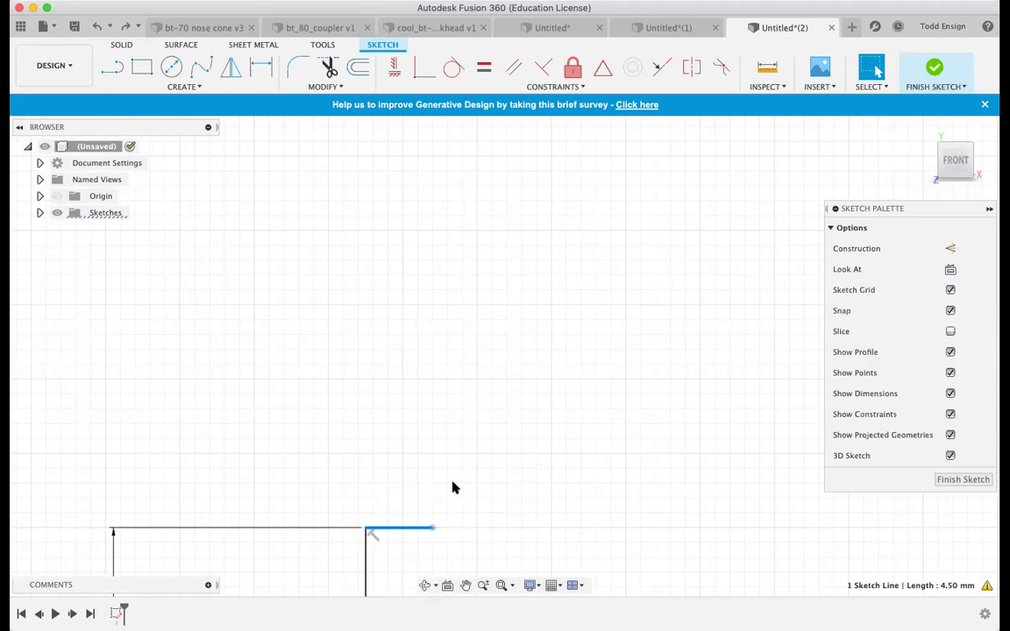
{"action": "key", "text": "Delete"}
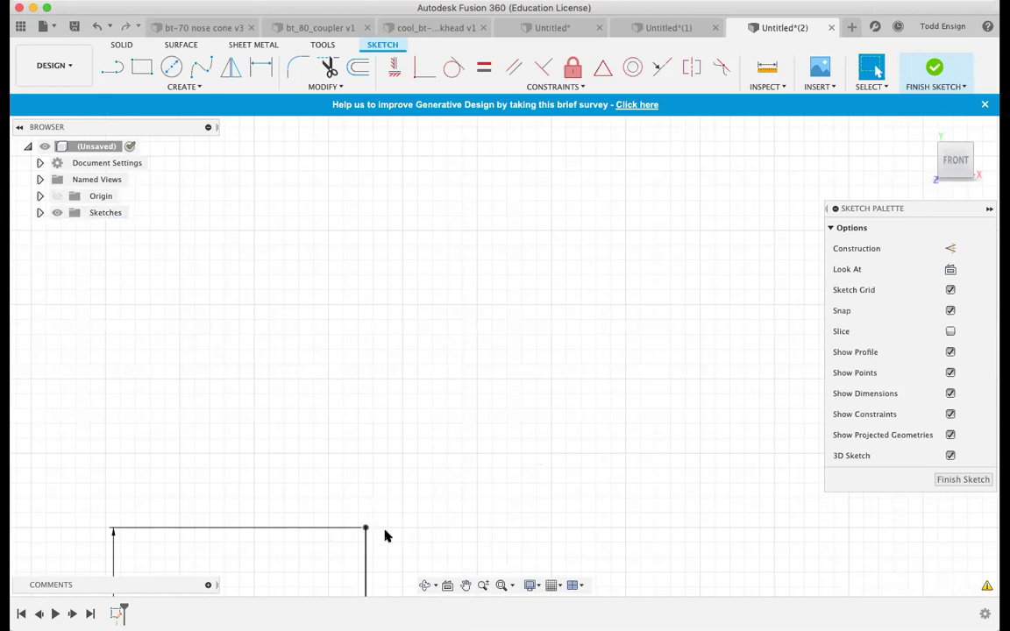
Draw a 1 mm horizontal line outward from the top of the 25 mm riser.
{"action": "left_click", "coordinate": [110, 66]}
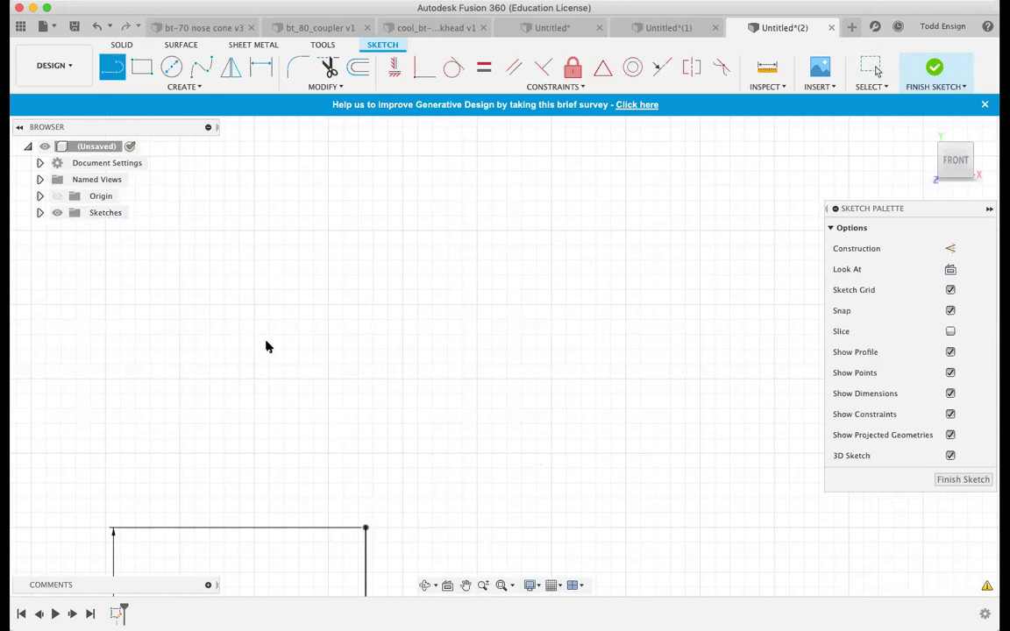
{"action": "left_click", "coordinate": [367, 529]}
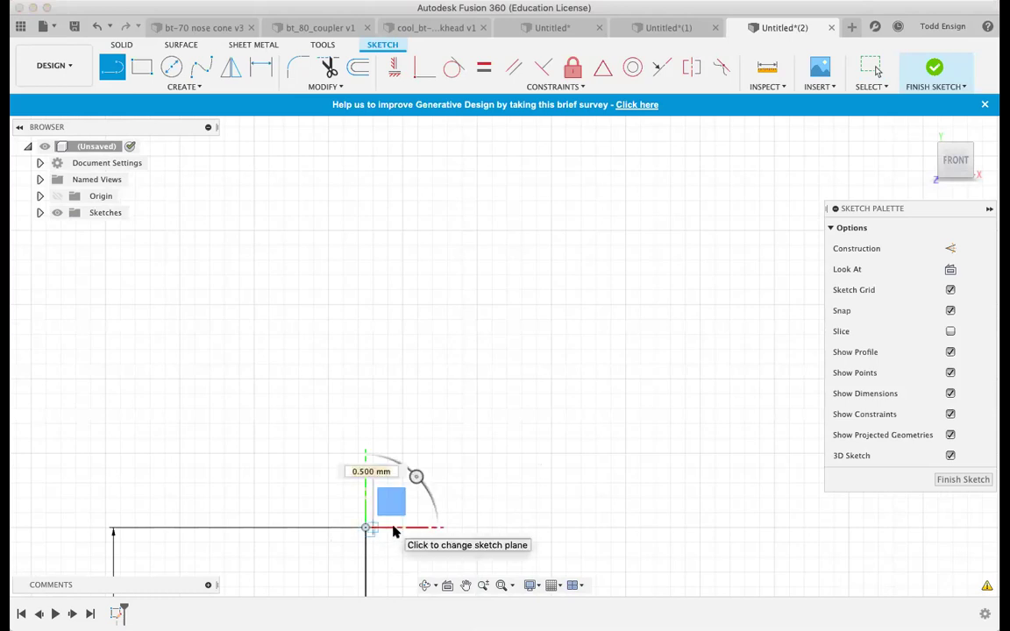
{"action": "type", "text": "1"}
{"action": "key", "text": "Tab"}
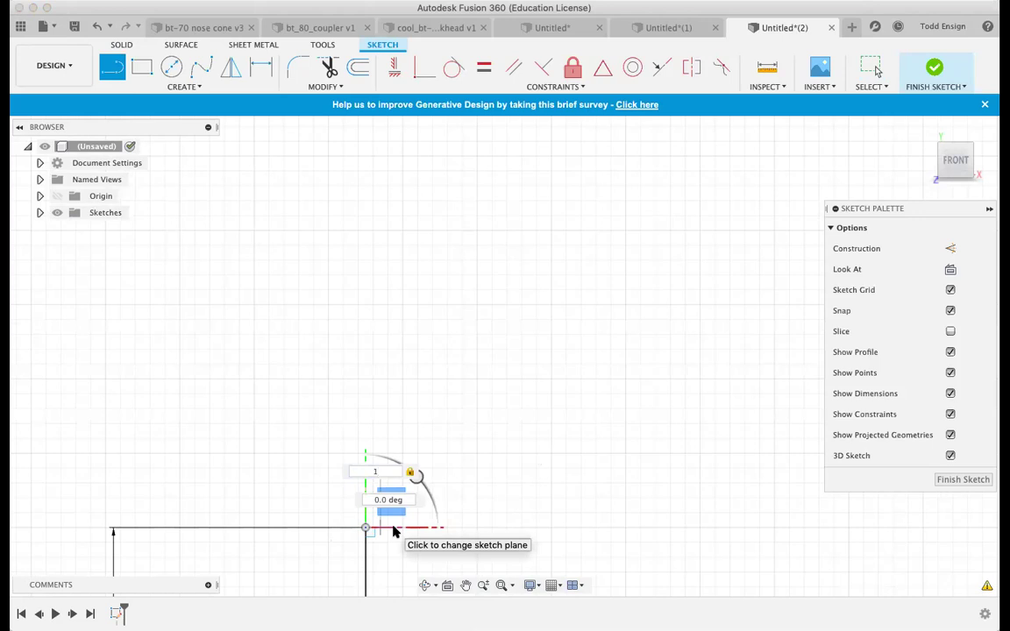
{"action": "key", "text": "Escape"}
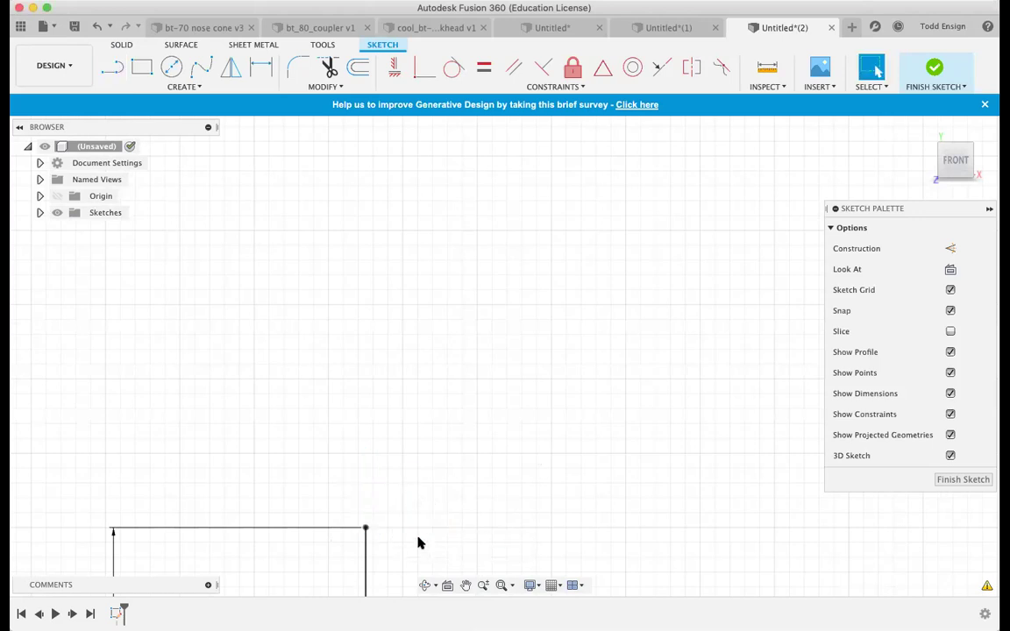
{"action": "left_click", "coordinate": [113, 79]}
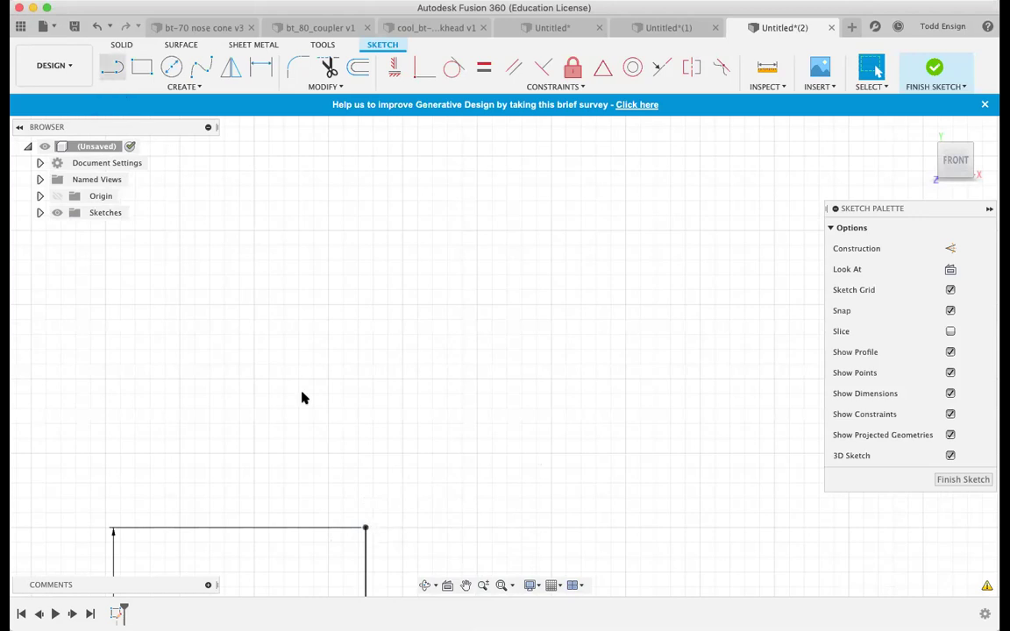
{"action": "left_click", "coordinate": [366, 528]}
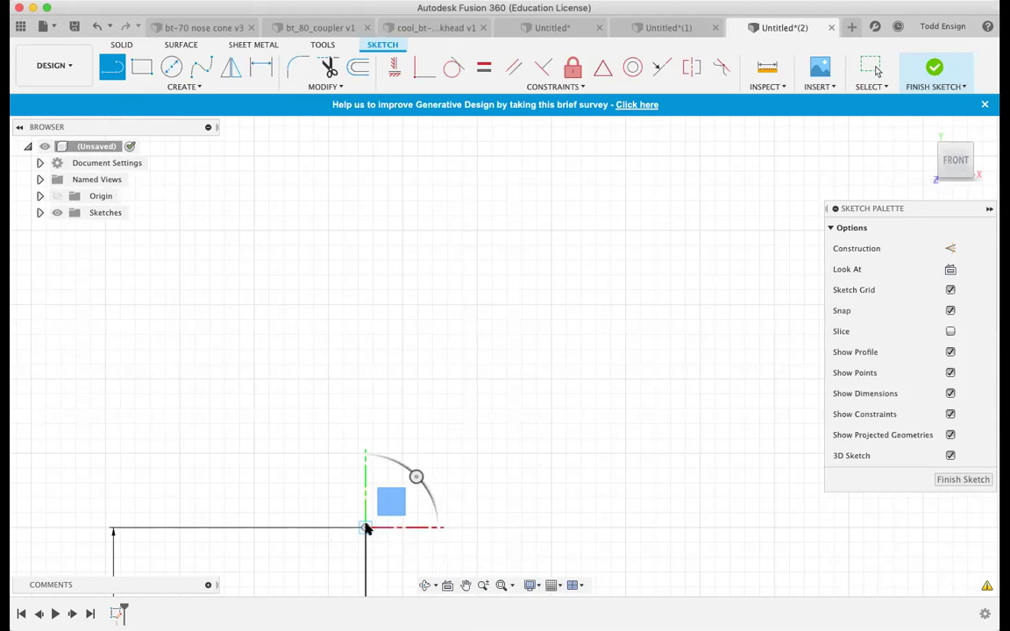
{"action": "mouse_move", "coordinate": [366, 529]}
{"action": "left_mouse_down"}
{"action": "mouse_move", "coordinate": [386, 465]}
{"action": "mouse_move", "coordinate": [412, 532]}
{"action": "left_mouse_up"}
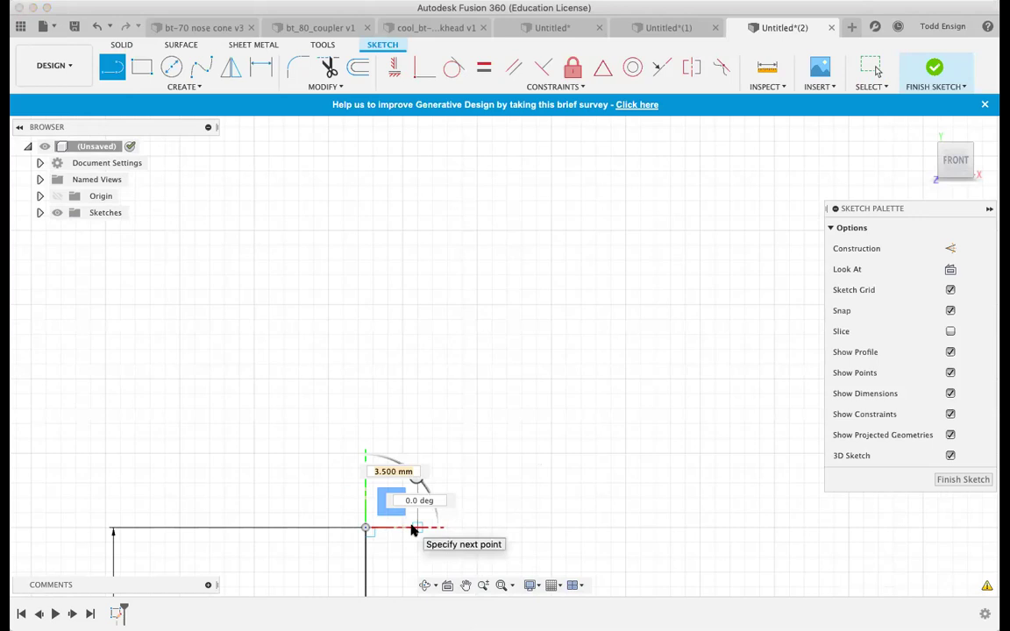
{"action": "type", "text": "1"}
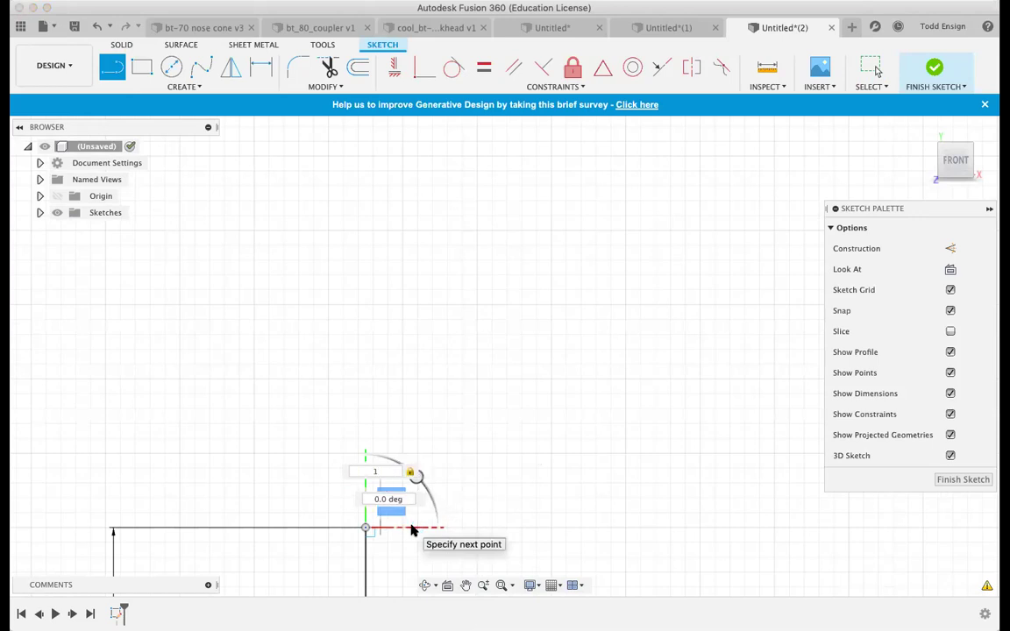
{"action": "key", "text": "Return"}
{"action": "key", "text": "Escape"}
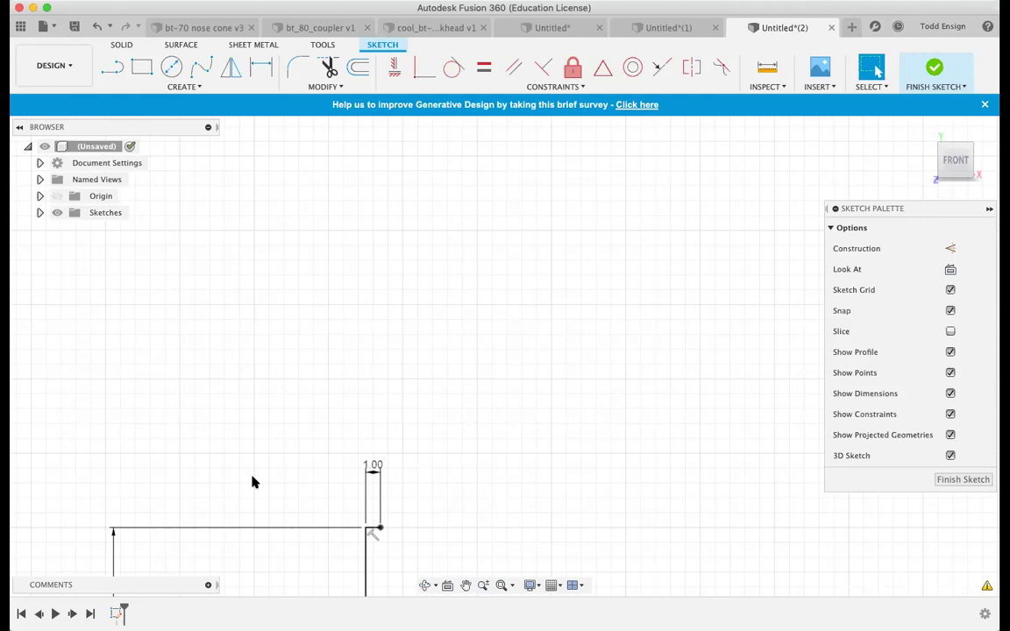
{"action": "scroll", "coordinate": [255, 481], "scroll_direction": "down", "scroll_amount": 3}
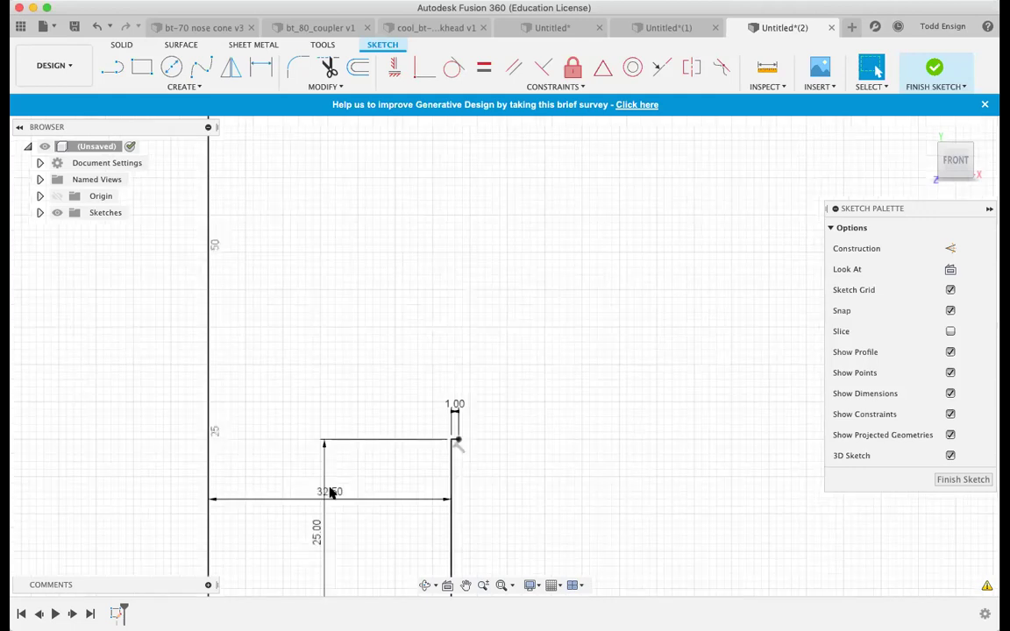
Zoom the view to frame the whole half-profile.
{"action": "scroll", "coordinate": [333, 489], "scroll_direction": "down", "scroll_amount": 2}
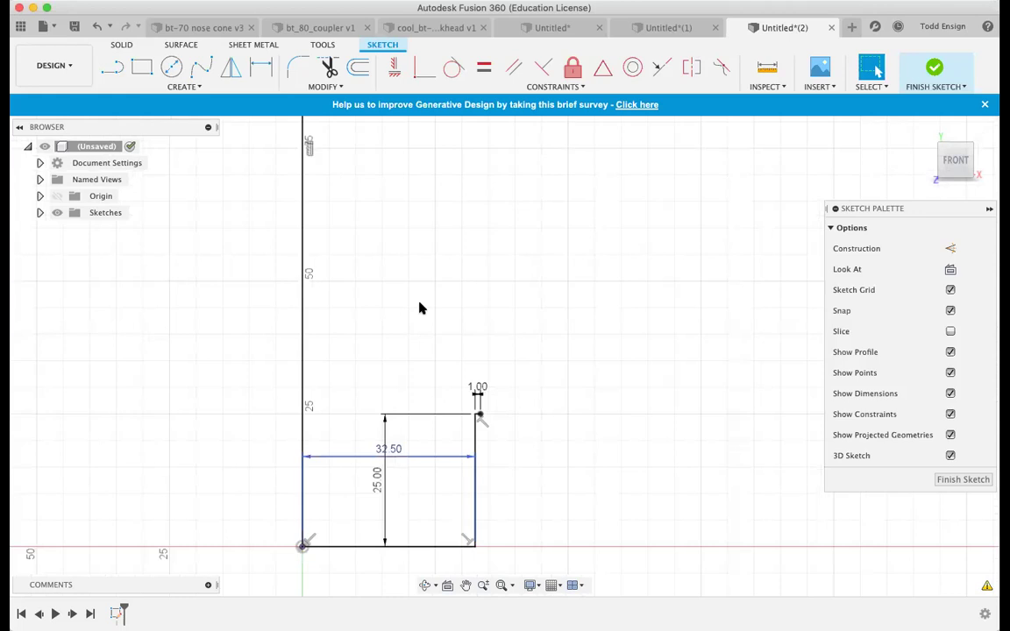
{"action": "scroll", "coordinate": [420, 308], "scroll_direction": "down", "scroll_amount": 1}
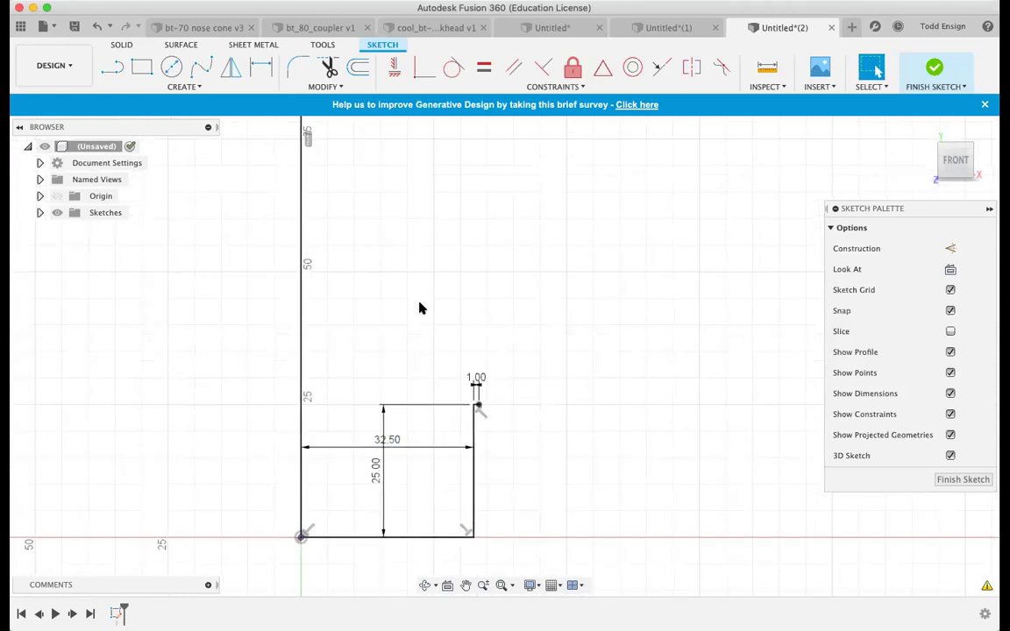
{"action": "scroll", "coordinate": [420, 308], "scroll_direction": "down", "scroll_amount": 1}
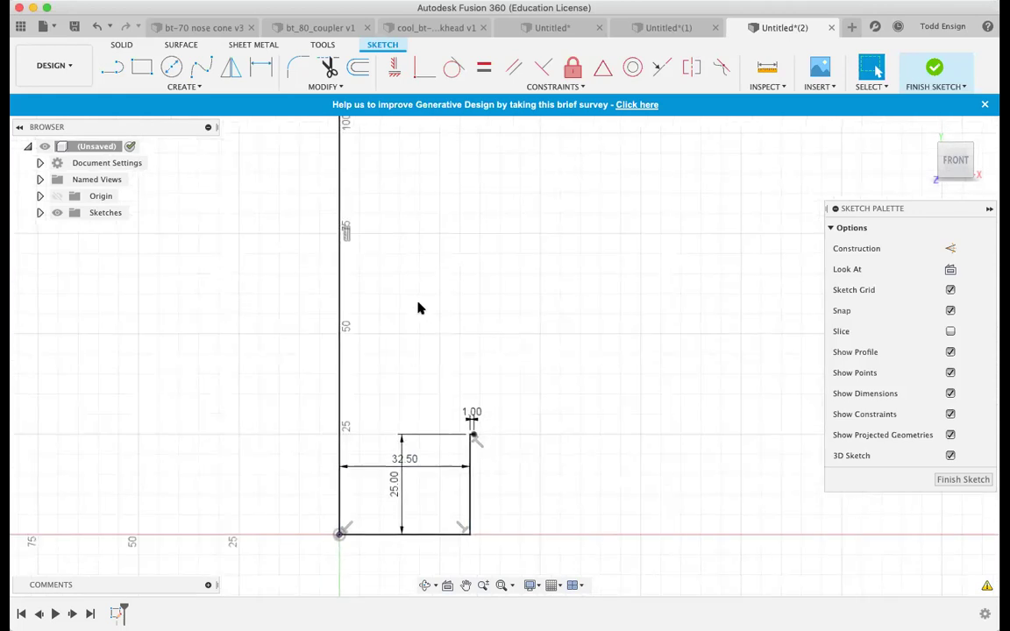
{"action": "scroll", "coordinate": [420, 308], "scroll_direction": "up", "scroll_amount": 2}
{"action": "scroll", "coordinate": [419, 308], "scroll_direction": "up", "scroll_amount": 2}
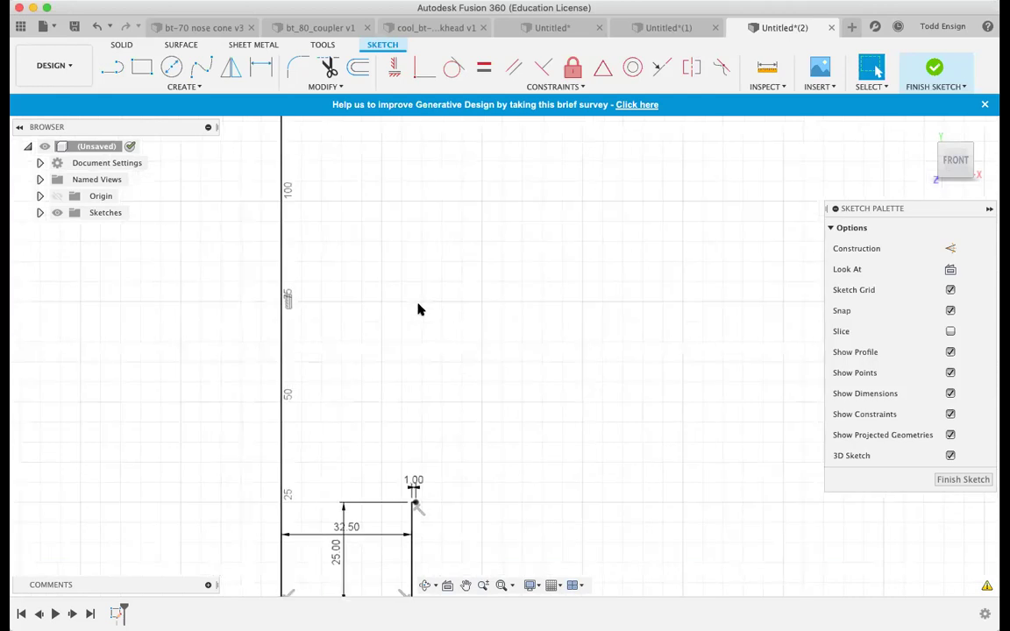
{"action": "scroll", "coordinate": [418, 309], "scroll_direction": "down", "scroll_amount": 1}
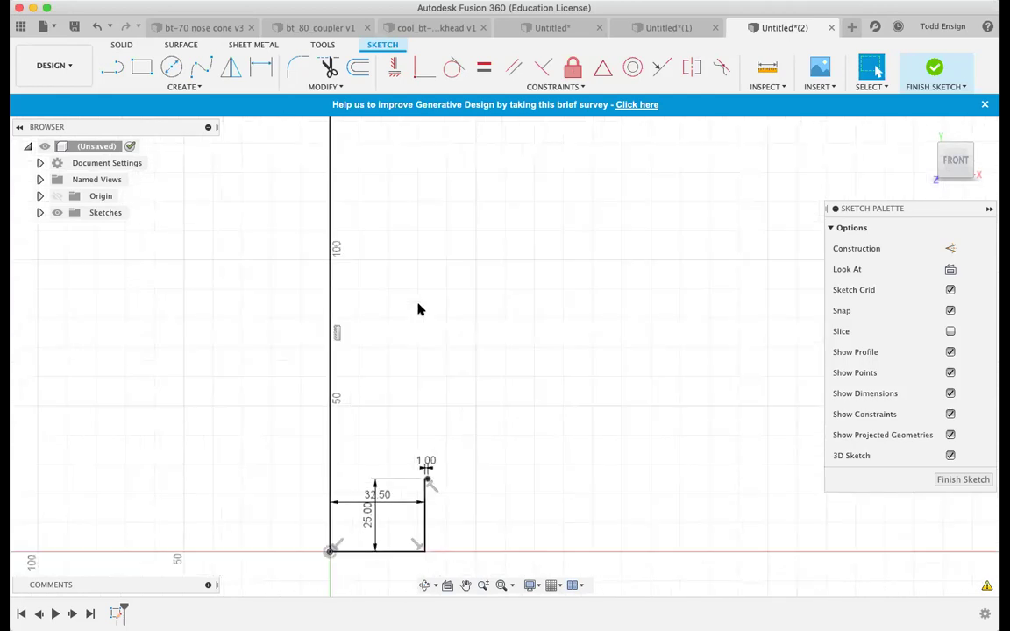
{"action": "scroll", "coordinate": [419, 309], "scroll_direction": "down", "scroll_amount": 2}
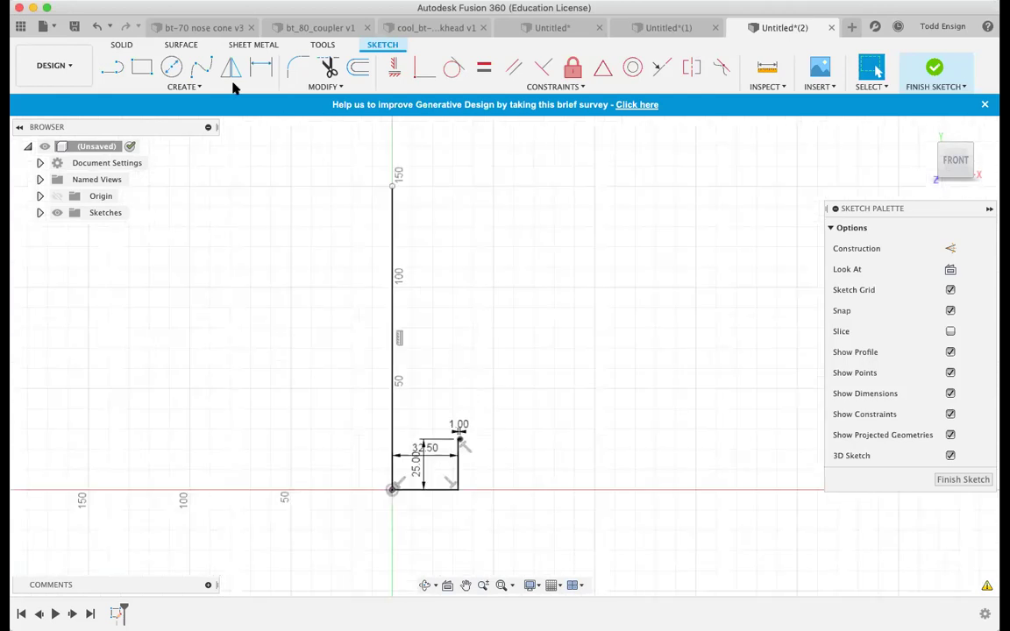
Draw a 3-point arc from the vertical line's top to the shoulder corner, forming the nose curve.
{"action": "left_click", "coordinate": [164, 87]}
{"action": "mouse_move", "coordinate": [148, 147]}
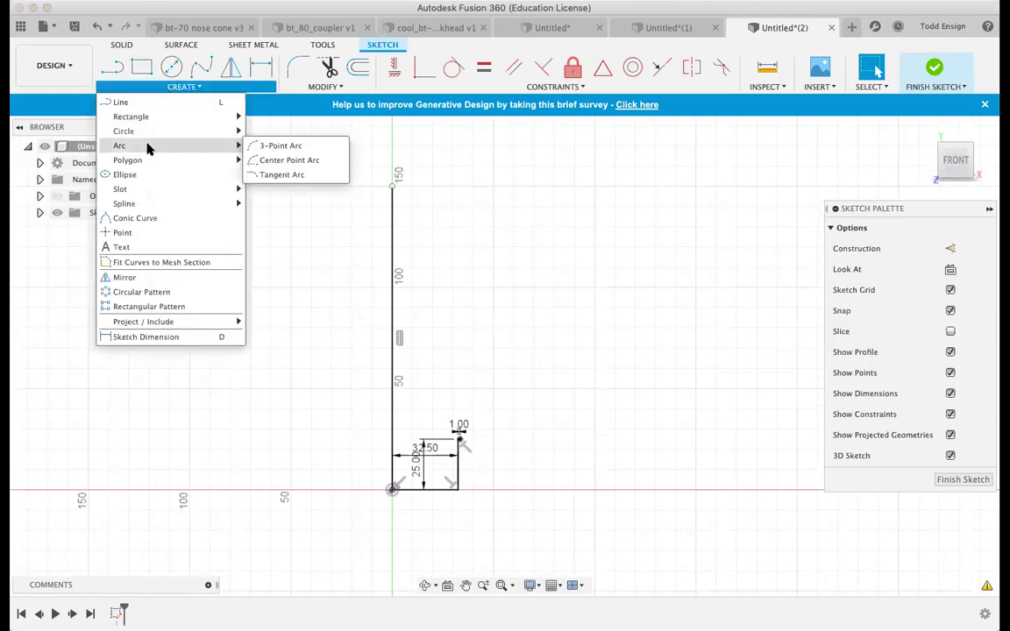
{"action": "left_click", "coordinate": [271, 147]}
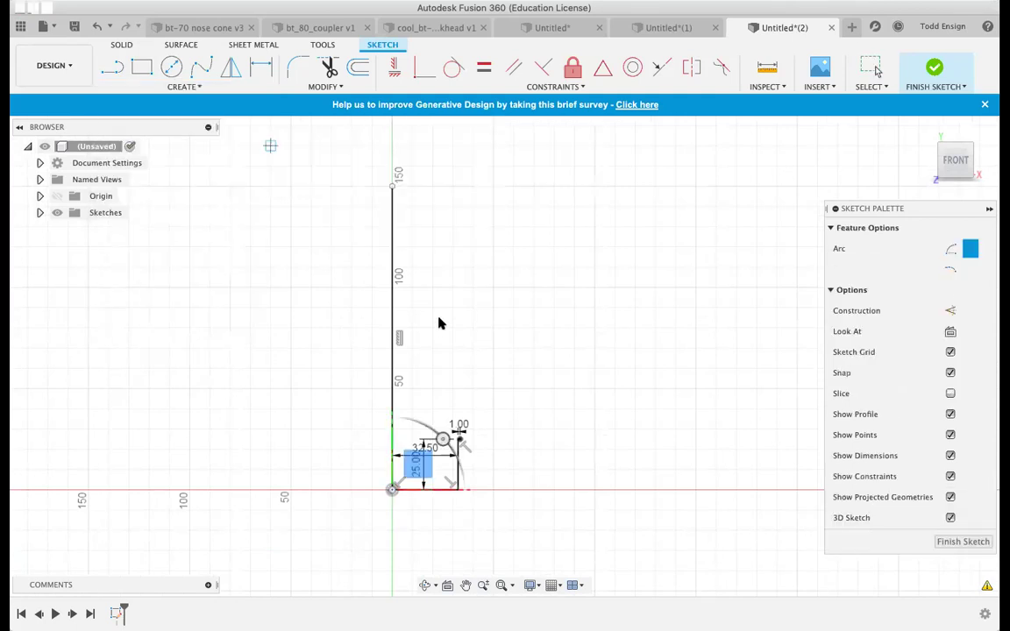
{"action": "left_click", "coordinate": [392, 188]}
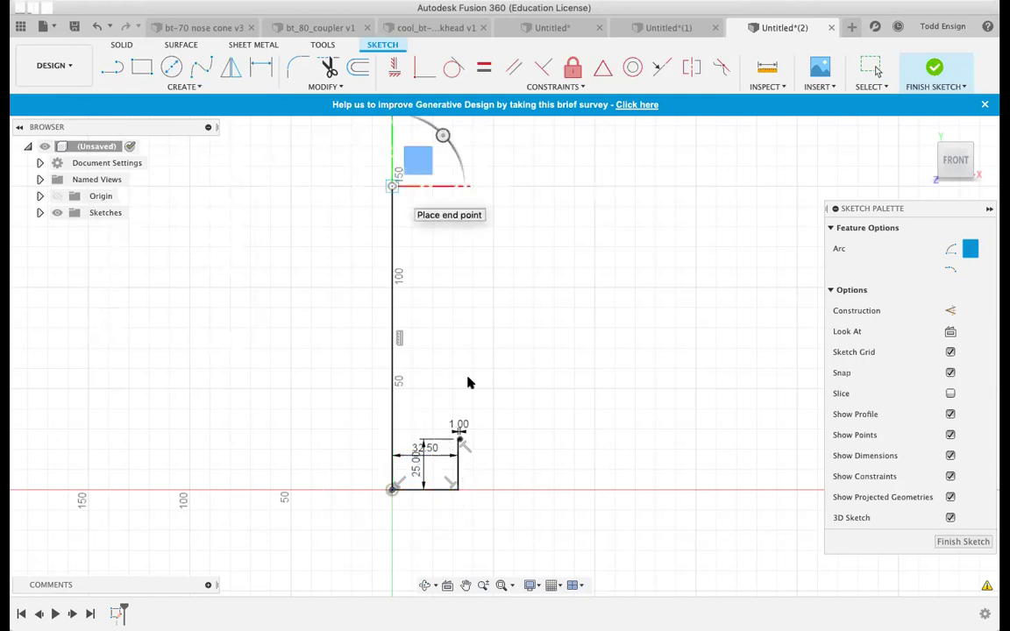
{"action": "left_click", "coordinate": [460, 438]}
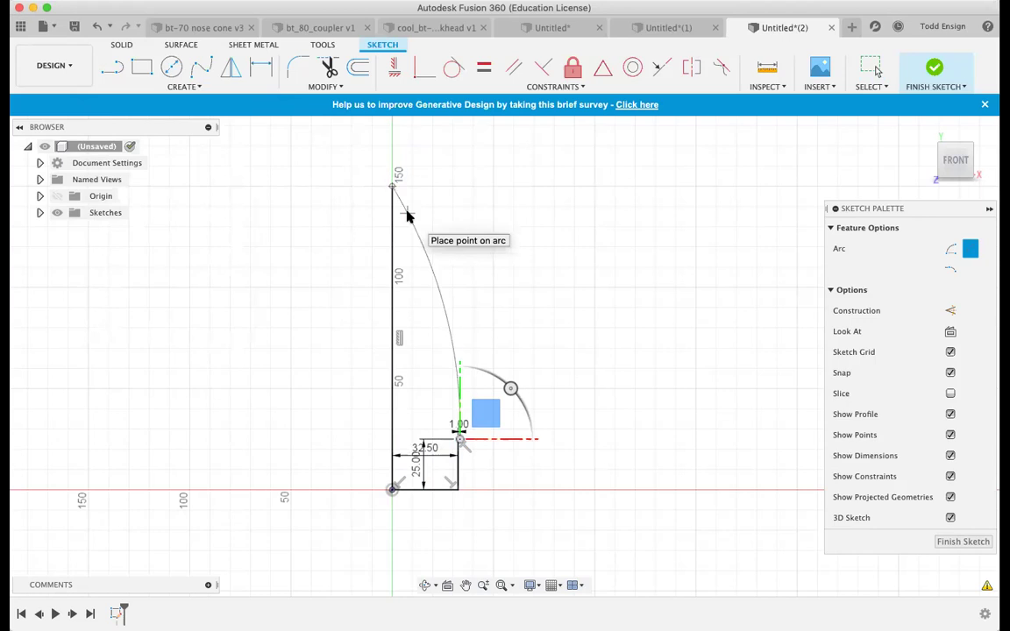
{"action": "left_click", "coordinate": [407, 217]}
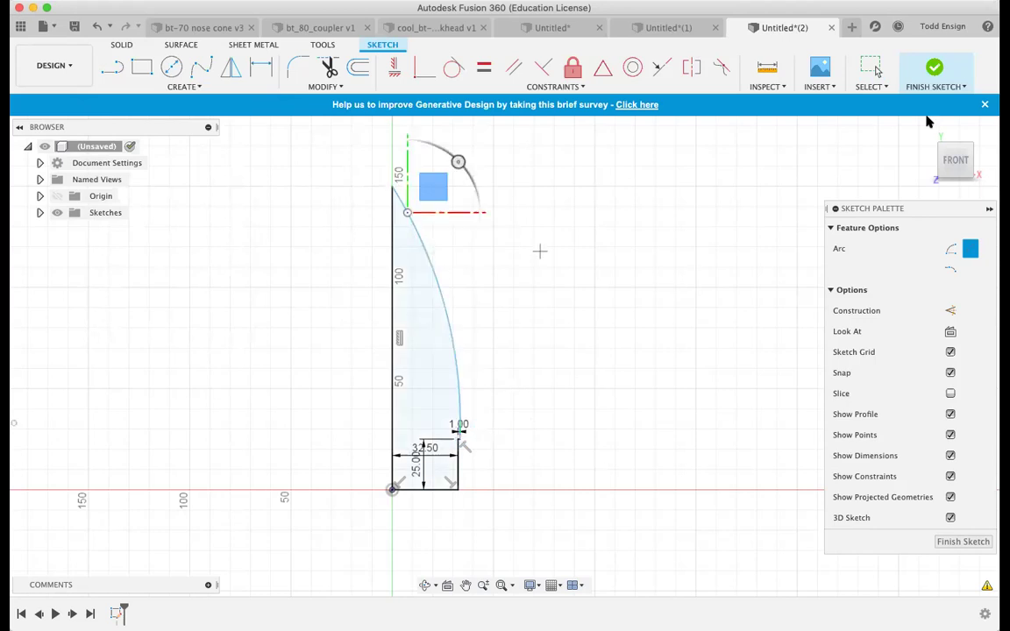
Finish the sketch and revolve the profile 360 degrees around its left straight edge.
{"action": "left_click", "coordinate": [932, 71]}
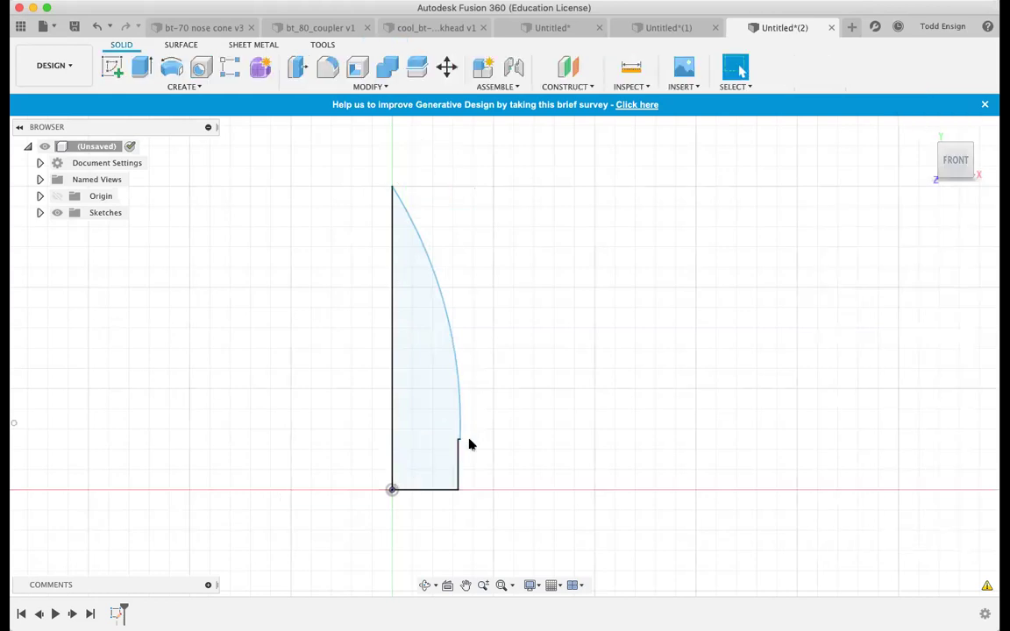
{"action": "left_click", "coordinate": [458, 401]}
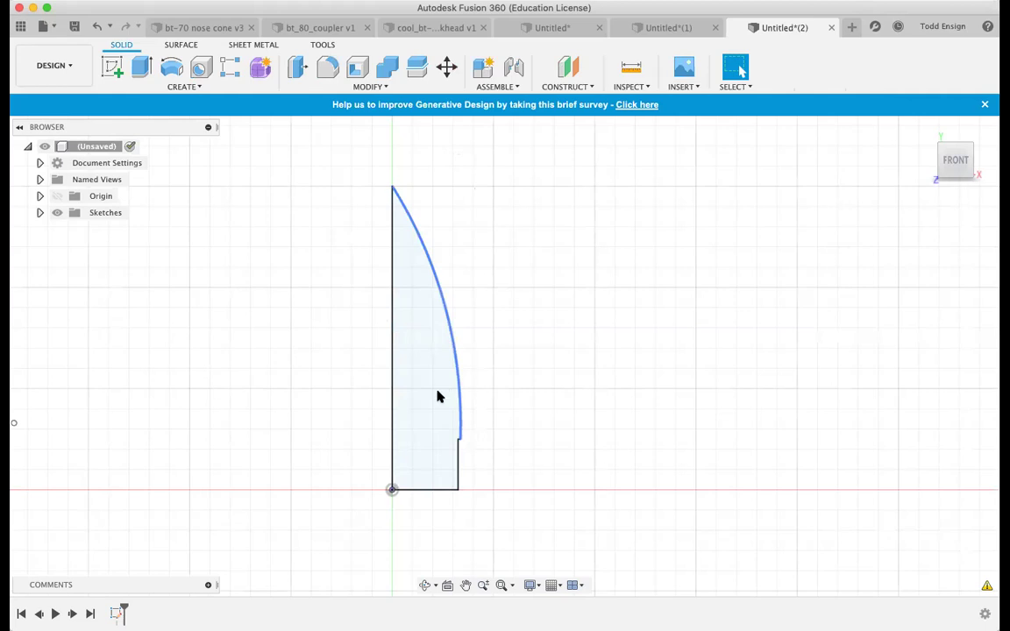
{"action": "left_click", "coordinate": [478, 395]}
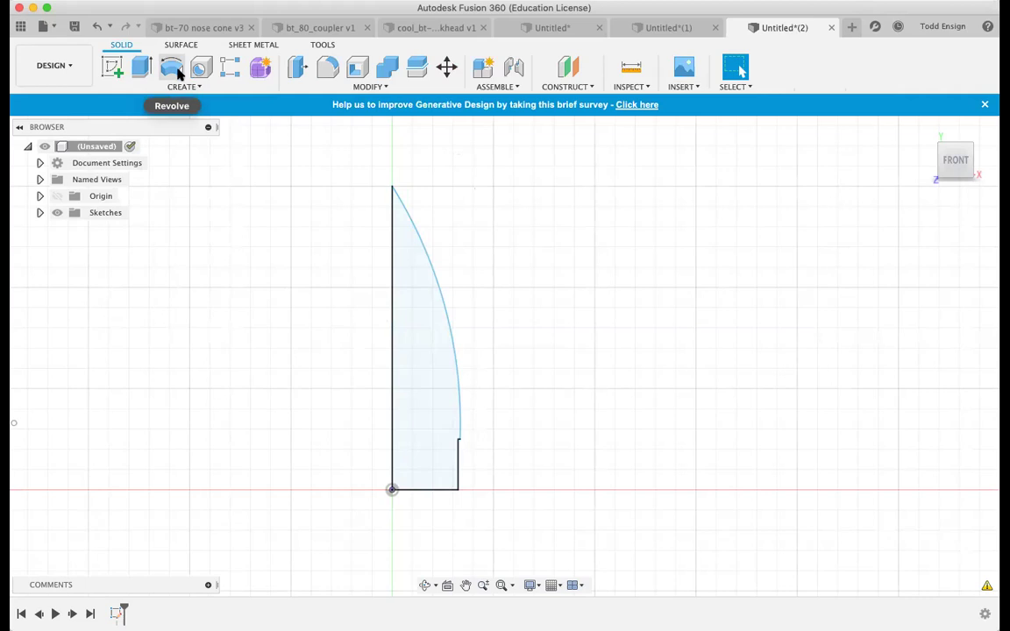
{"action": "left_click", "coordinate": [173, 70]}
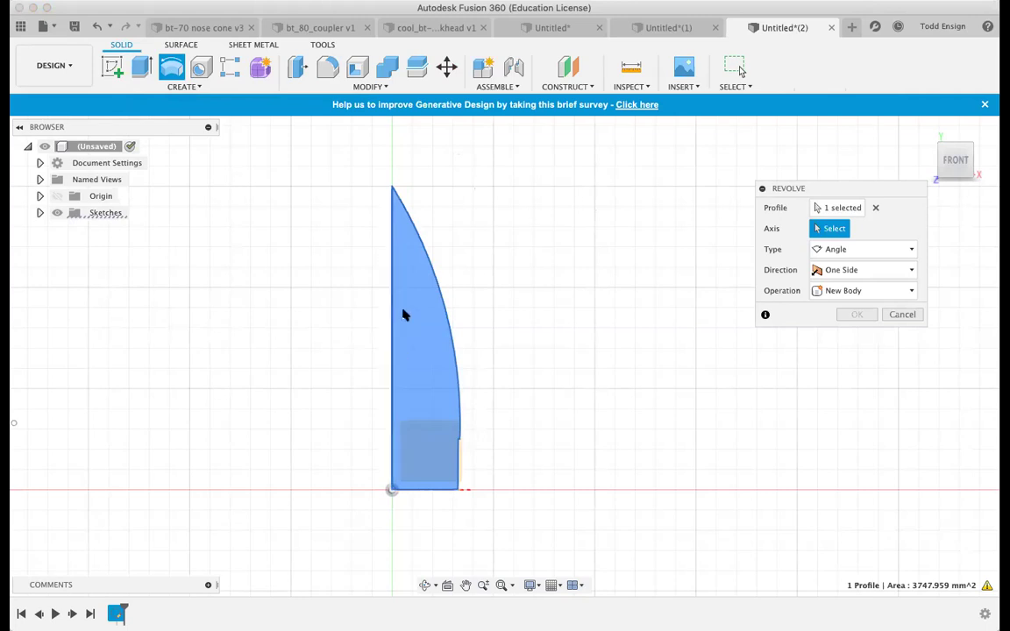
{"action": "left_click", "coordinate": [392, 332]}
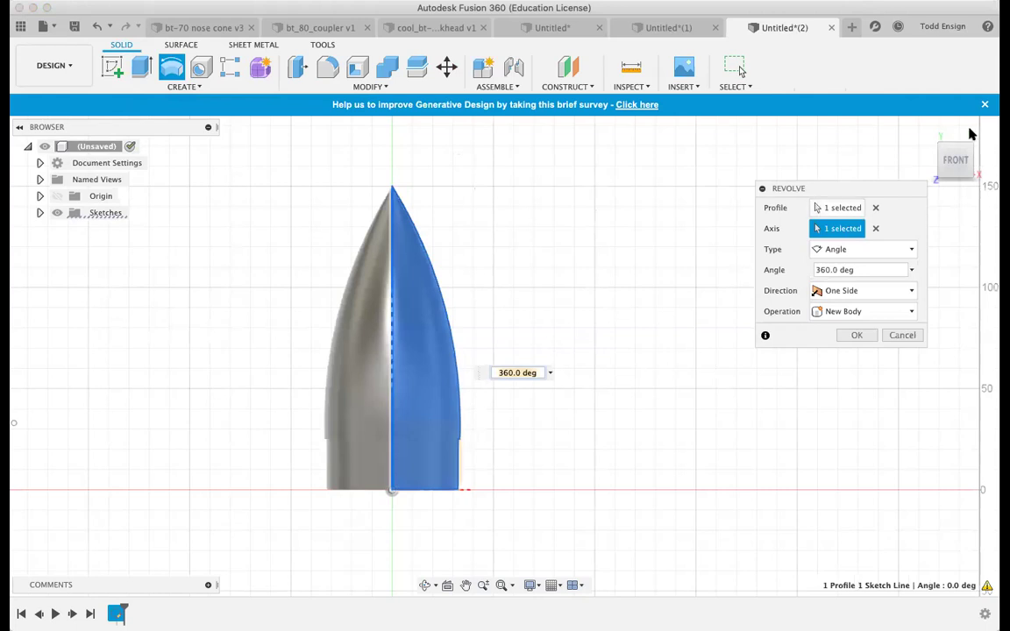
{"action": "mouse_move", "coordinate": [954, 160]}
{"action": "left_mouse_down"}
{"action": "mouse_move", "coordinate": [942, 186]}
{"action": "mouse_move", "coordinate": [952, 167]}
{"action": "left_mouse_up"}
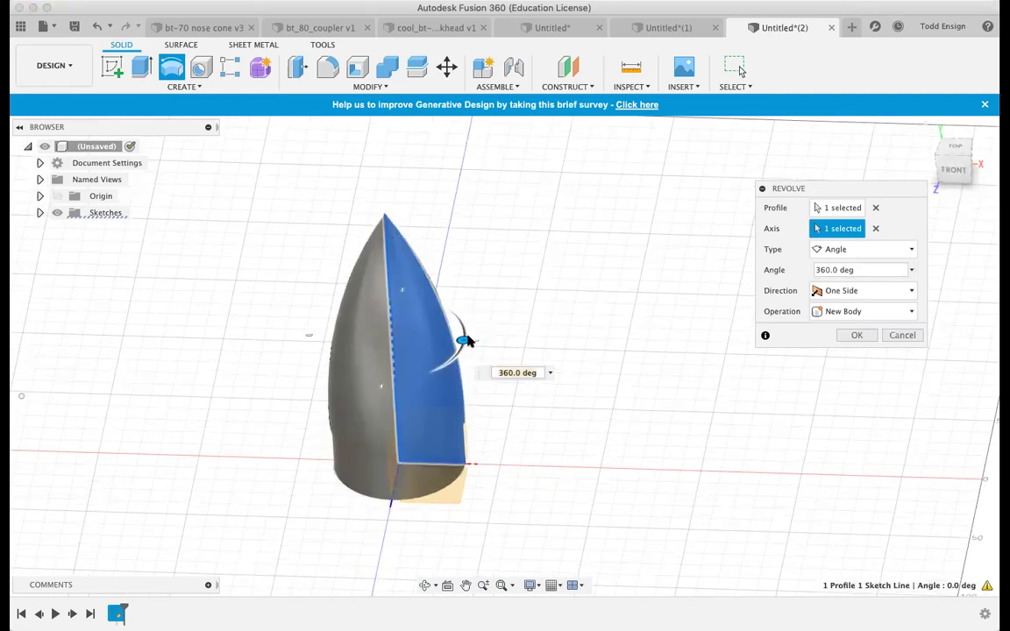
{"action": "mouse_move", "coordinate": [466, 344]}
{"action": "left_mouse_down"}
{"action": "mouse_move", "coordinate": [415, 379]}
{"action": "mouse_move", "coordinate": [360, 373]}
{"action": "mouse_move", "coordinate": [326, 342]}
{"action": "mouse_move", "coordinate": [325, 268]}
{"action": "mouse_move", "coordinate": [377, 241]}
{"action": "mouse_move", "coordinate": [381, 227]}
{"action": "mouse_move", "coordinate": [446, 284]}
{"action": "mouse_move", "coordinate": [458, 351]}
{"action": "left_mouse_up"}
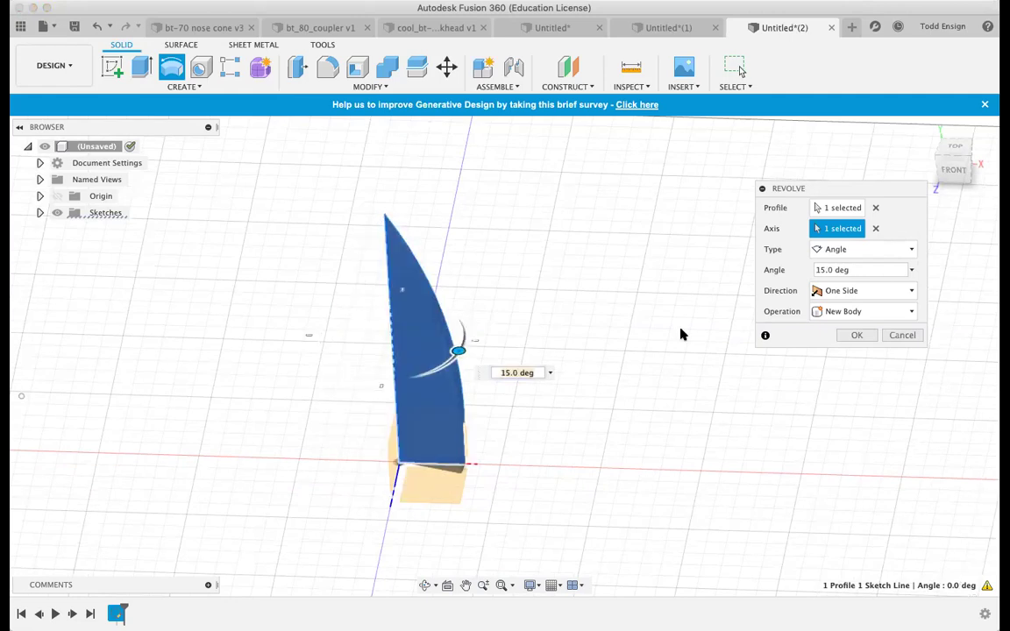
{"action": "left_click", "coordinate": [912, 272]}
{"action": "left_click", "coordinate": [869, 288]}
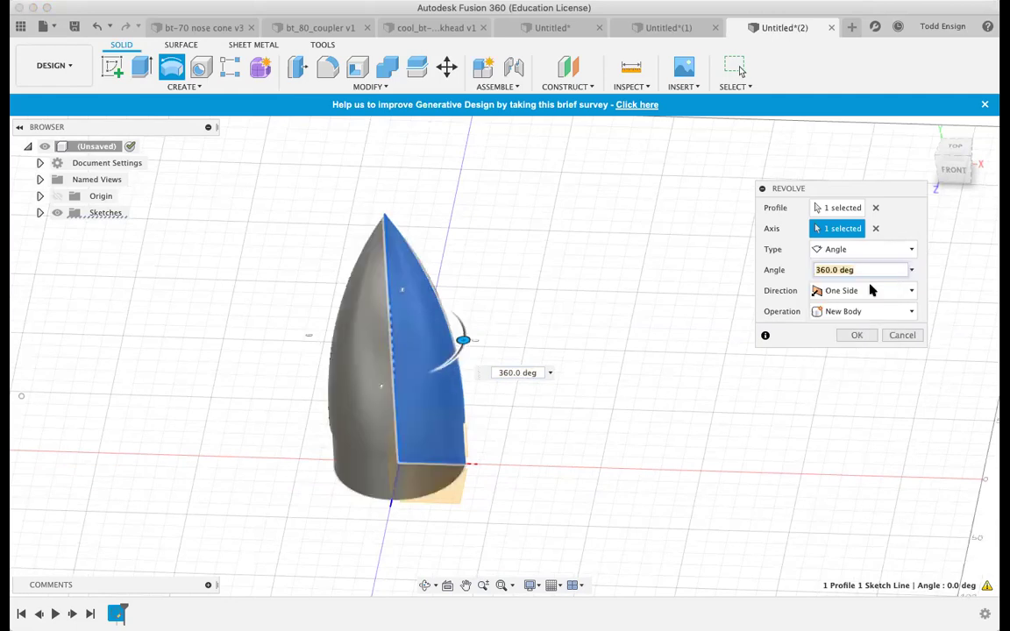
{"action": "left_click", "coordinate": [858, 337]}
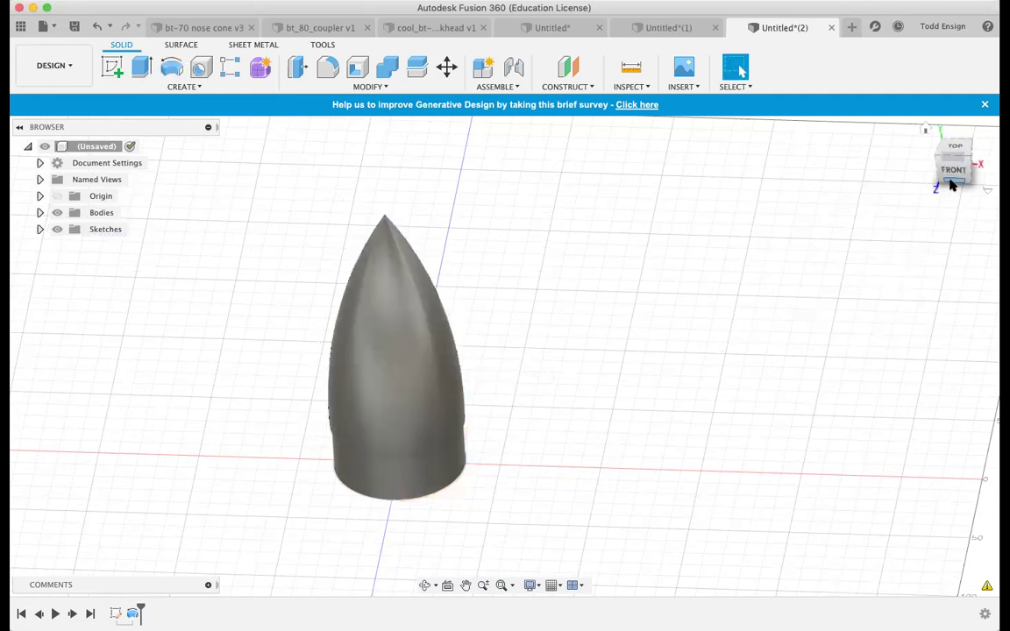
Shell the cone through its flat base face with 2 mm inside thickness, then return to the home view.
{"action": "mouse_move", "coordinate": [951, 185]}
{"action": "left_mouse_down"}
{"action": "mouse_move", "coordinate": [911, 107]}
{"action": "mouse_move", "coordinate": [866, 100]}
{"action": "left_mouse_up"}
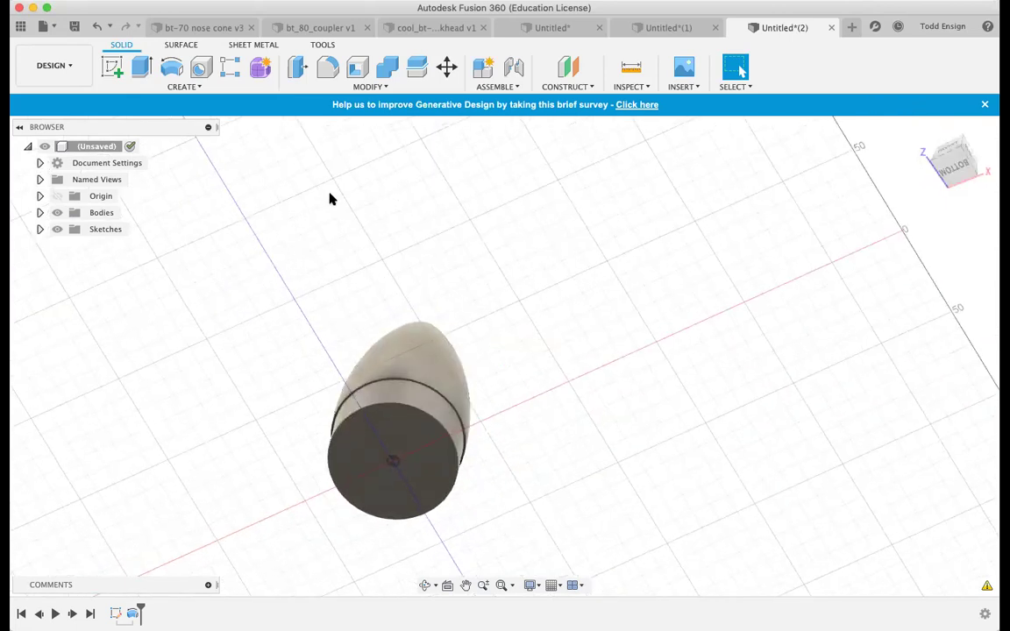
{"action": "left_click", "coordinate": [404, 434]}
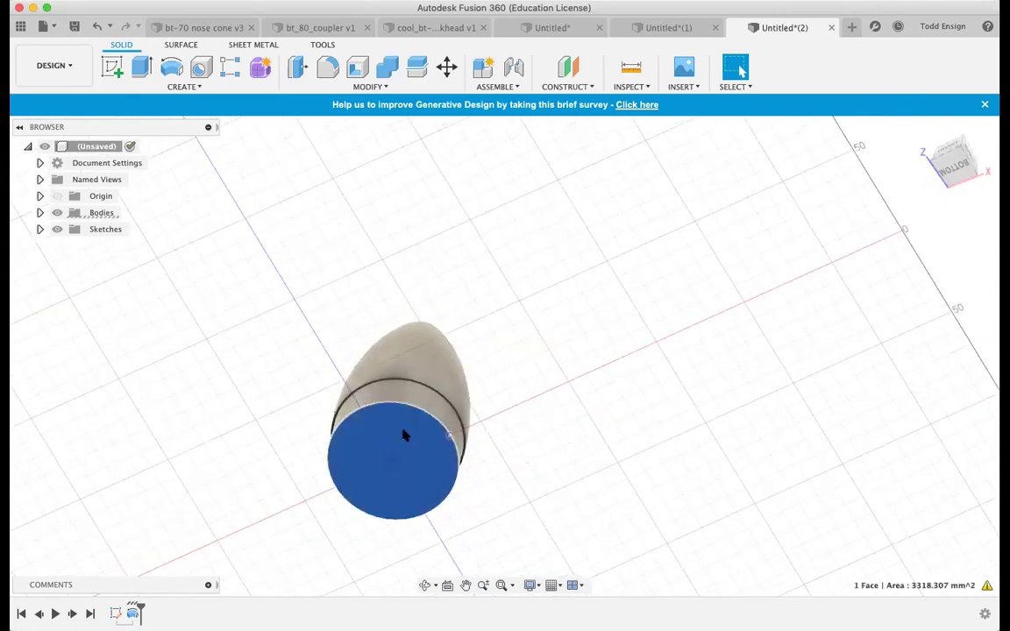
{"action": "left_click", "coordinate": [332, 86]}
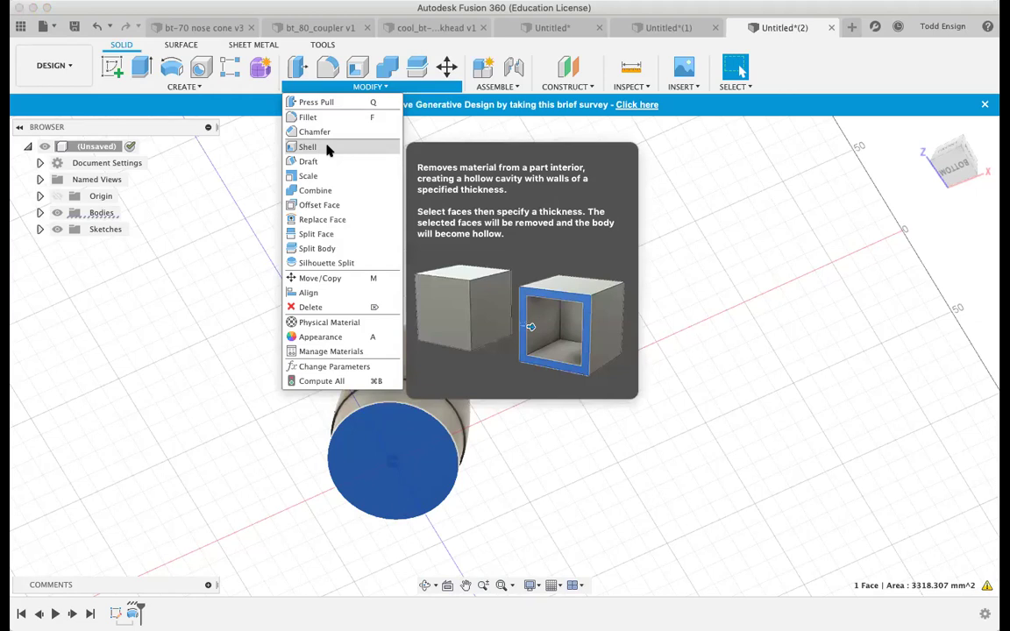
{"action": "left_click", "coordinate": [328, 149]}
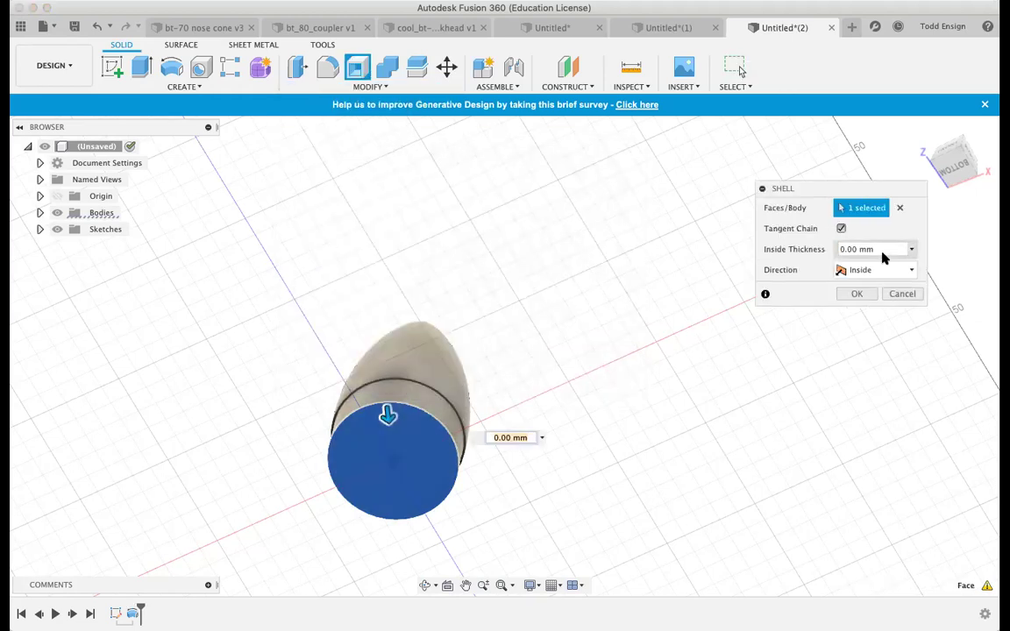
{"action": "left_click", "coordinate": [884, 250]}
{"action": "left_click_drag", "start_coordinate": [883, 250], "coordinate": [828, 250]}
{"action": "type", "text": "2"}
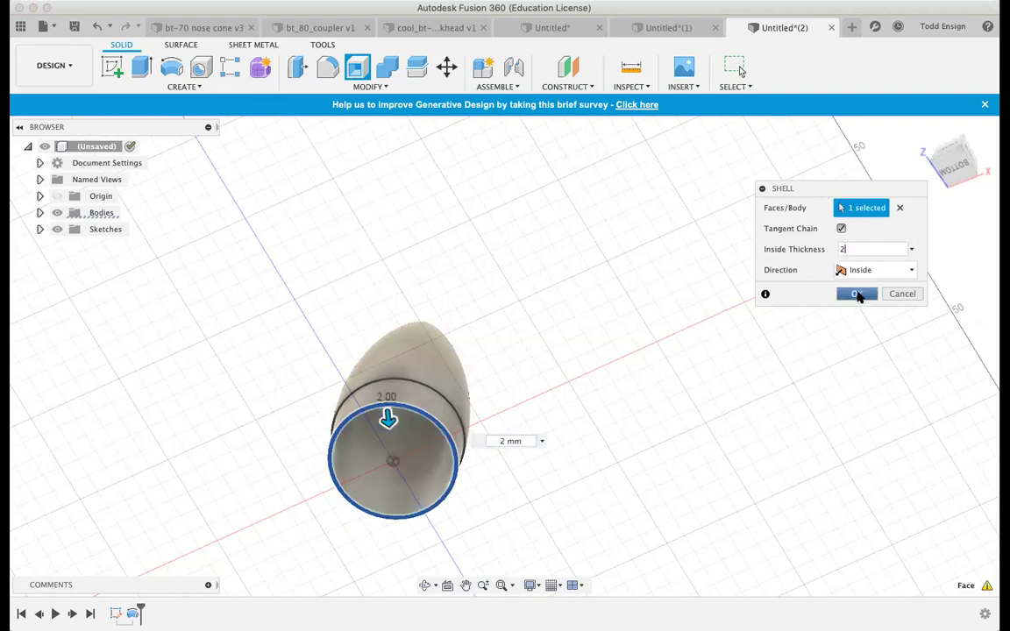
{"action": "left_click", "coordinate": [857, 295]}
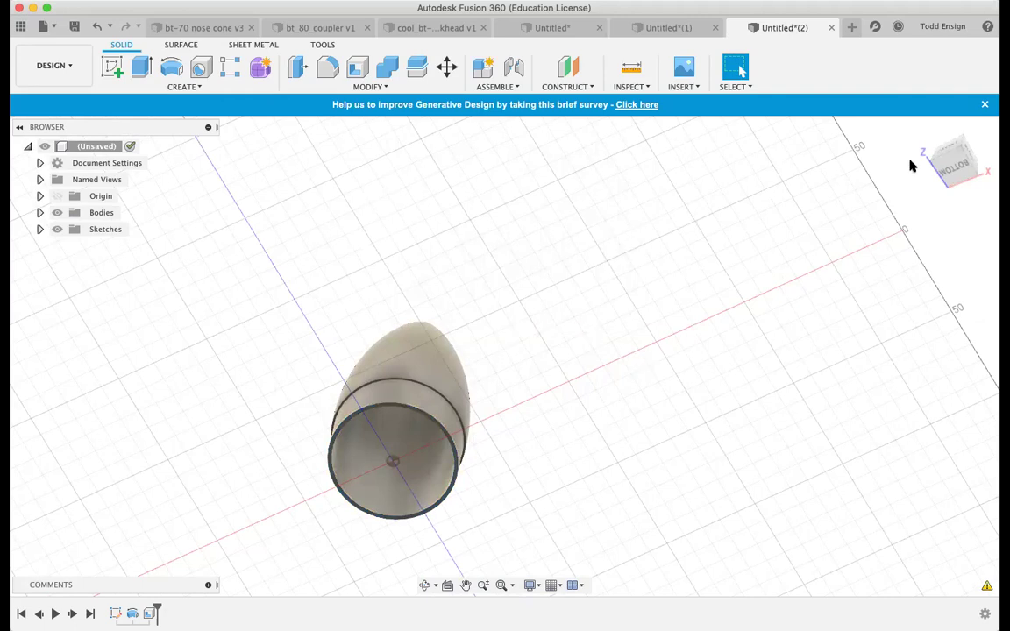
{"action": "left_click", "coordinate": [926, 133]}
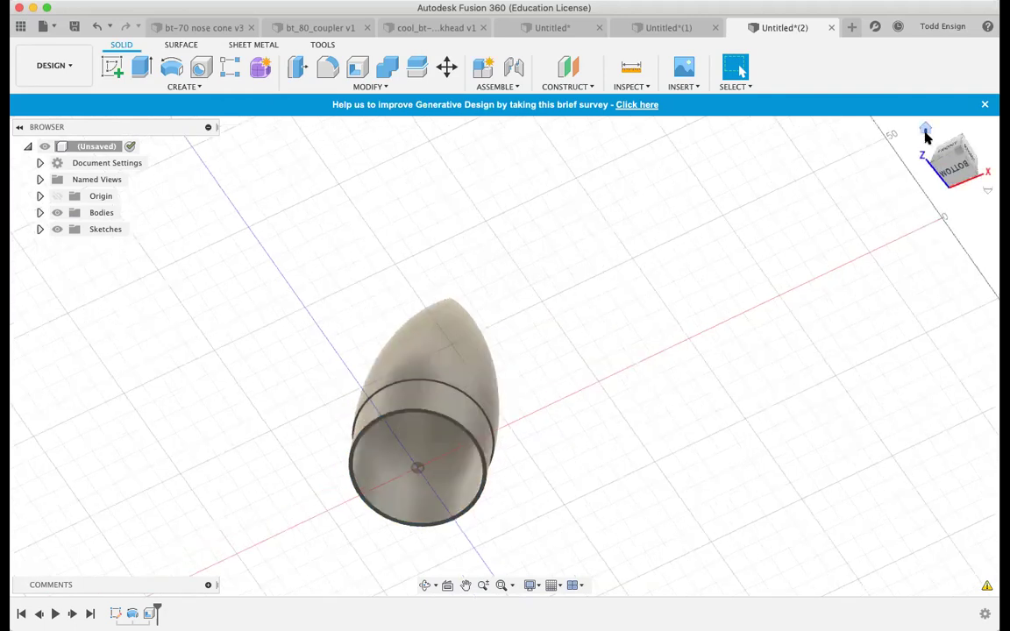